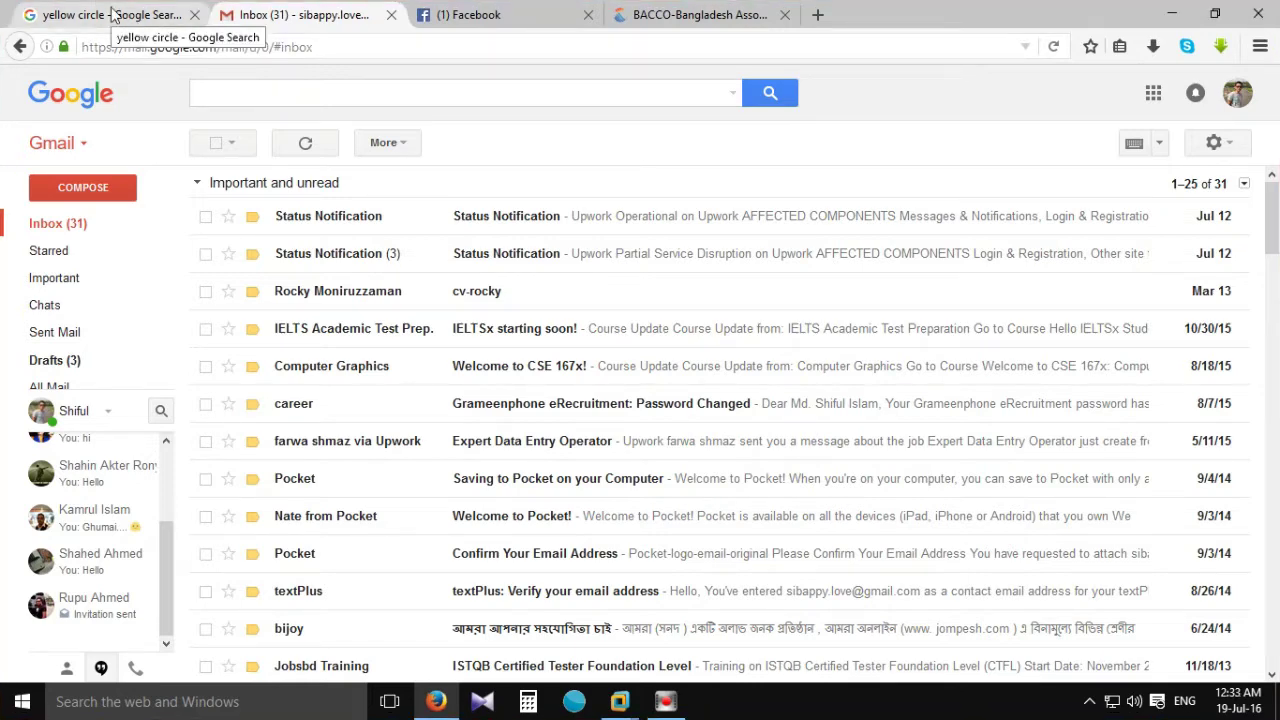
# Open the 'Yellow Circle - free computer lab' search result in a new tab and view it.
pyautogui.scroll(-10, 578, 238)
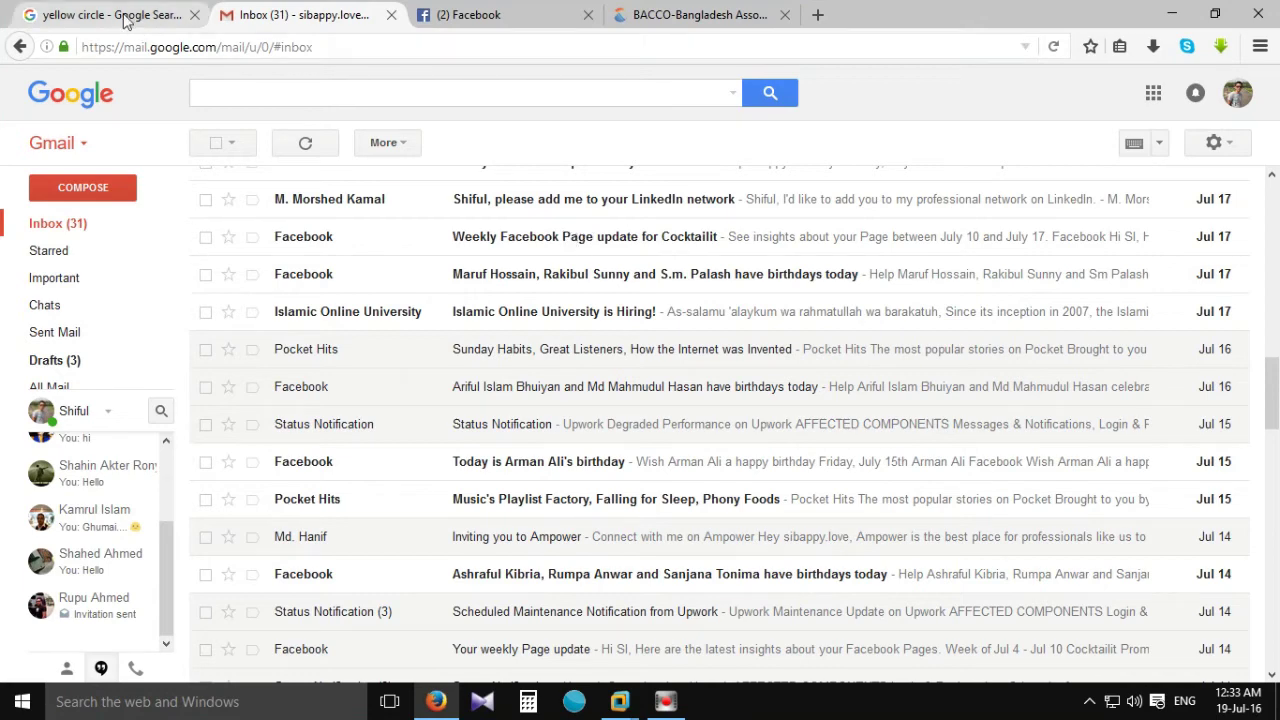
pyautogui.click(118, 16)
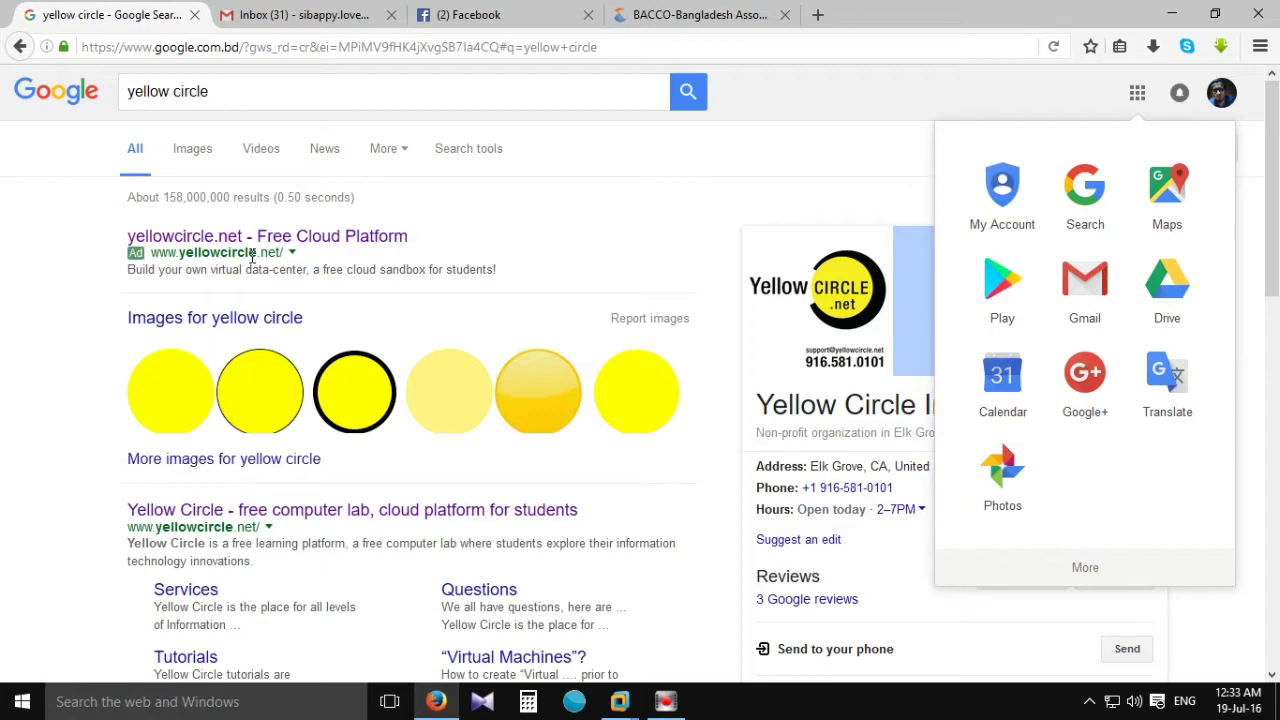
pyautogui.scroll(-1, 246, 343)
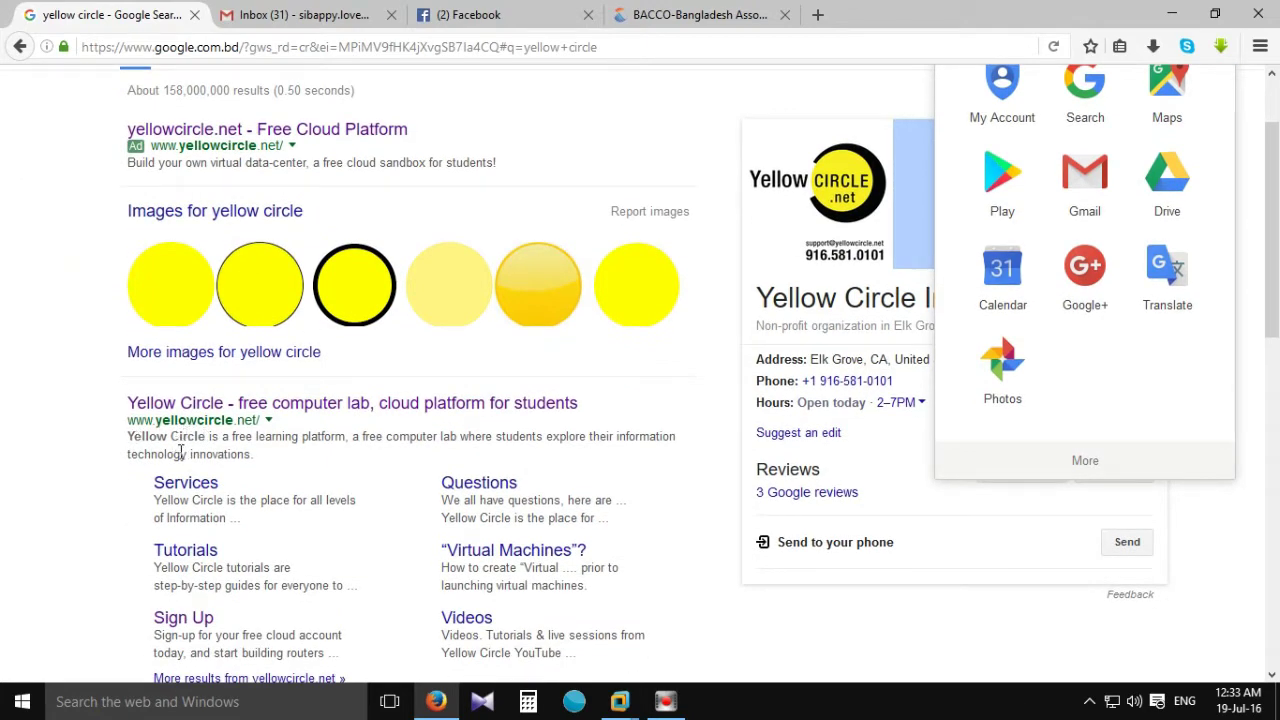
pyautogui.scroll(1, 250, 420)
pyautogui.rightClick(250, 418)
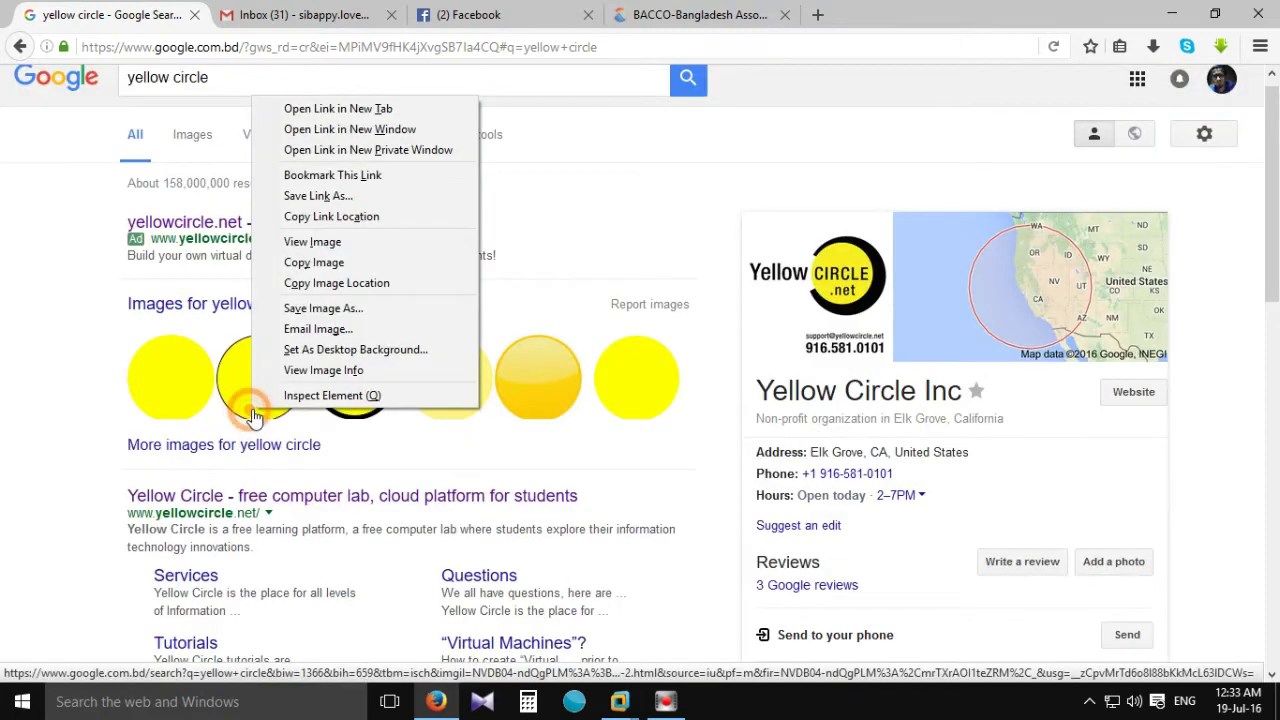
pyautogui.click(46, 449)
pyautogui.rightClick(170, 495)
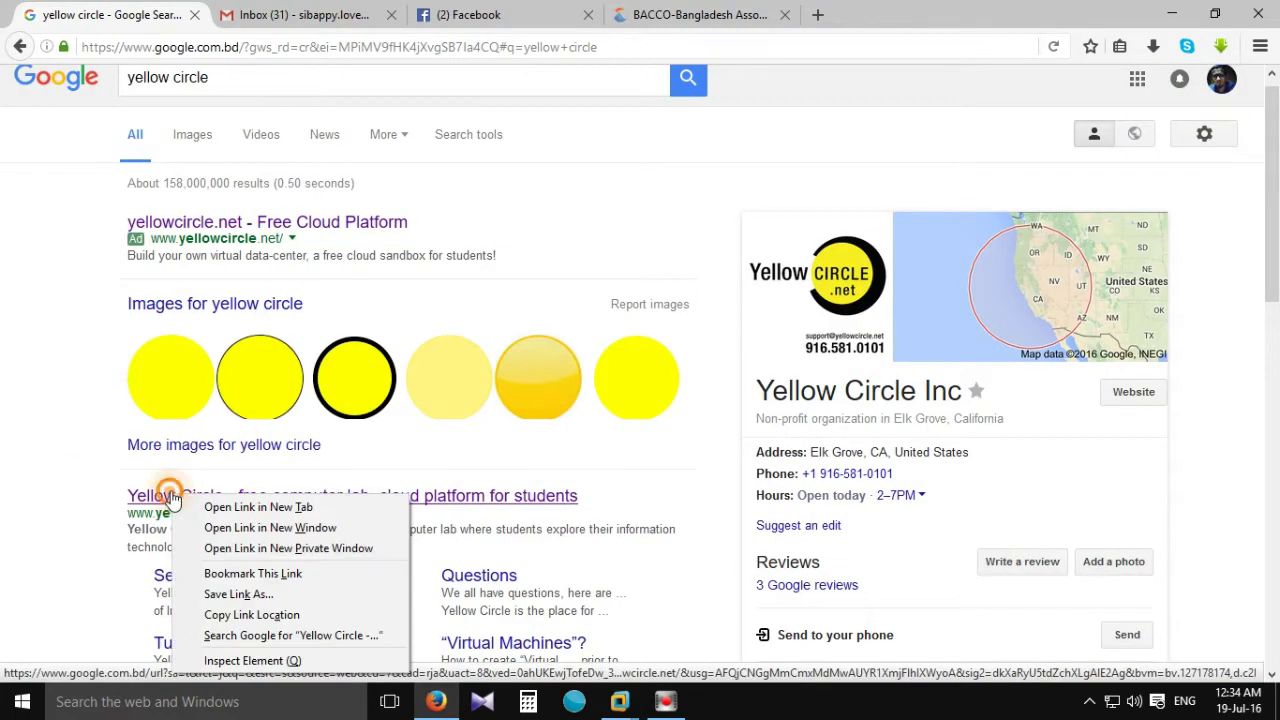
pyautogui.click(240, 507)
pyautogui.click(262, 18)
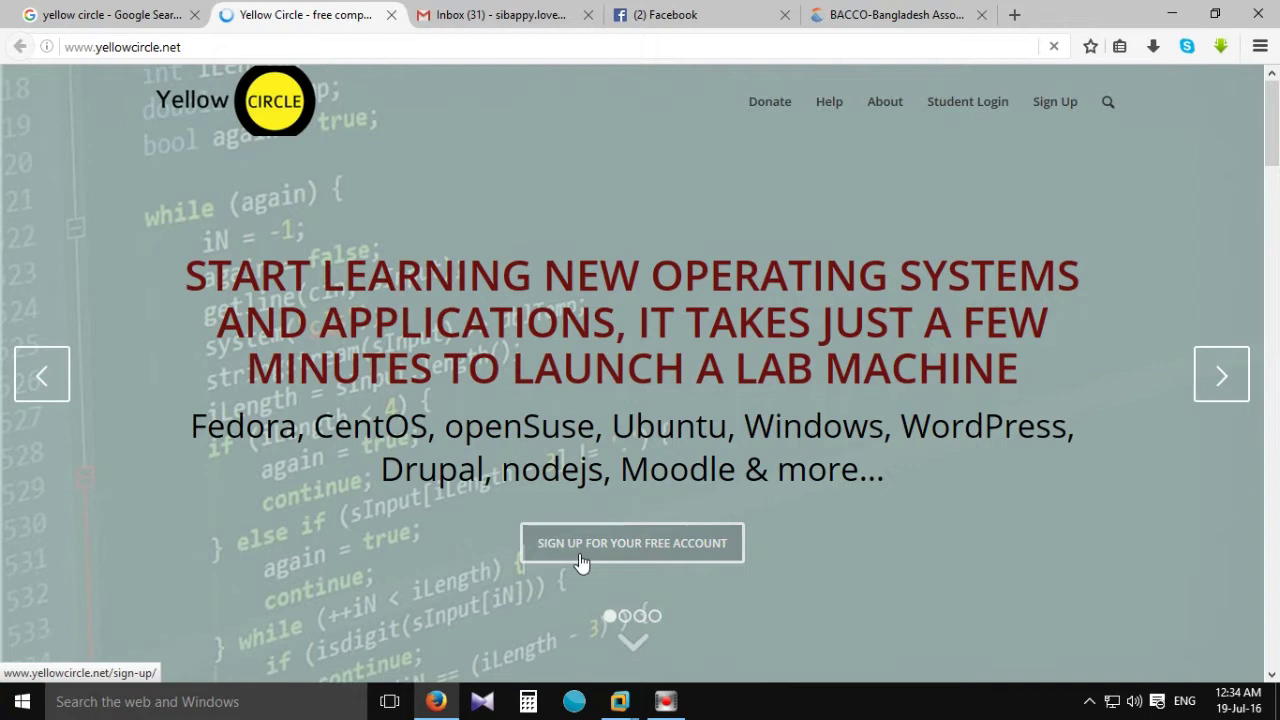
# Open the student sign-up form and enter the first and last name.
pyautogui.click(655, 558)
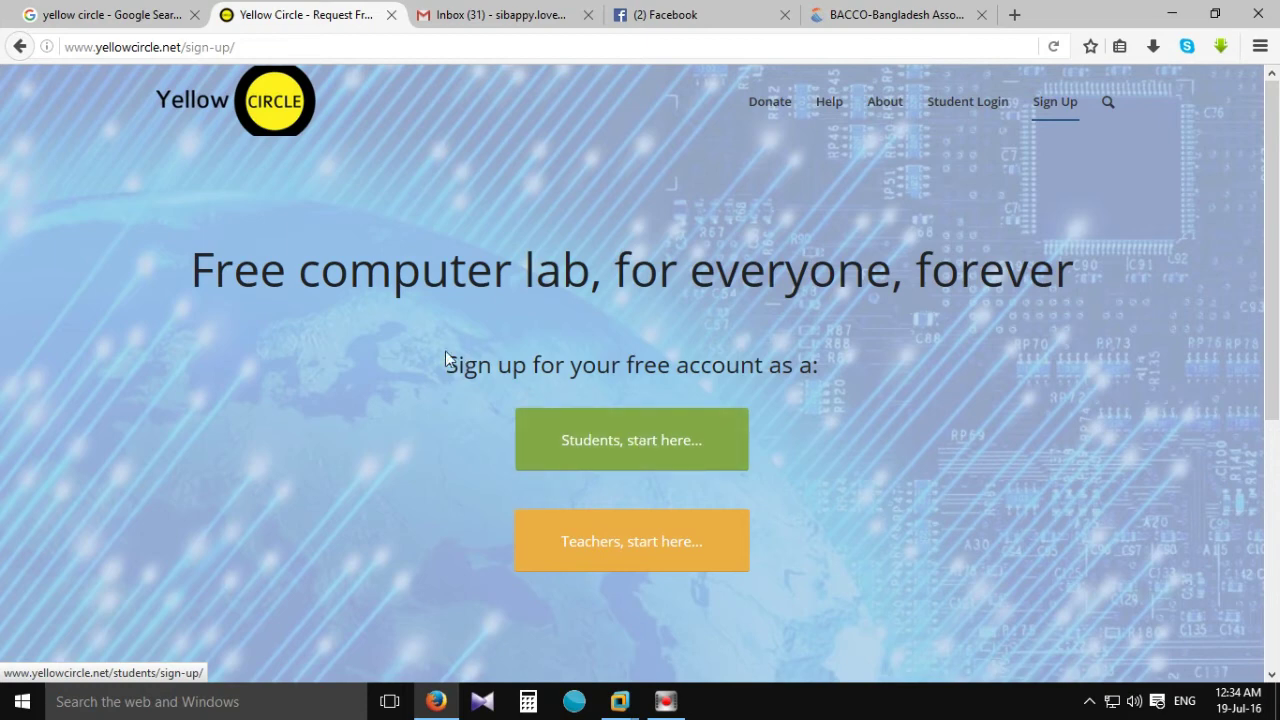
pyautogui.click(649, 446)
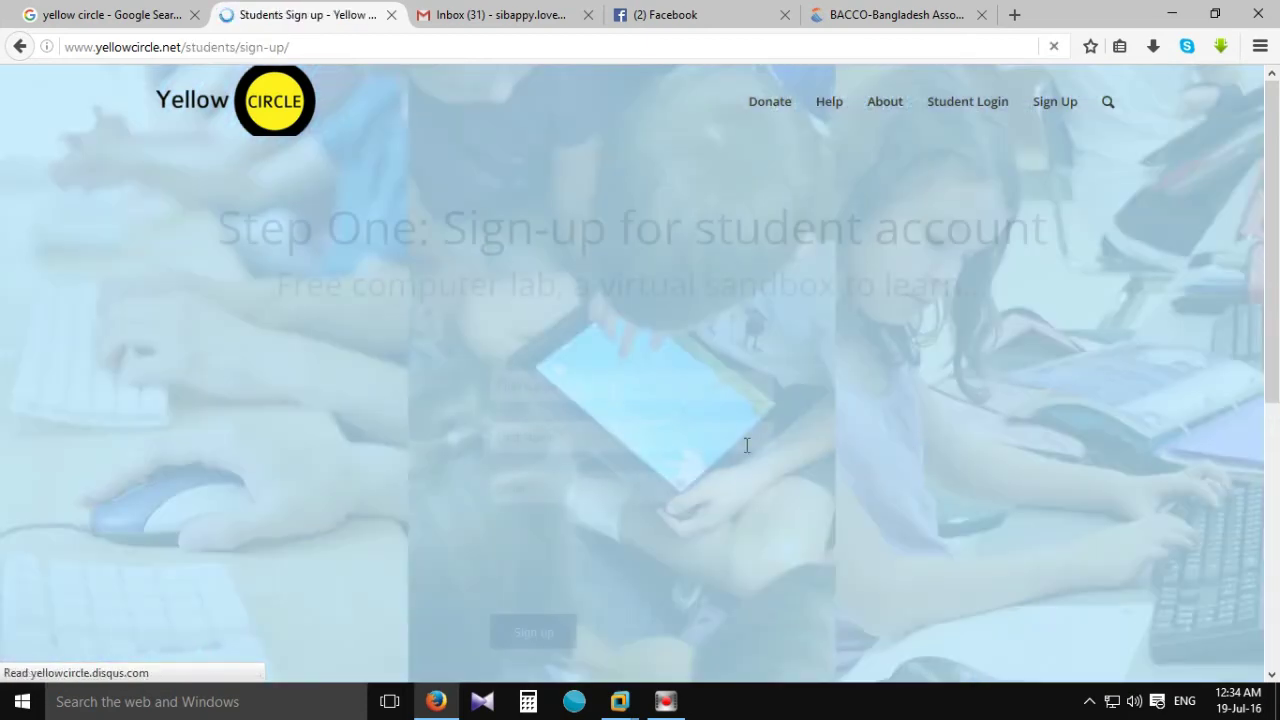
pyautogui.click(579, 380)
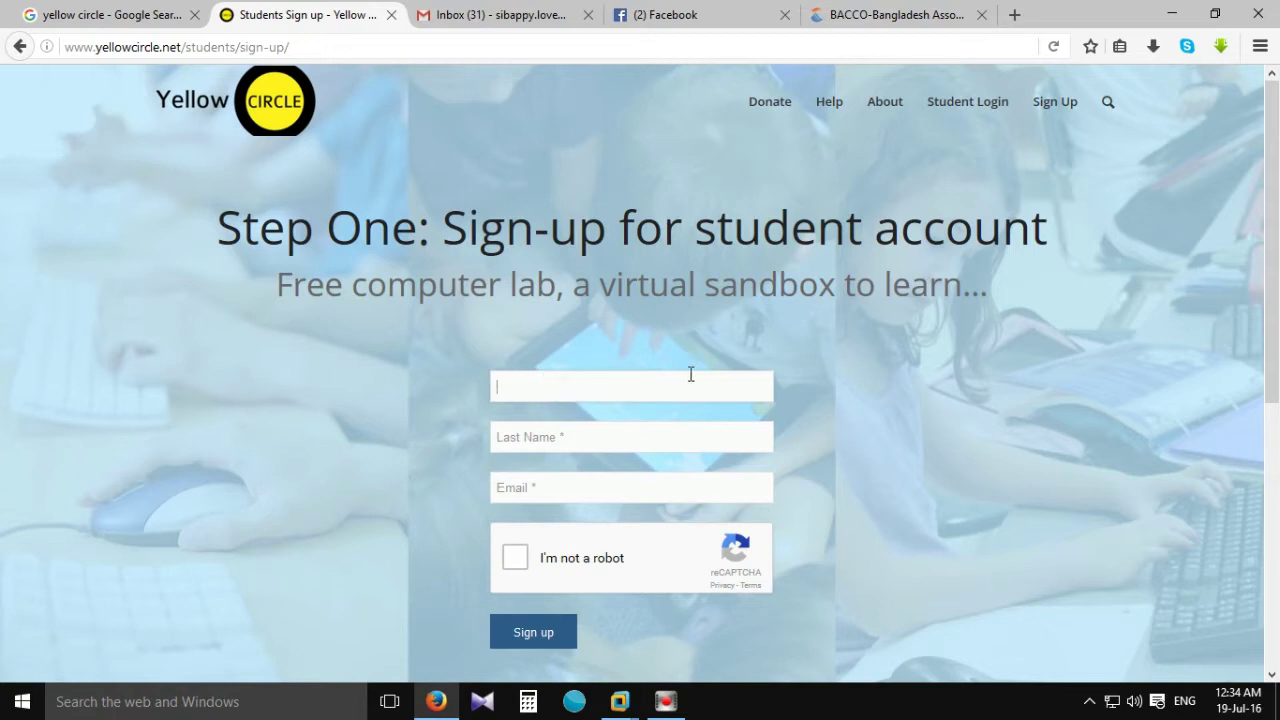
pyautogui.write('Md')
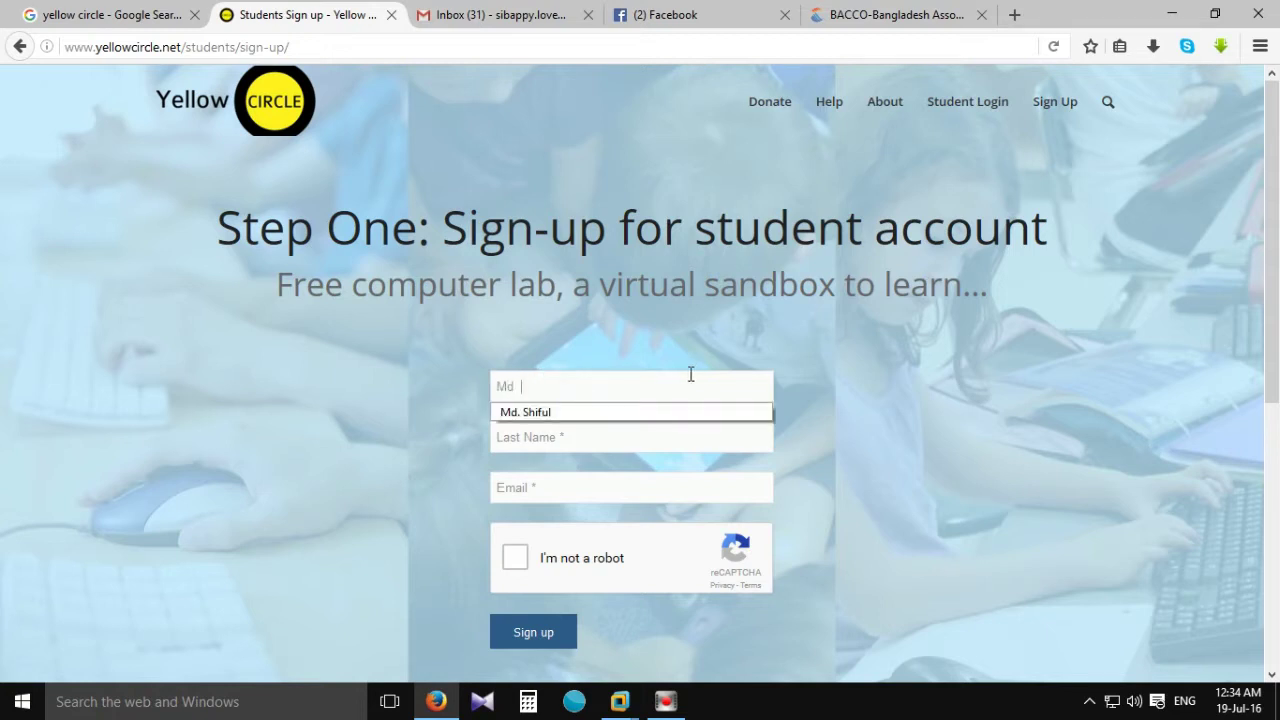
pyautogui.press('BackSpace')
pyautogui.press('BackSpace')
pyautogui.press('BackSpace')
pyautogui.press('BackSpace')
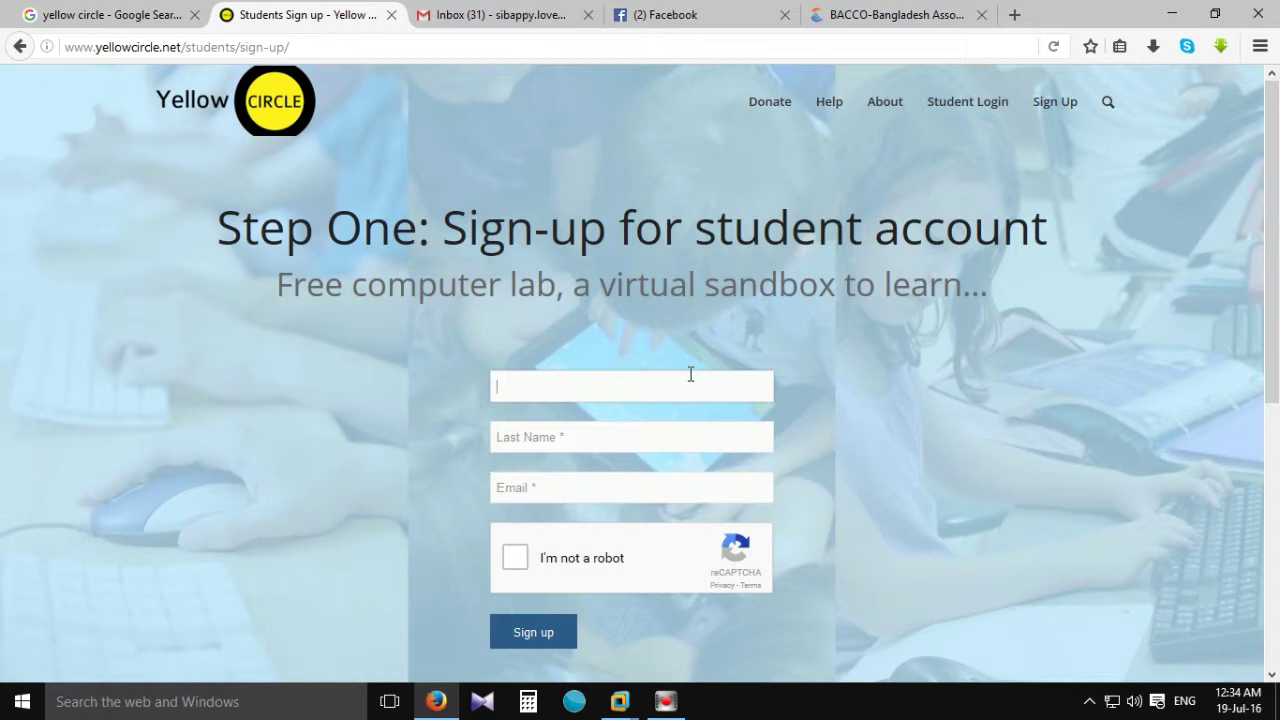
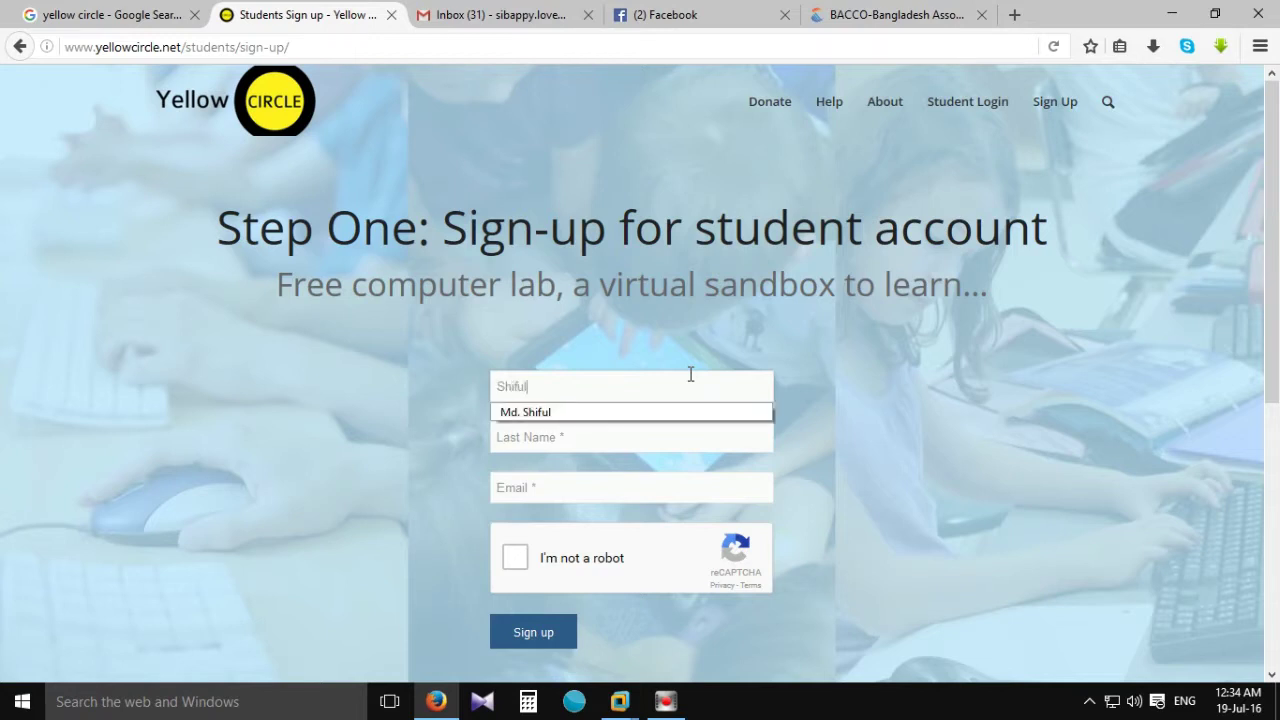
pyautogui.press('Tab')
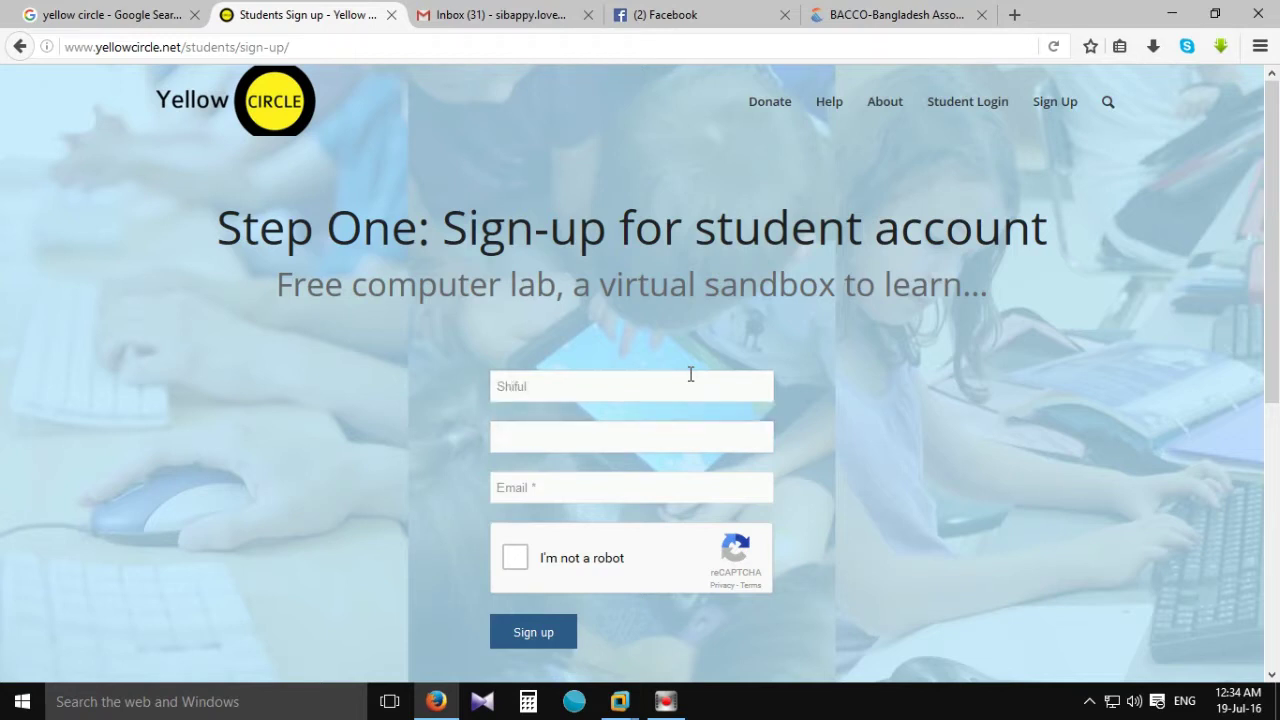
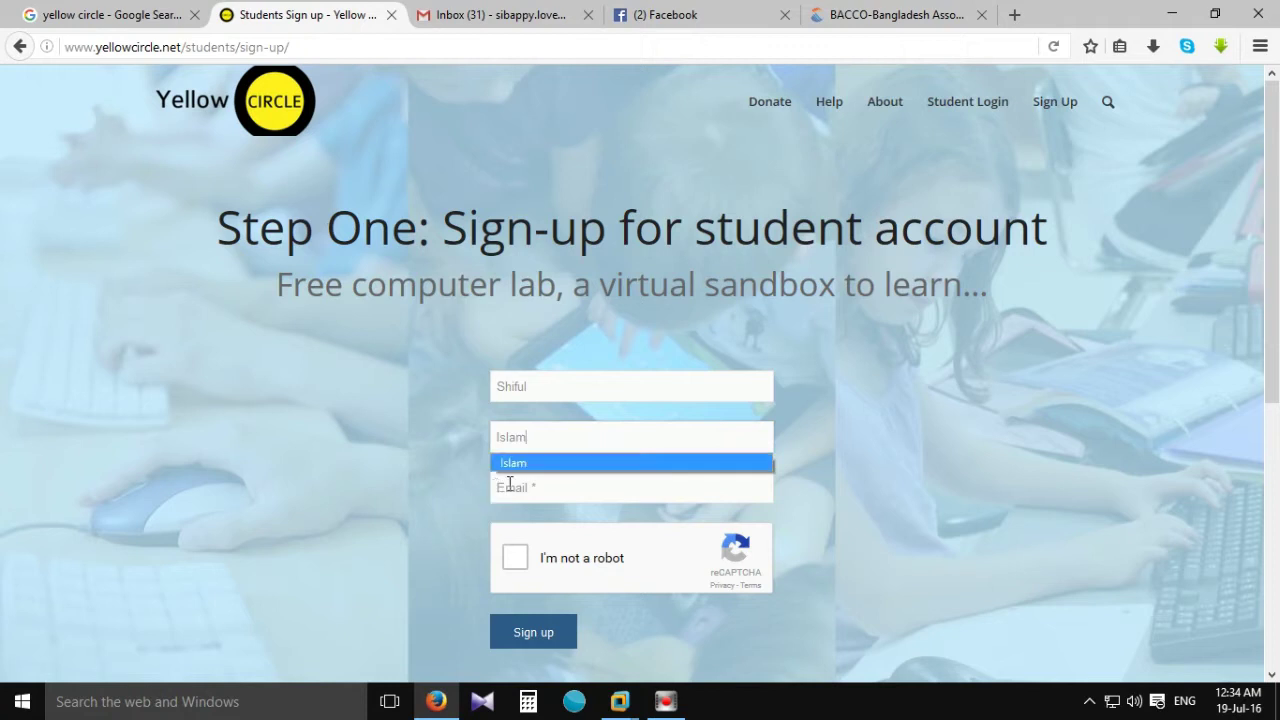
# Fill in the e-mail, pass the reCAPTCHA check and submit the sign-up form.
pyautogui.click(509, 486)
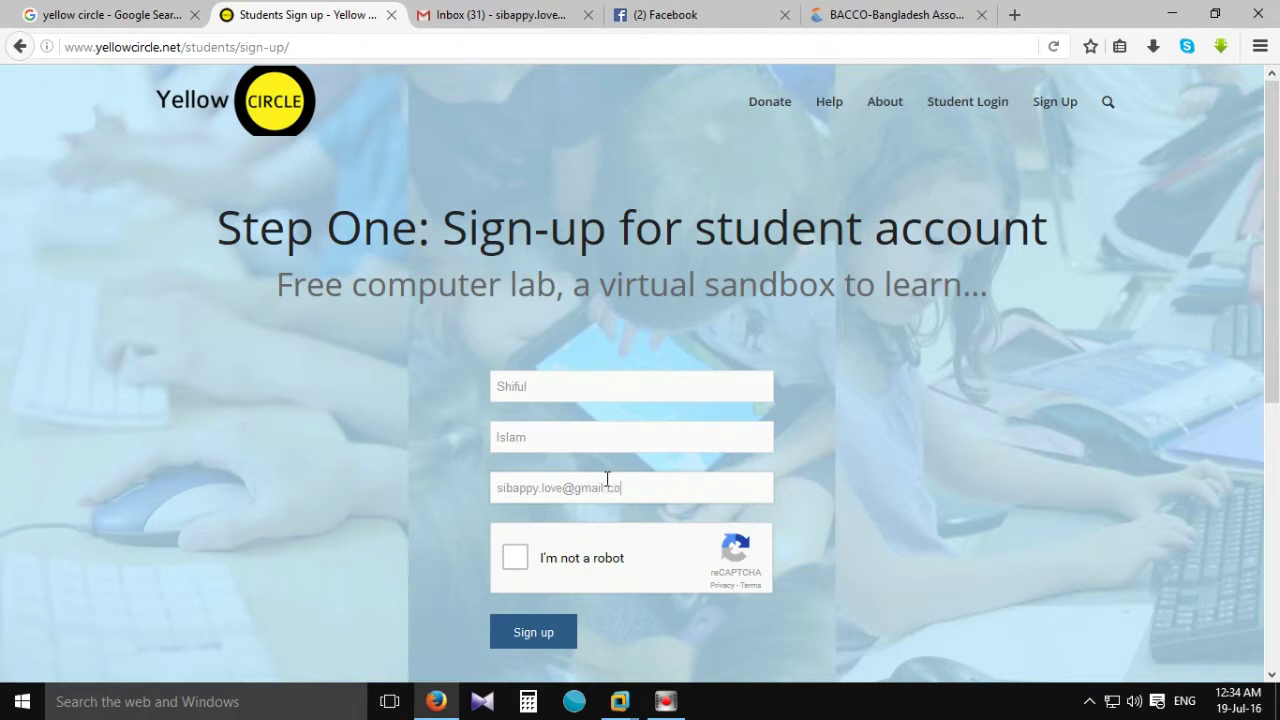
pyautogui.click(515, 557)
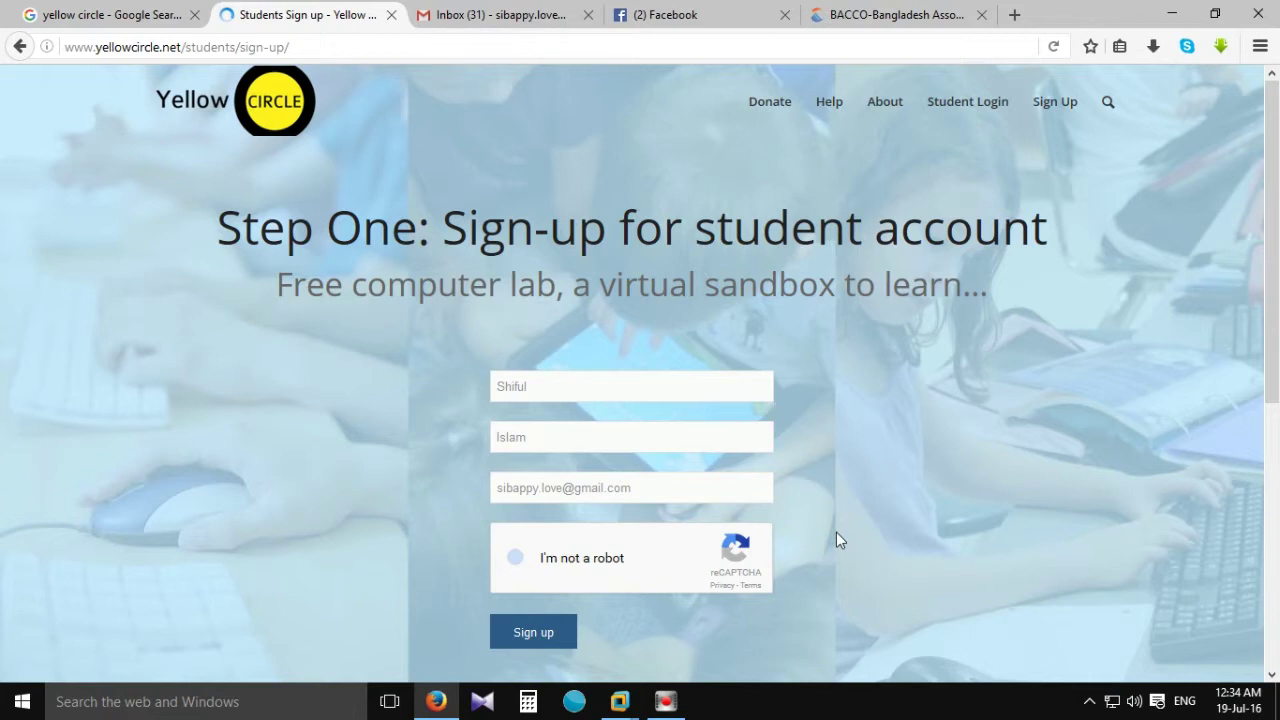
pyautogui.scroll(-2, 865, 502)
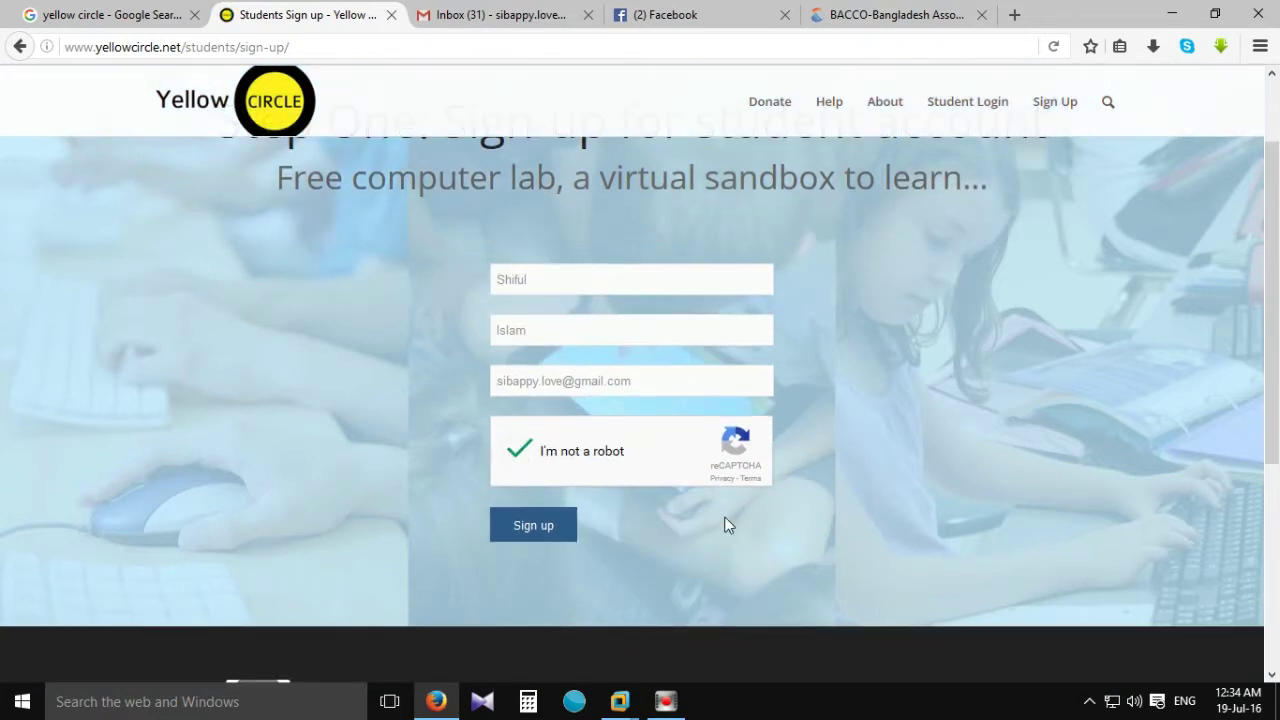
pyautogui.click(526, 532)
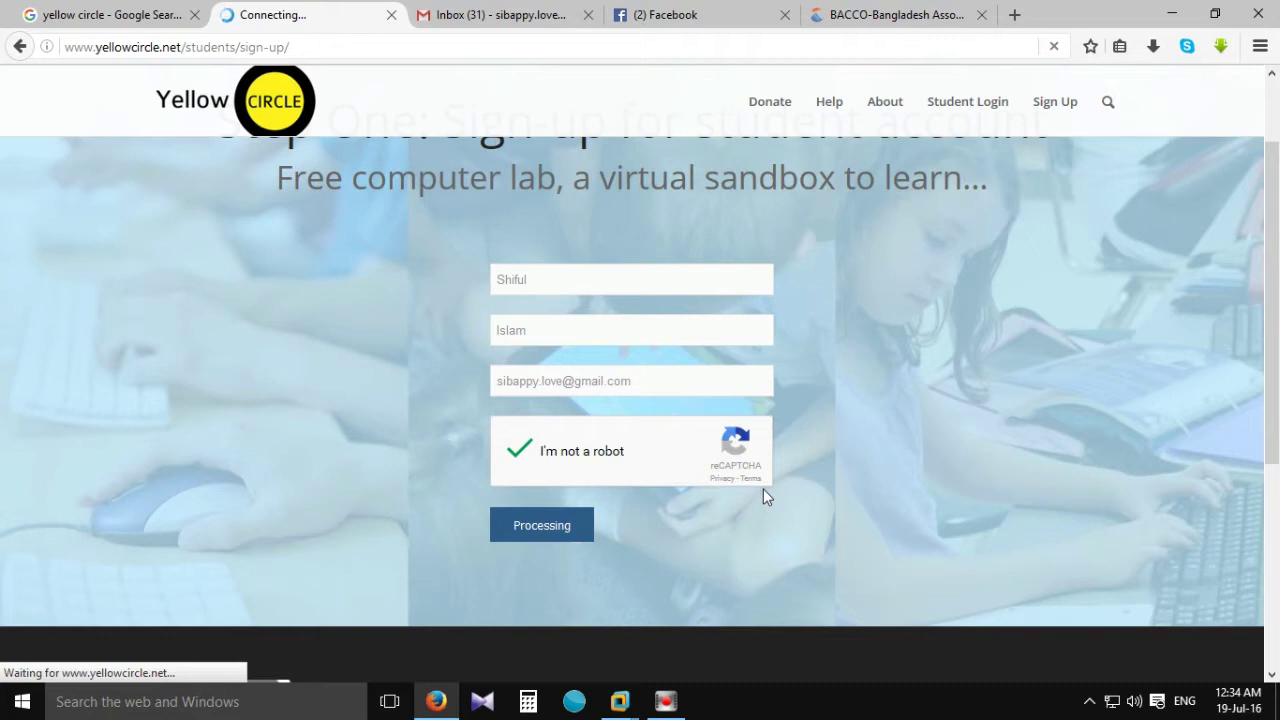
# Review the sign-up confirmation's free account features, then go to Student Login.
pyautogui.scroll(2, 840, 394)
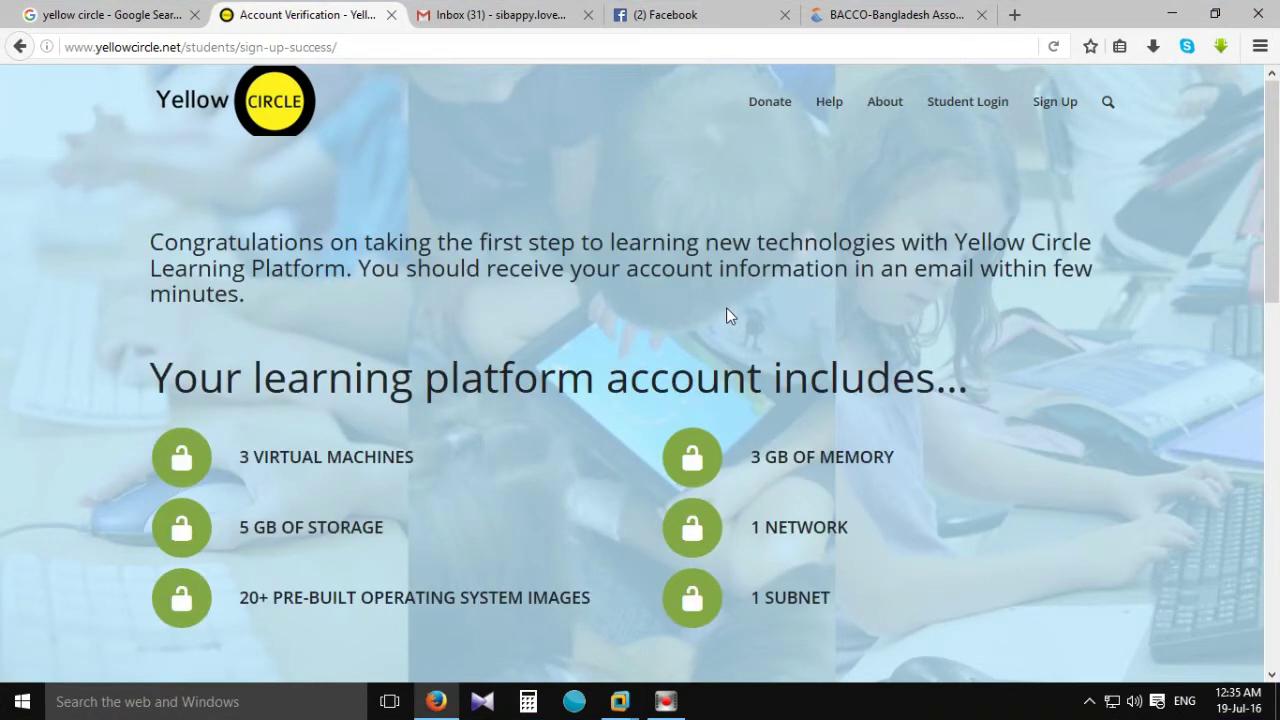
pyautogui.scroll(-1, 305, 390)
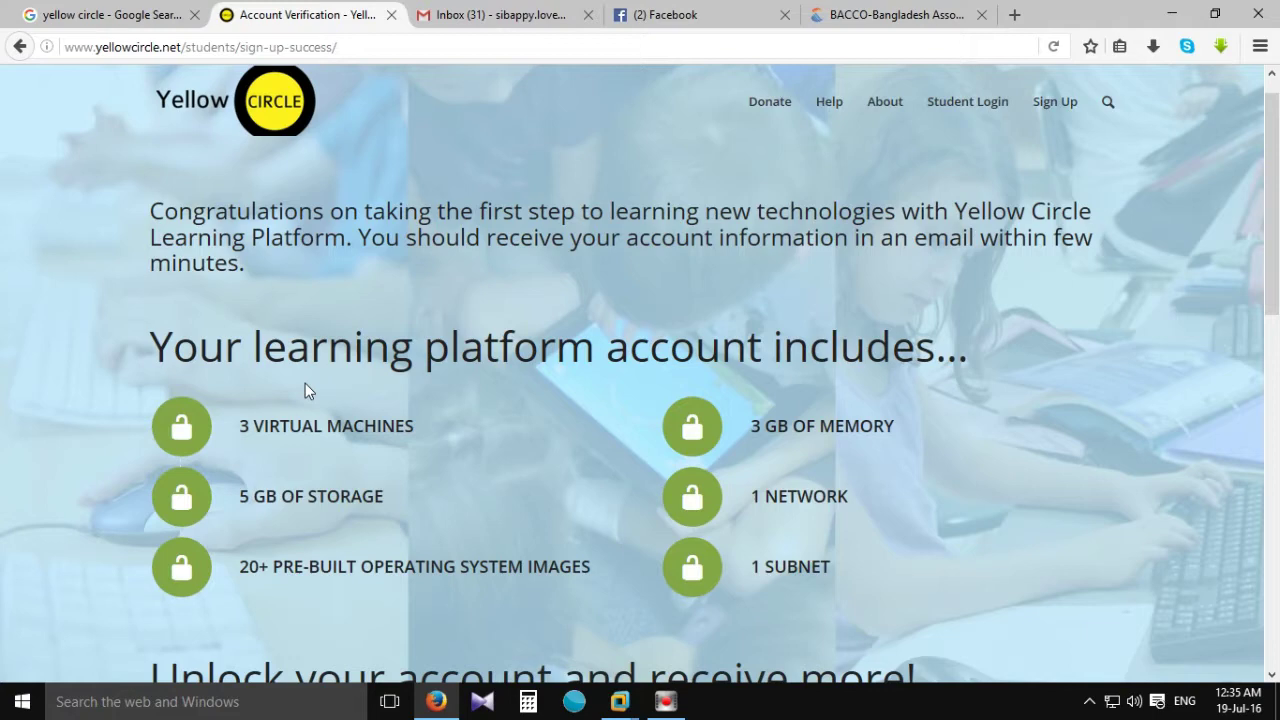
pyautogui.scroll(-2, 240, 278)
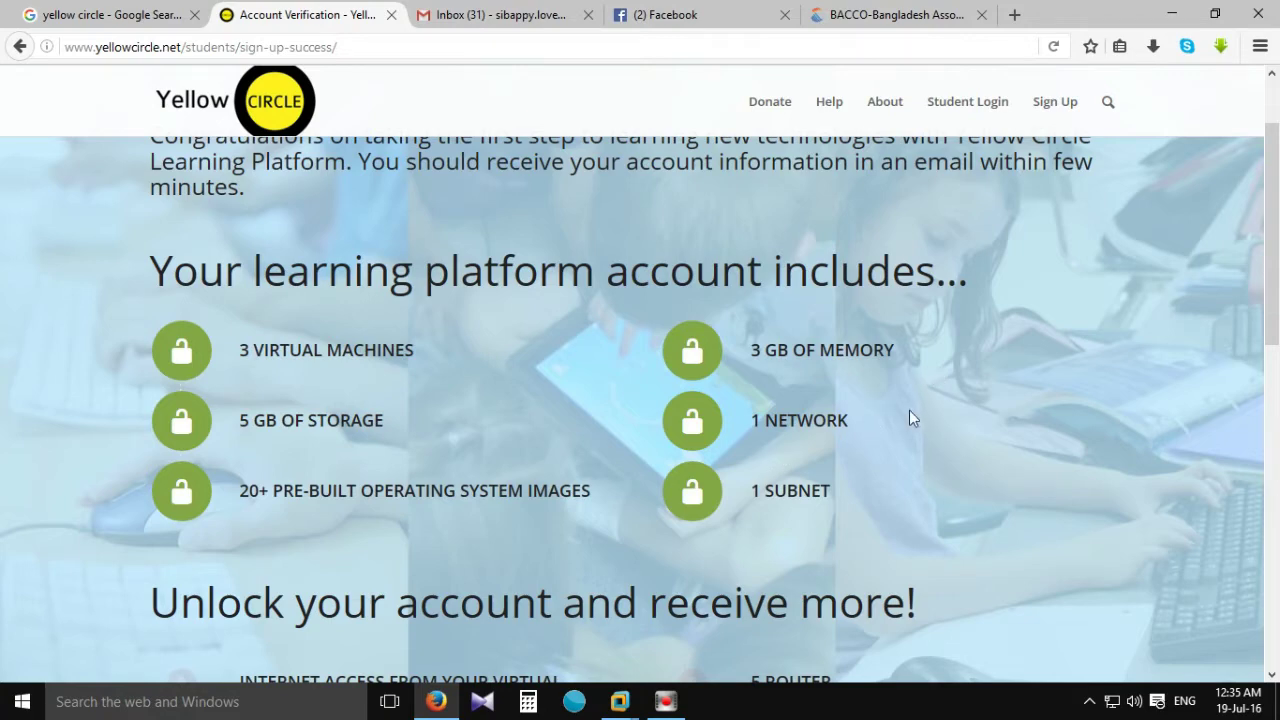
pyautogui.scroll(-2, 749, 494)
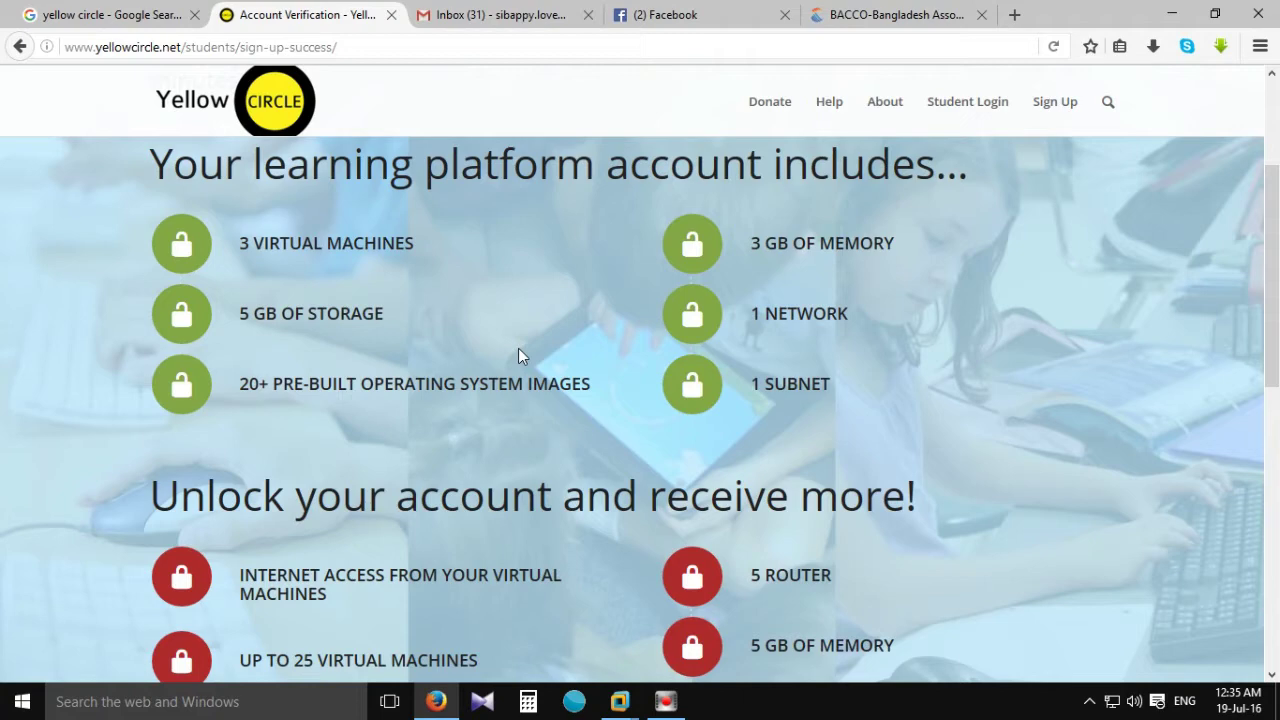
pyautogui.scroll(-2, 300, 430)
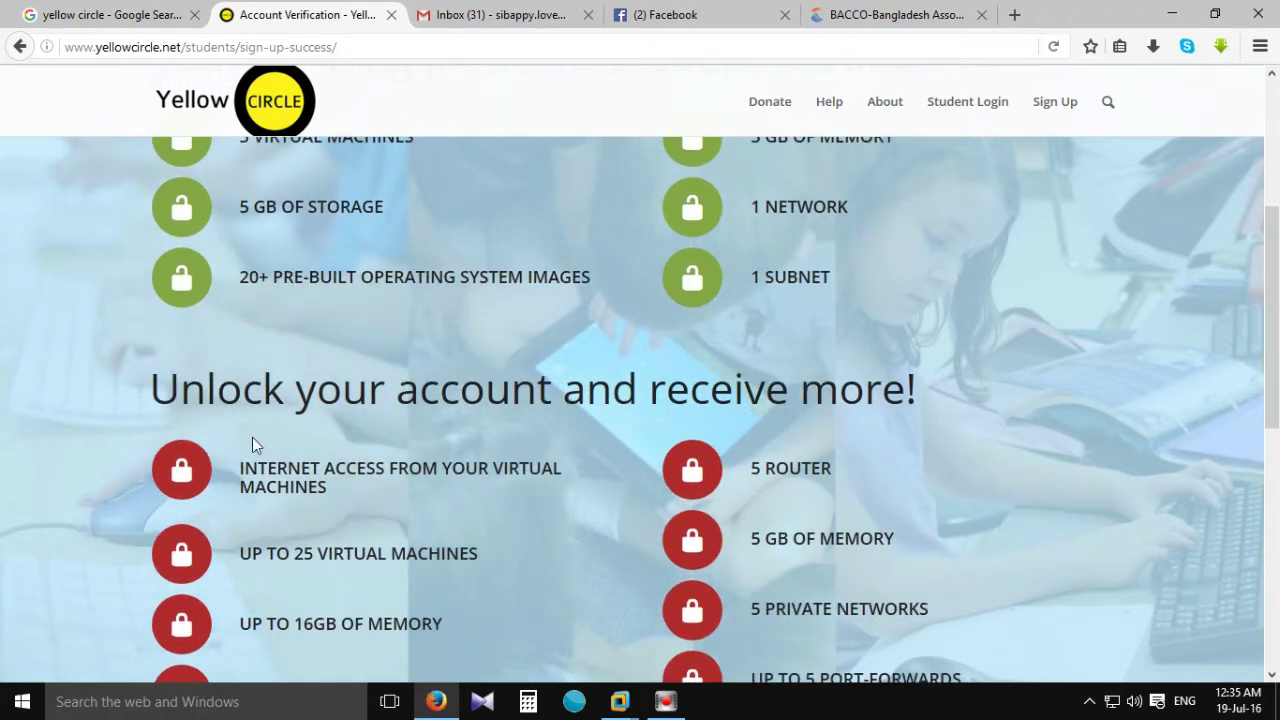
pyautogui.scroll(-2, 340, 448)
pyautogui.scroll(-2, 345, 440)
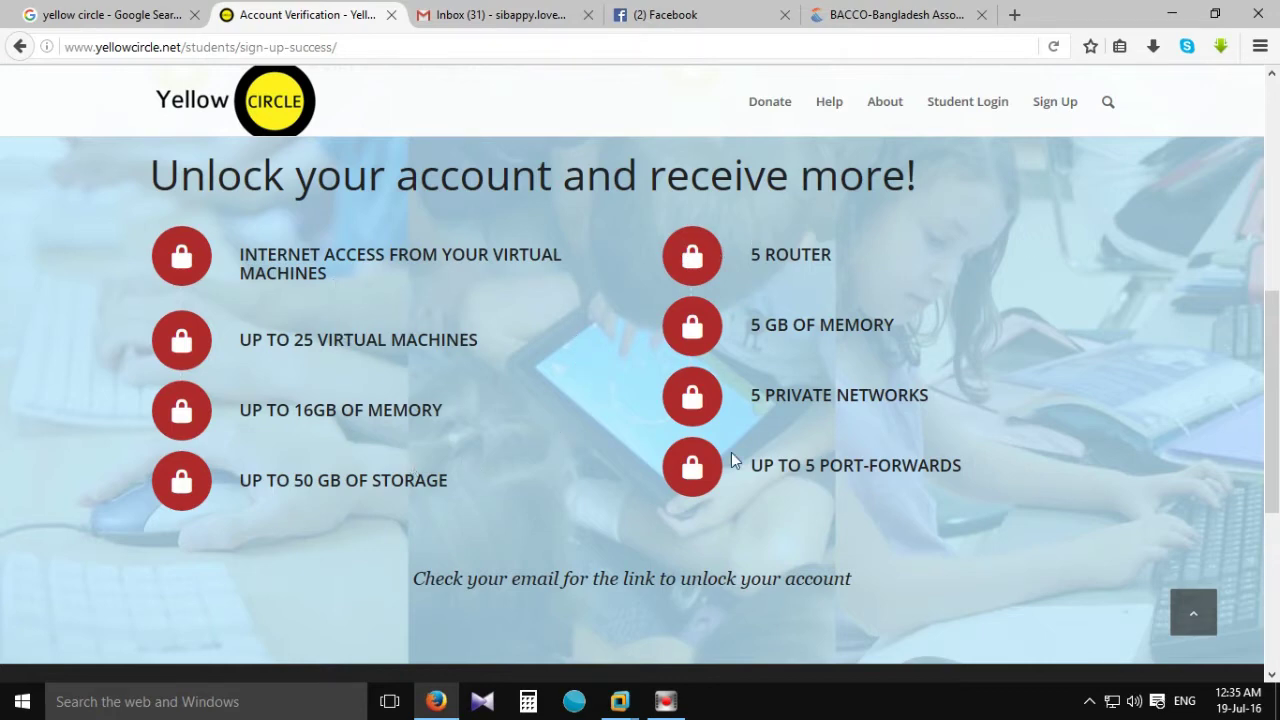
pyautogui.scroll(2, 732, 447)
pyautogui.scroll(-7, 731, 446)
pyautogui.scroll(15, 723, 445)
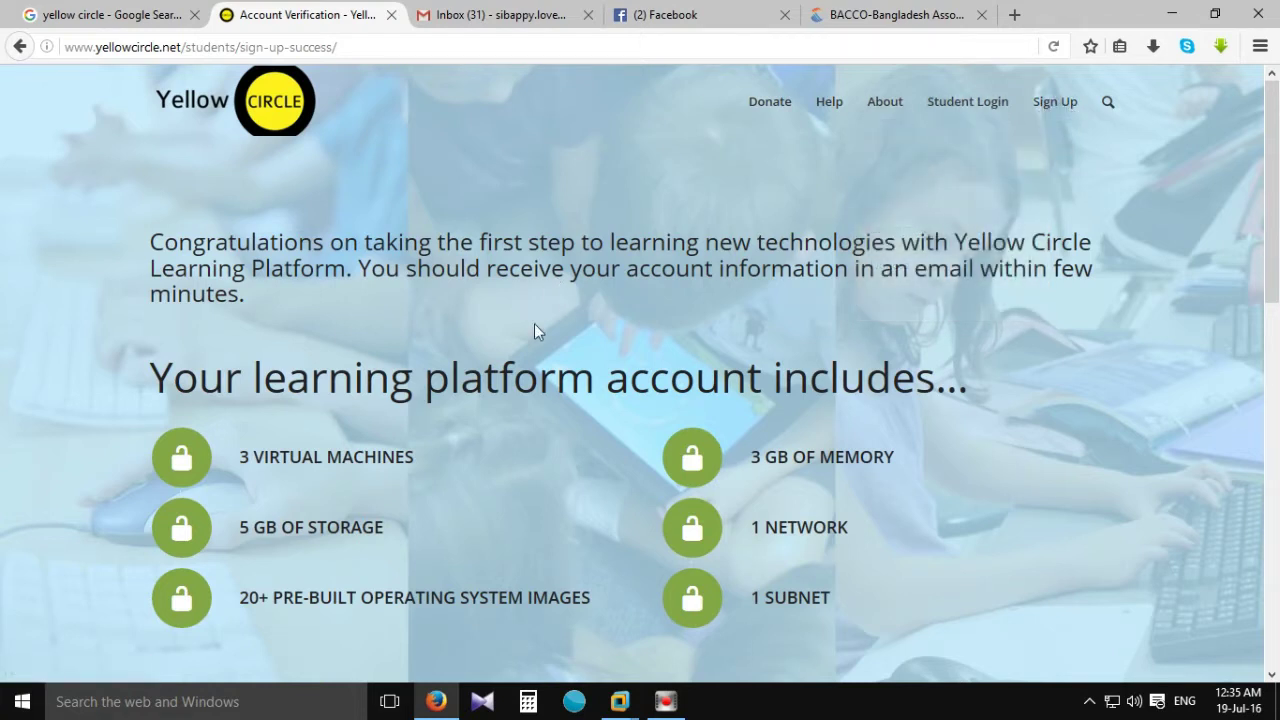
pyautogui.click(960, 103)
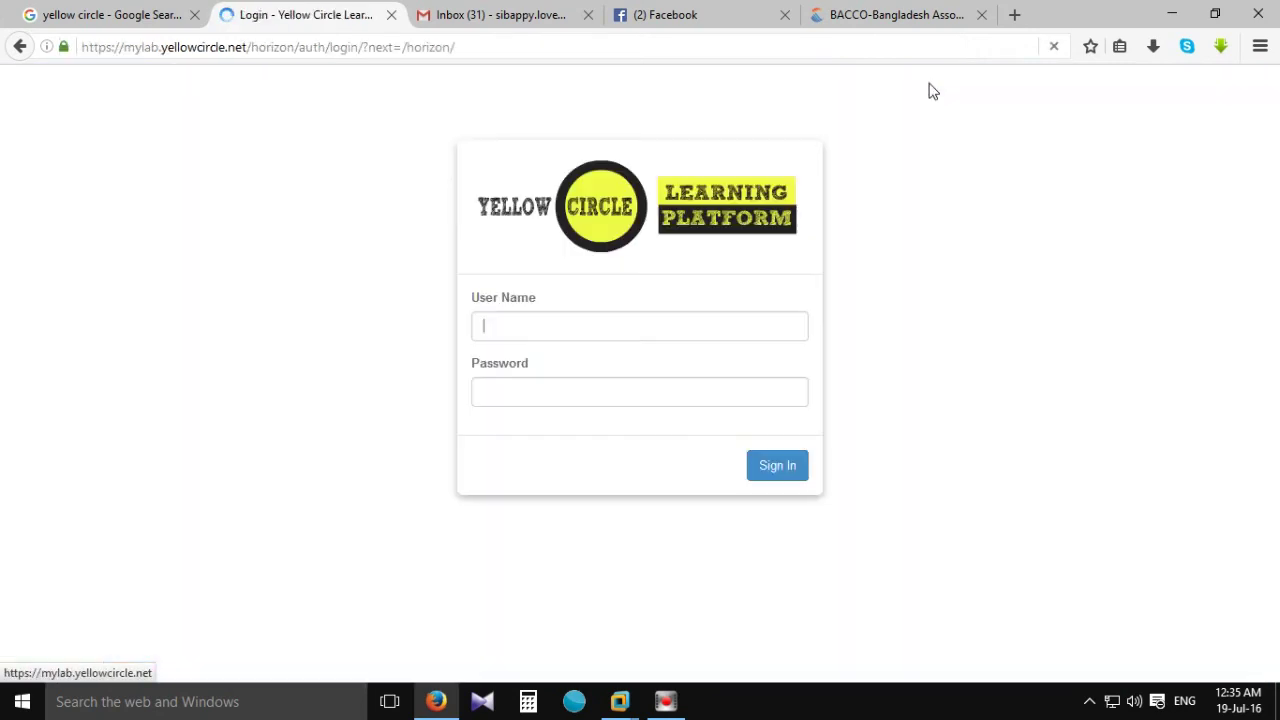
# Focus the empty User Name field, dismiss its suggestions, and return to the Gmail inbox.
pyautogui.click(496, 316)
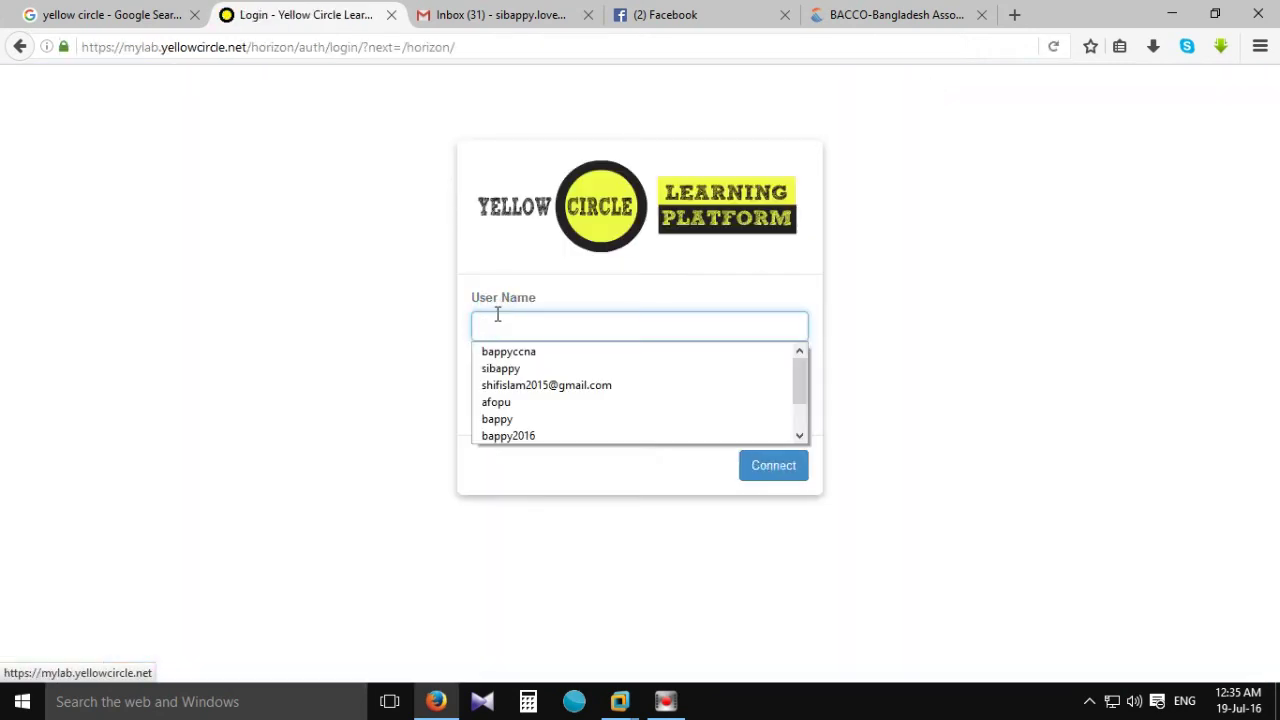
pyautogui.click(497, 316)
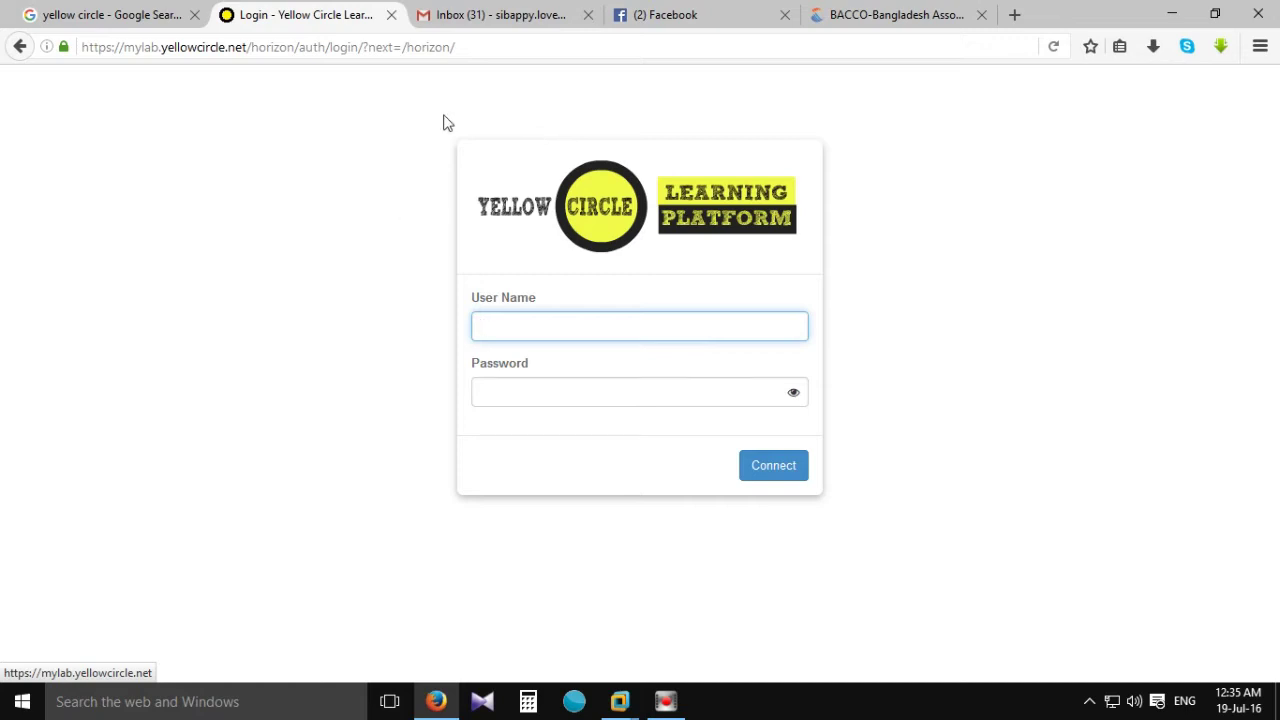
pyautogui.click(467, 17)
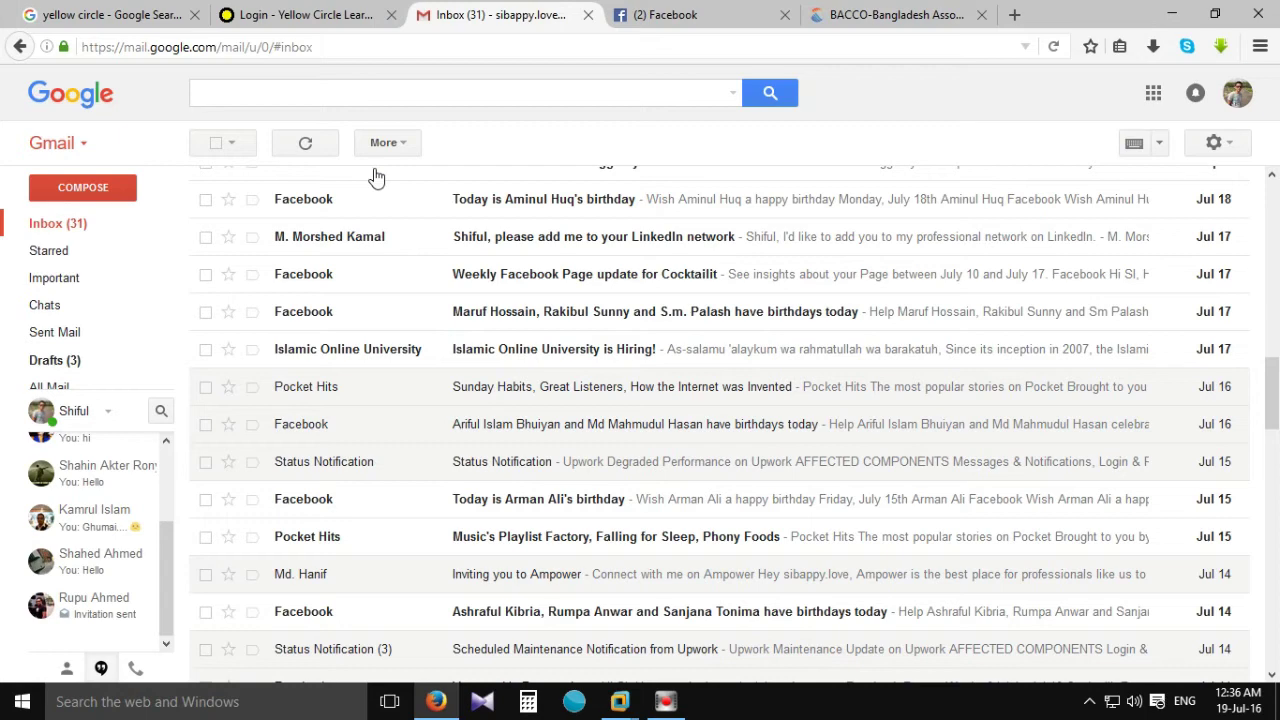
# Open the 'Welcome to Yellow Circle Learning Platform' email and follow its verify-account link, allowing the redirect.
pyautogui.scroll(3, 380, 213)
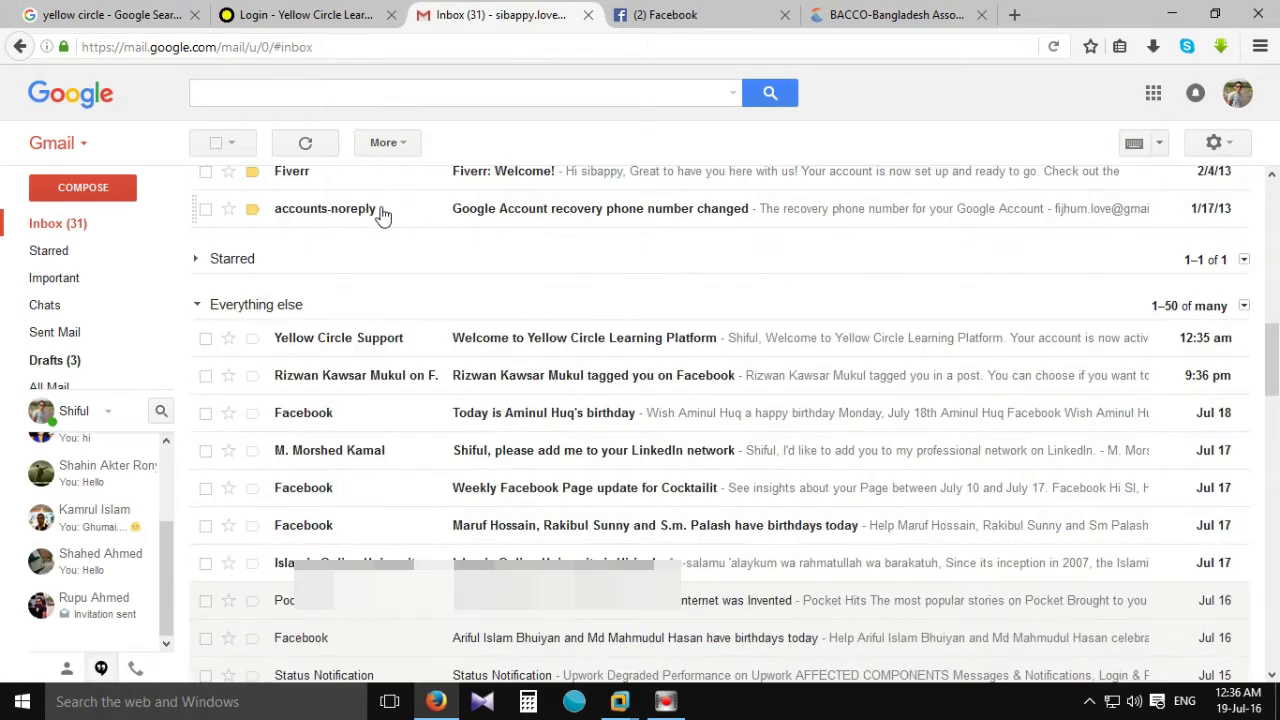
pyautogui.click(547, 345)
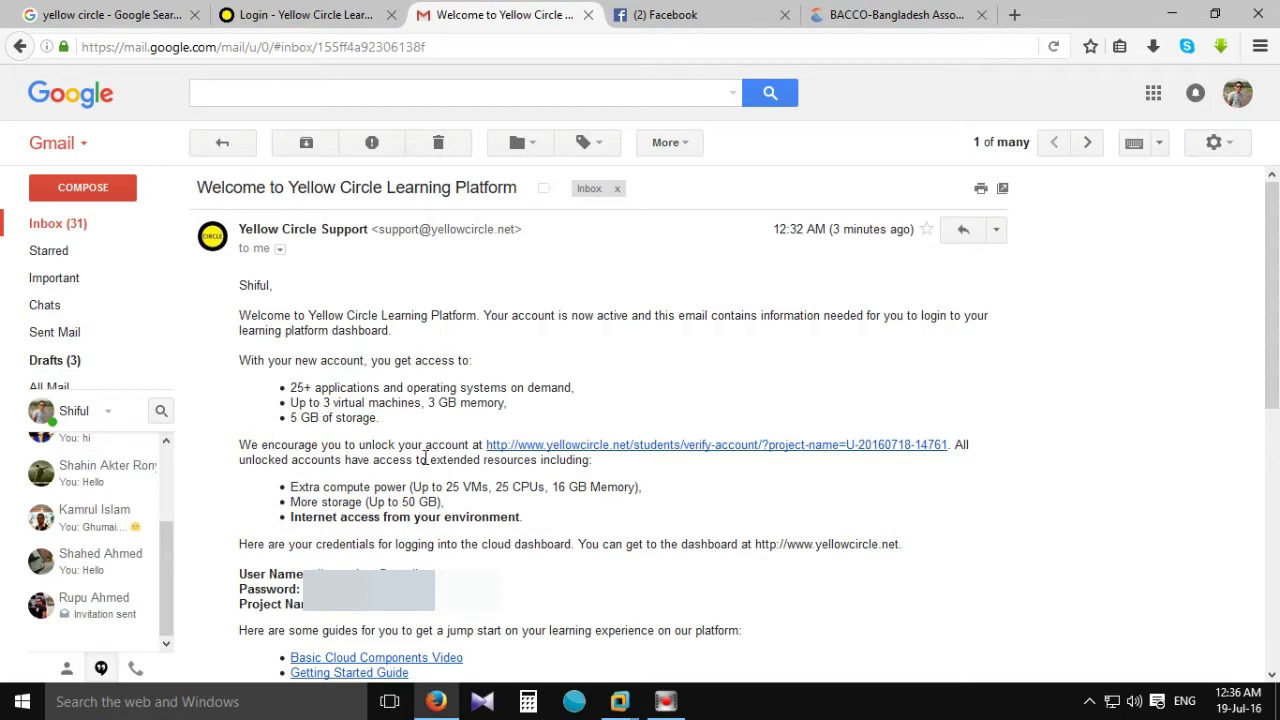
pyautogui.click(628, 453)
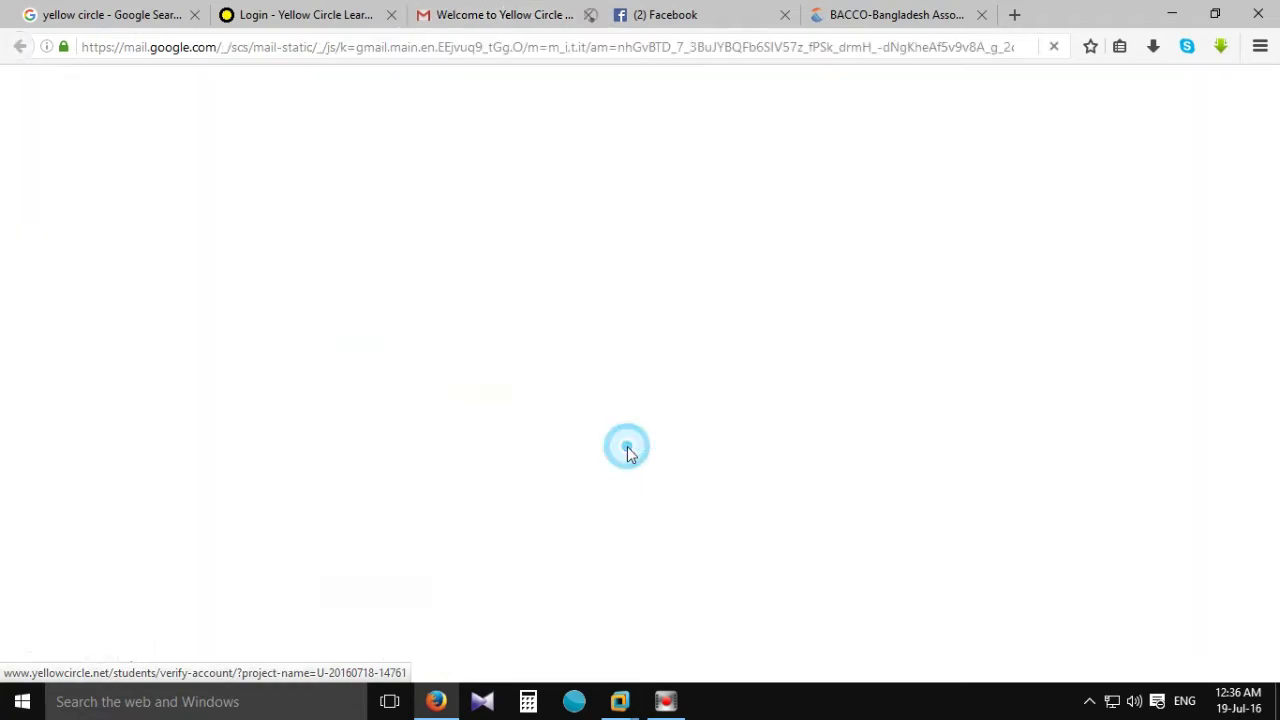
pyautogui.click(1211, 79)
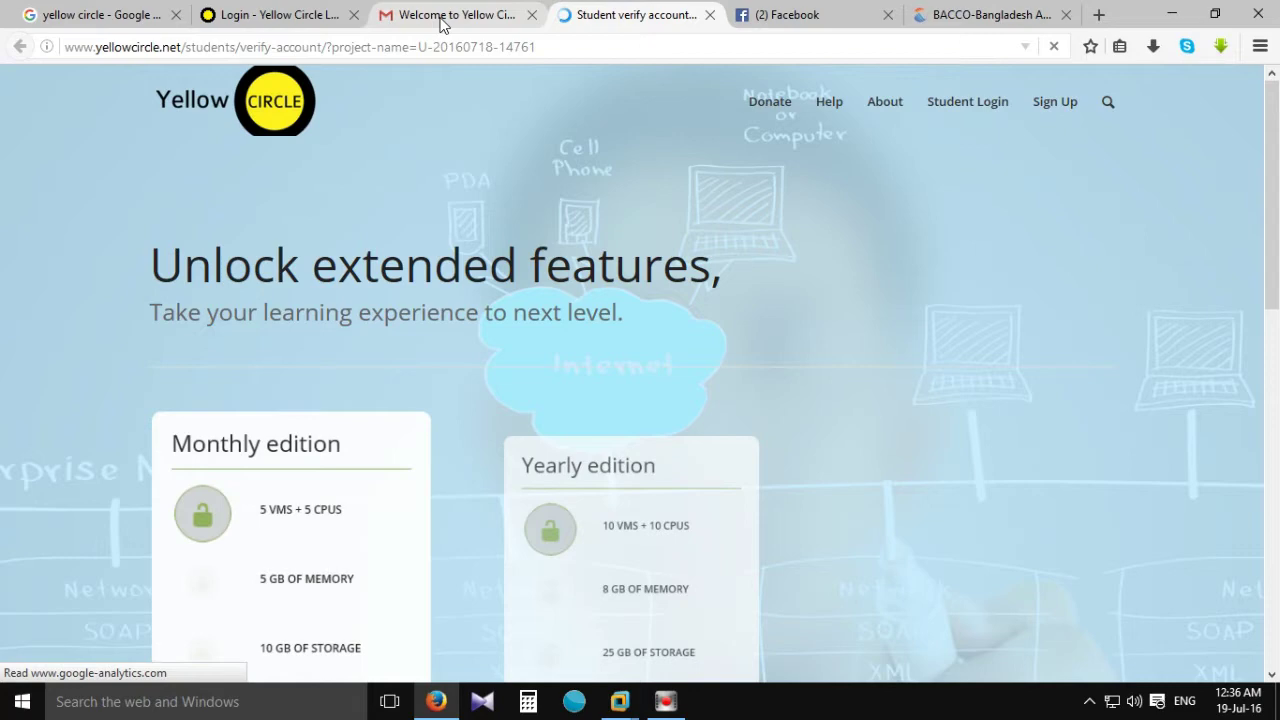
# Browse the Monthly, Yearly and Premium unlock plans, then close the verify-account tab.
pyautogui.click(498, 18)
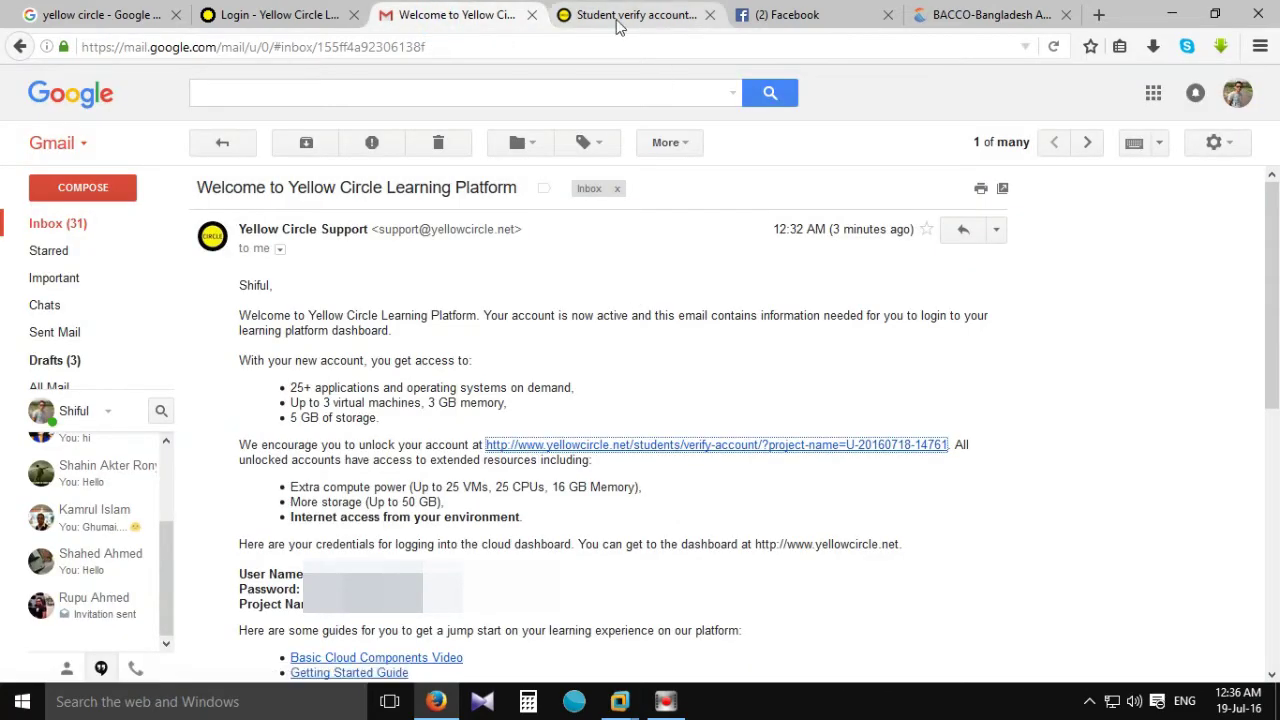
pyautogui.click(617, 18)
pyautogui.scroll(-5, 391, 466)
pyautogui.scroll(-4, 388, 460)
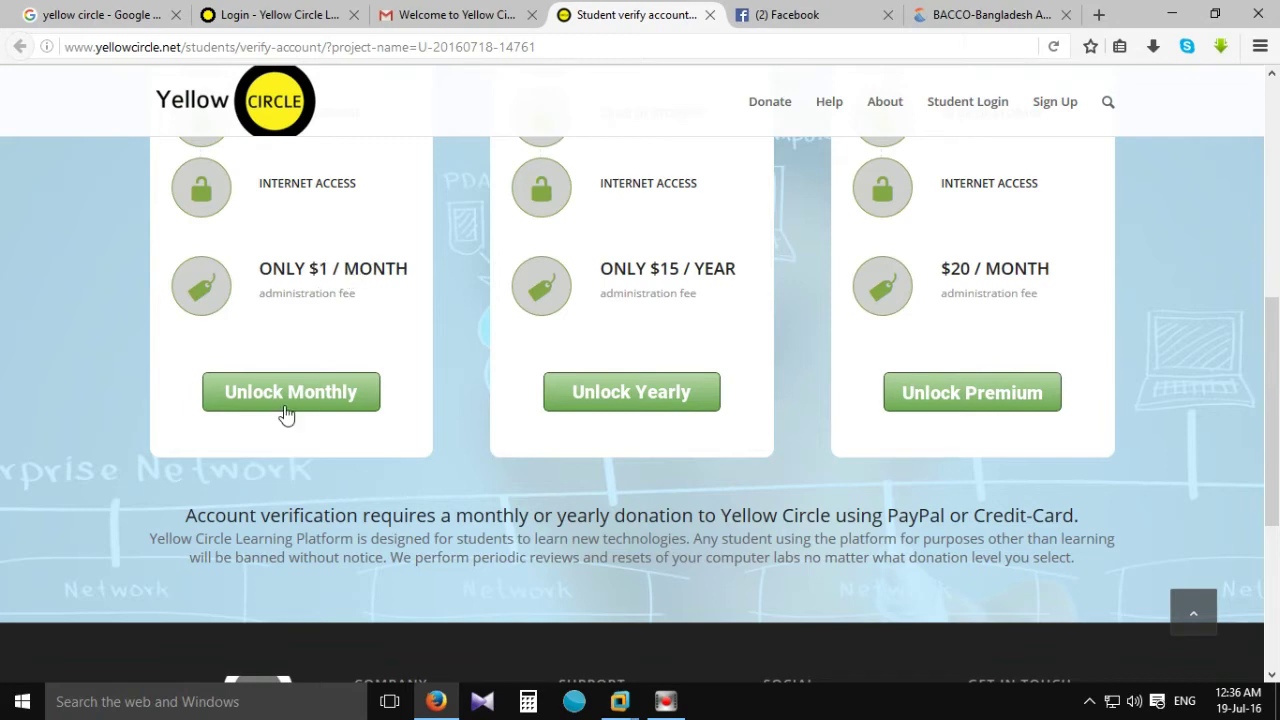
pyautogui.scroll(7, 323, 290)
pyautogui.scroll(-6, 297, 414)
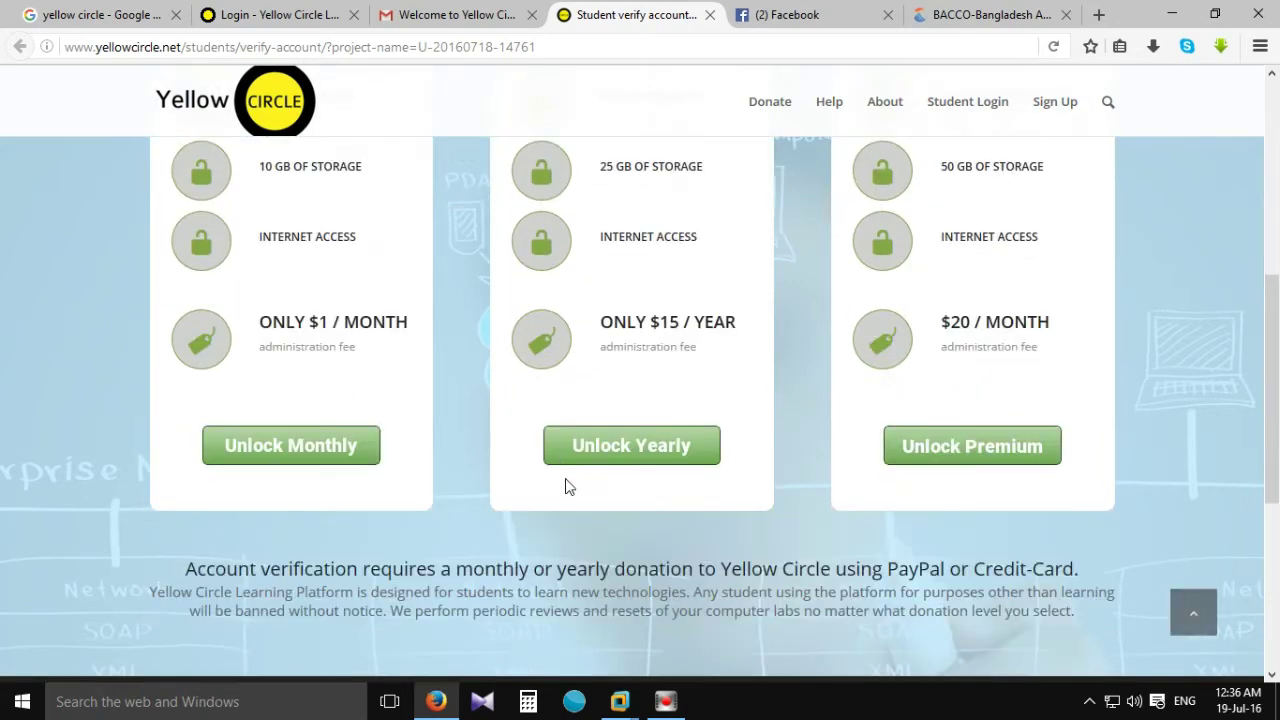
pyautogui.scroll(3, 697, 331)
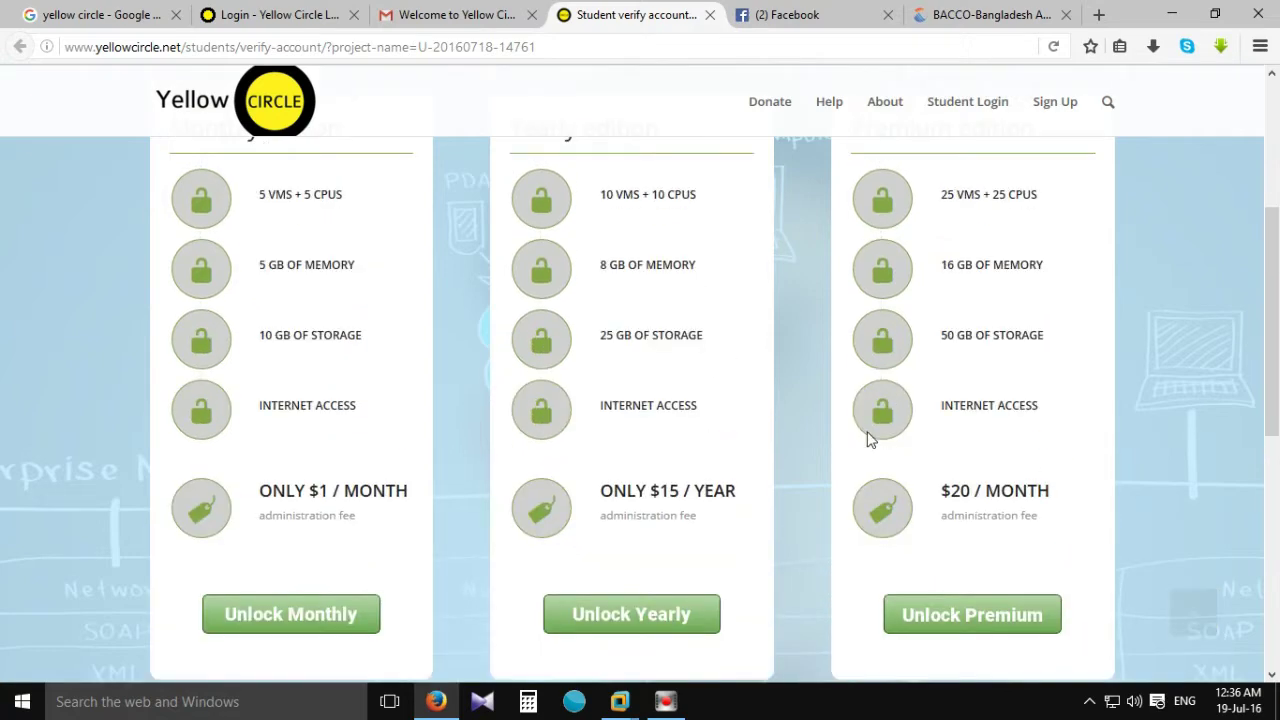
pyautogui.scroll(-1, 920, 571)
pyautogui.scroll(8, 986, 448)
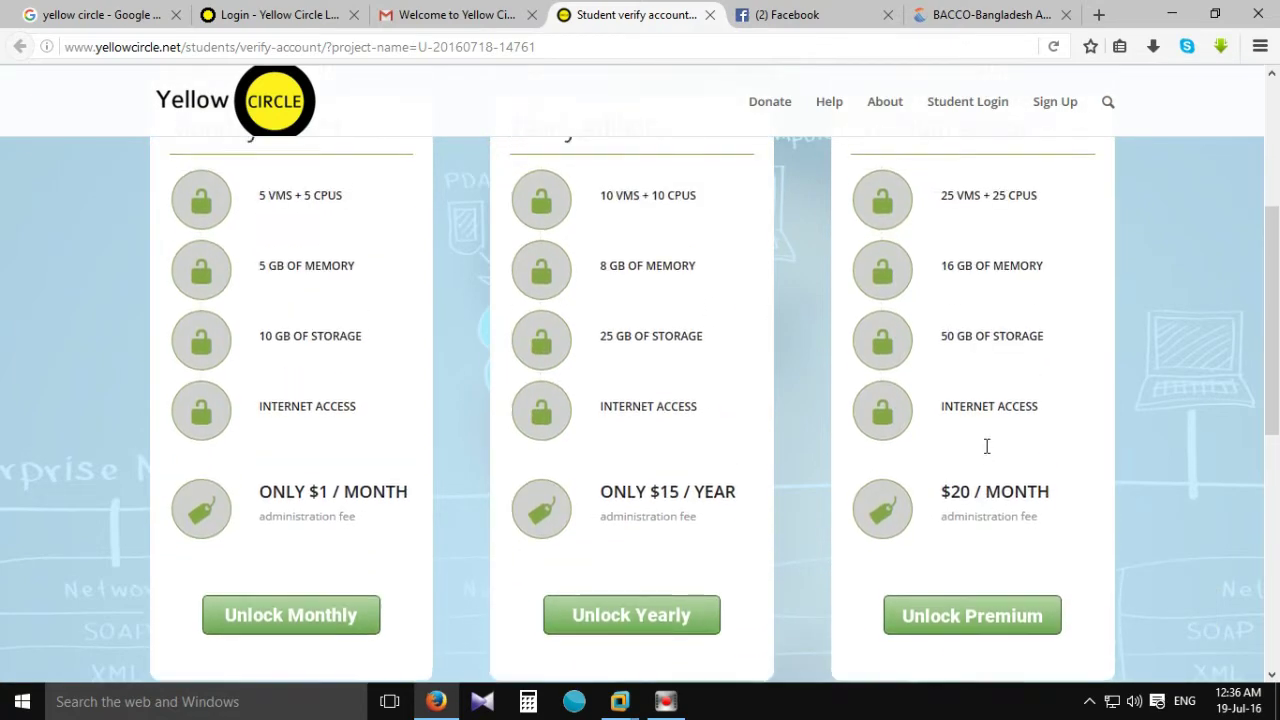
pyautogui.scroll(-2, 770, 300)
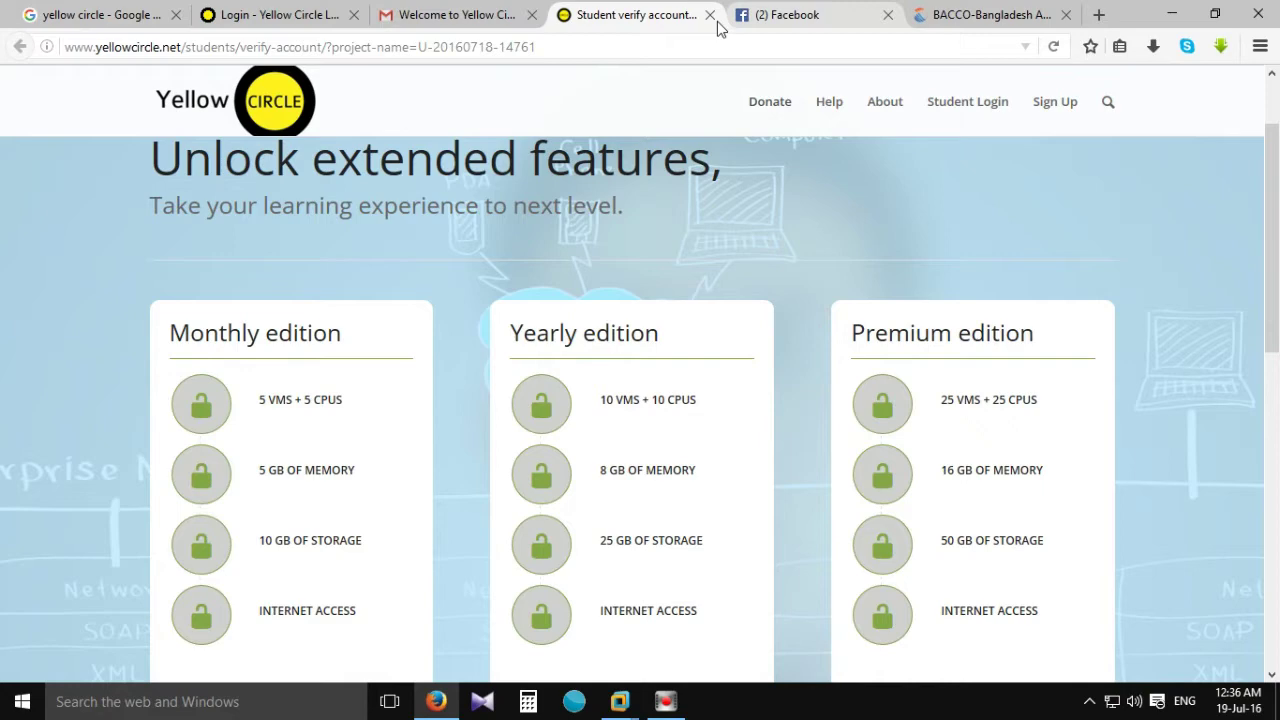
pyautogui.click(710, 15)
# Copy the User Name value from the welcome email and paste it into the login form.
pyautogui.click(467, 16)
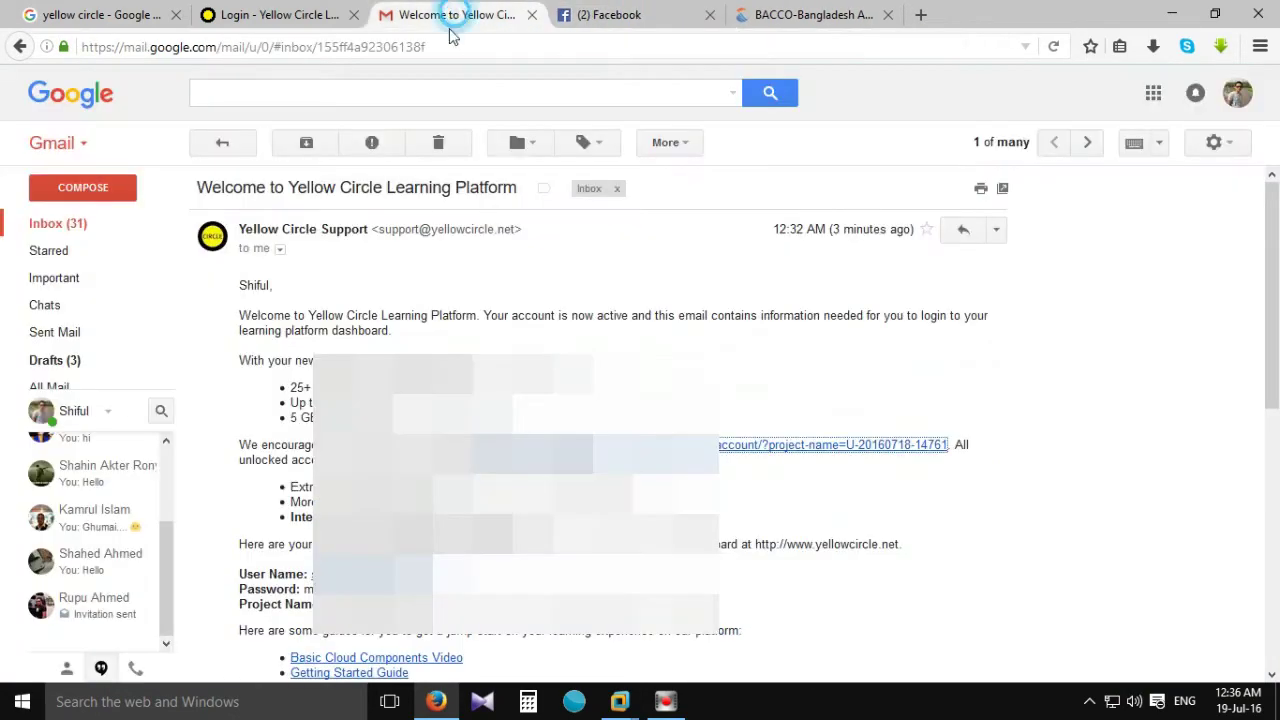
pyautogui.scroll(-2, 640, 420)
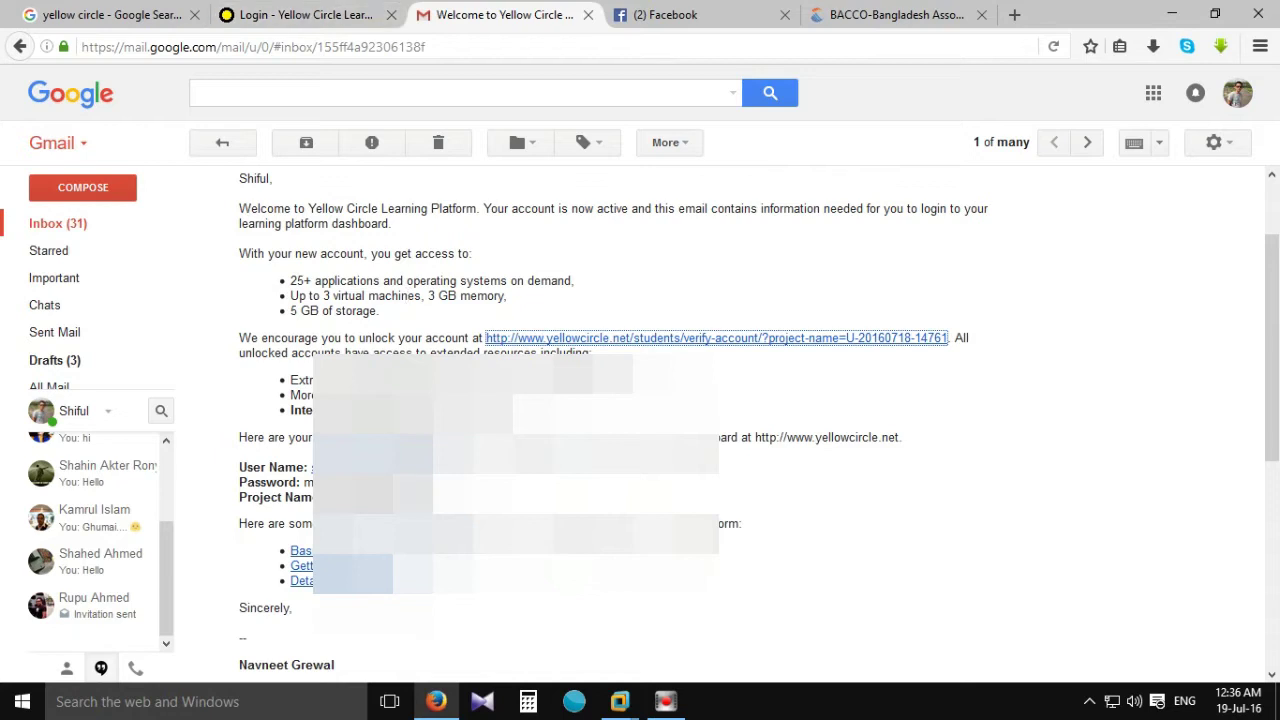
pyautogui.doubleClick(430, 467)
pyautogui.moveTo(430, 467); pyautogui.dragTo(309, 468)
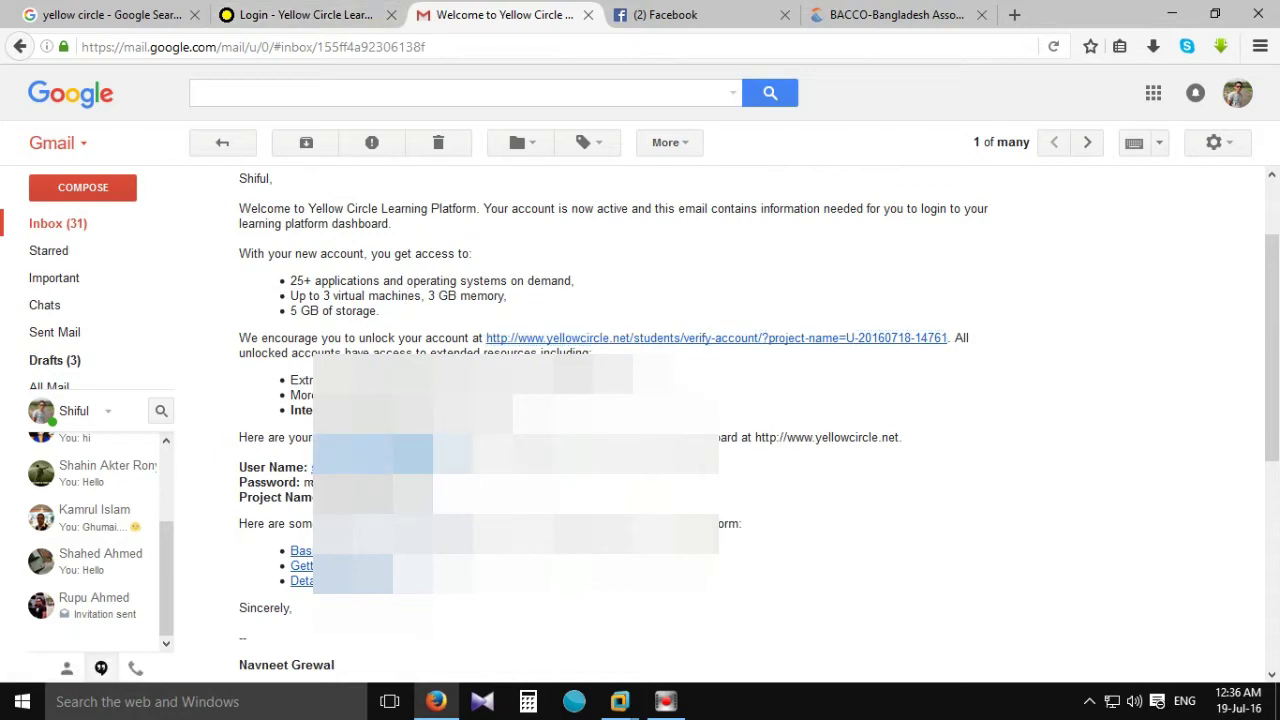
pyautogui.click(334, 14)
pyautogui.hotkey('ctrl', 'v')
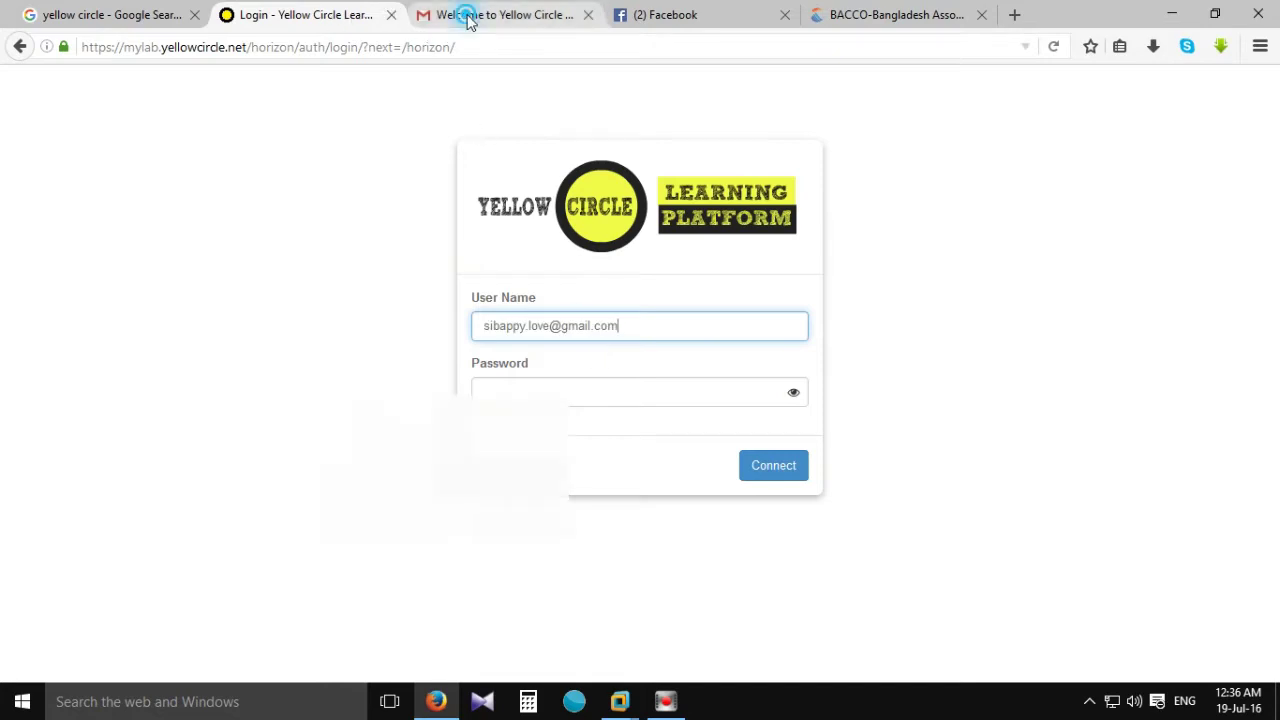
# Paste the welcome email's password into the Password field and click Connect.
pyautogui.click(470, 16)
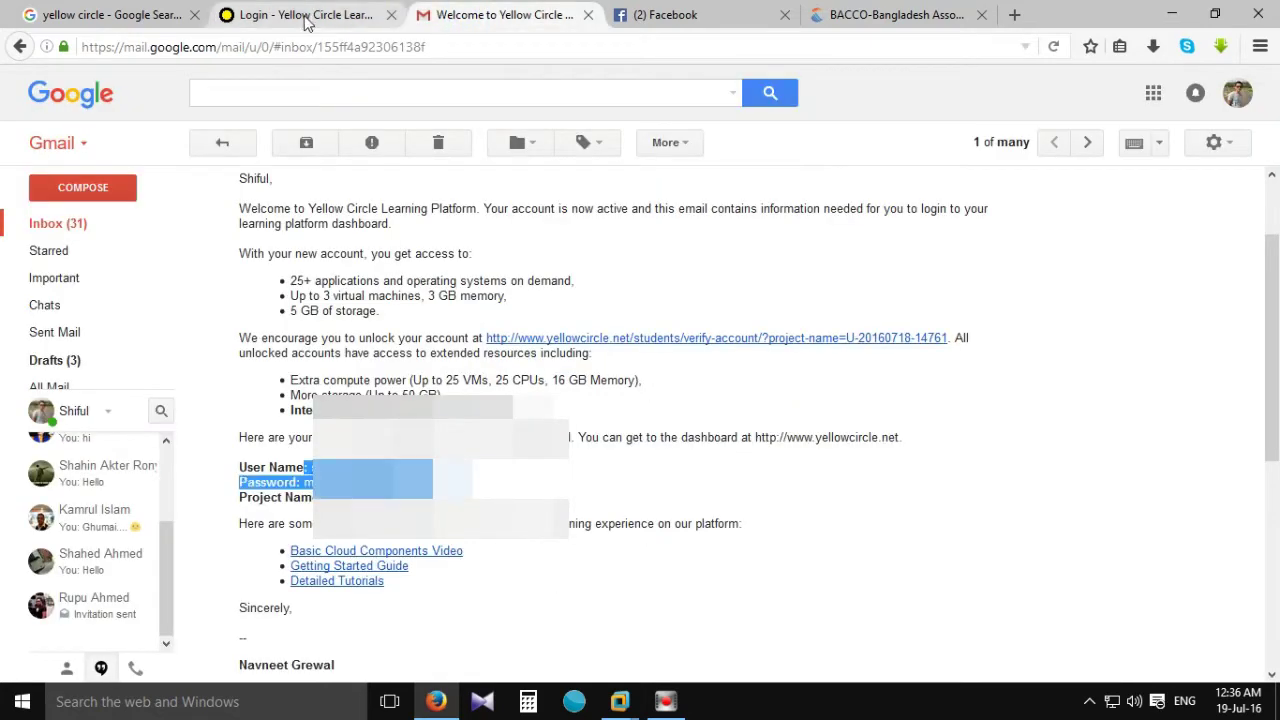
pyautogui.moveTo(512, 482); pyautogui.dragTo(312, 468)
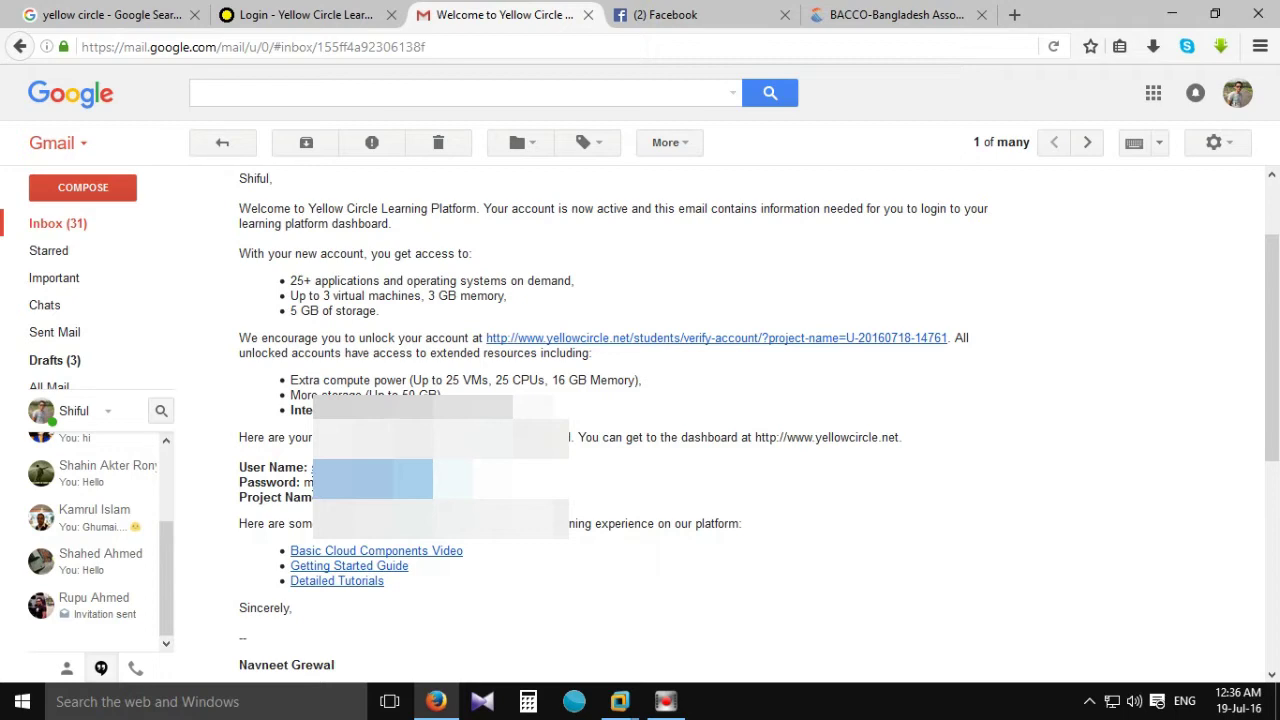
pyautogui.click(330, 14)
pyautogui.click(618, 390)
pyautogui.hotkey('ctrl', 'v')
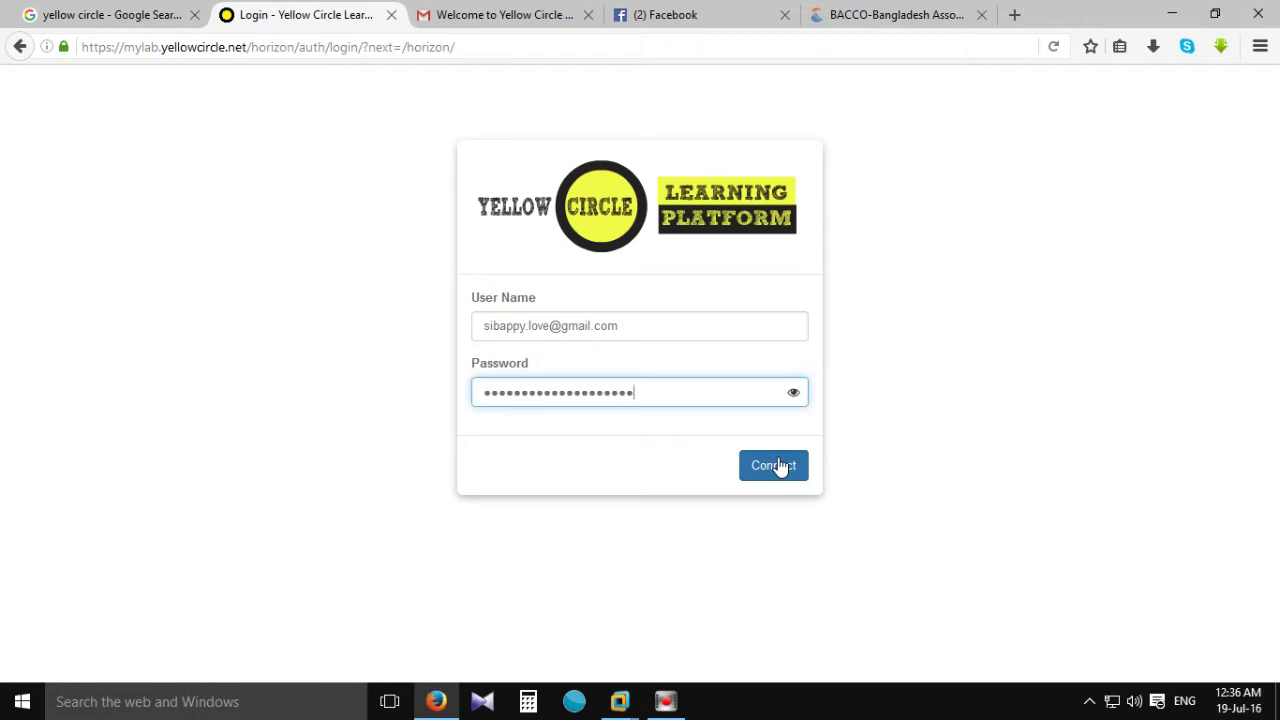
pyautogui.click(781, 467)
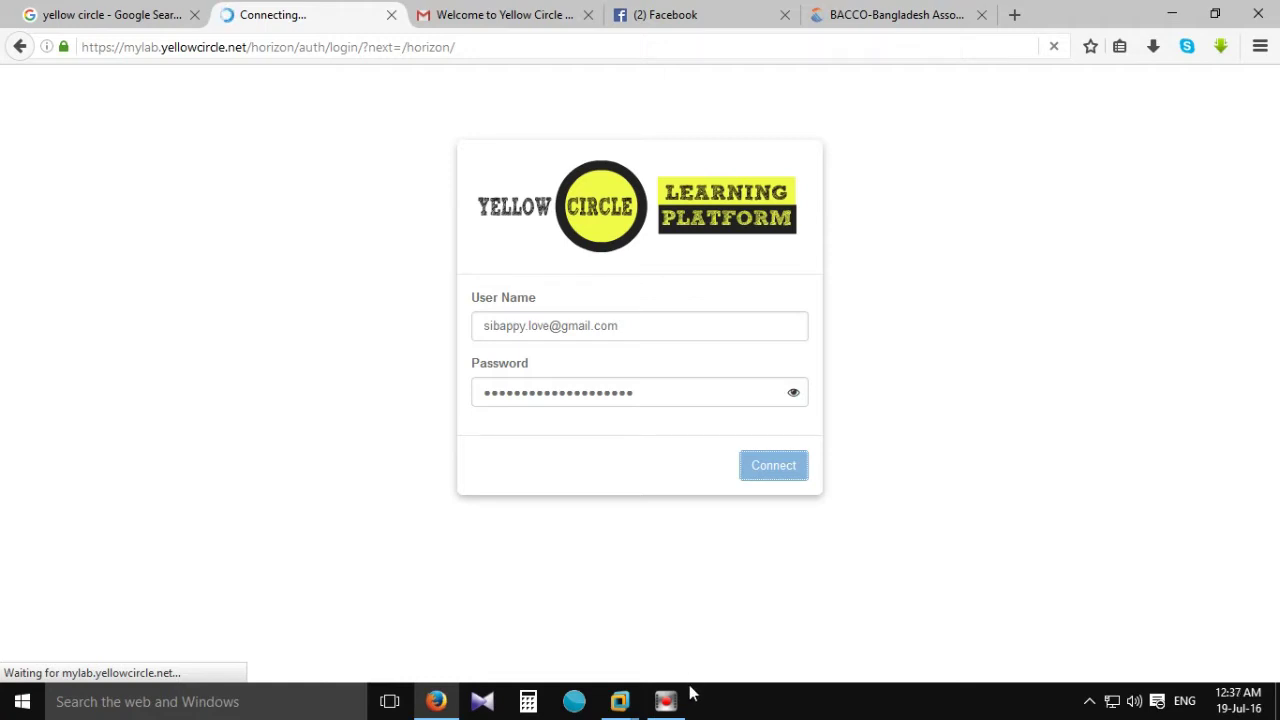
pyautogui.moveTo(676, 706)
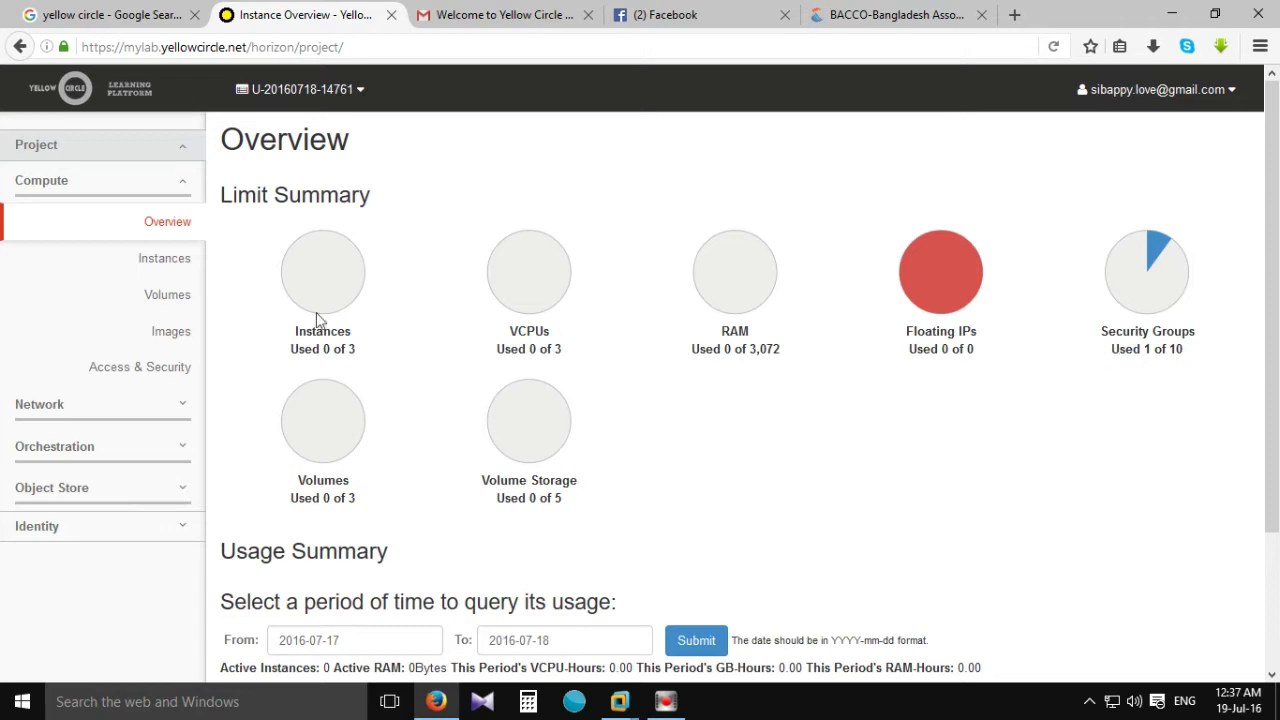
# Scroll the project Overview showing zero usage, then expand Network in the sidebar.
pyautogui.scroll(-3, 1010, 476)
pyautogui.scroll(-1, 997, 478)
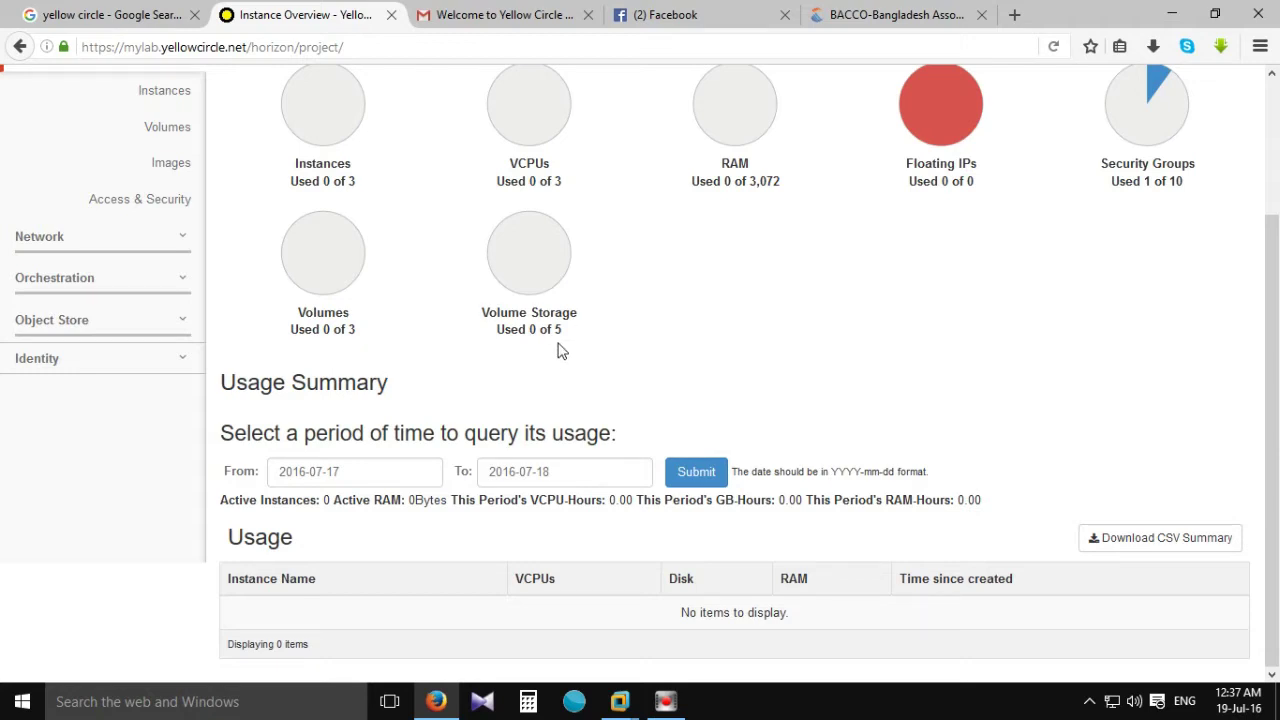
pyautogui.scroll(3, 810, 344)
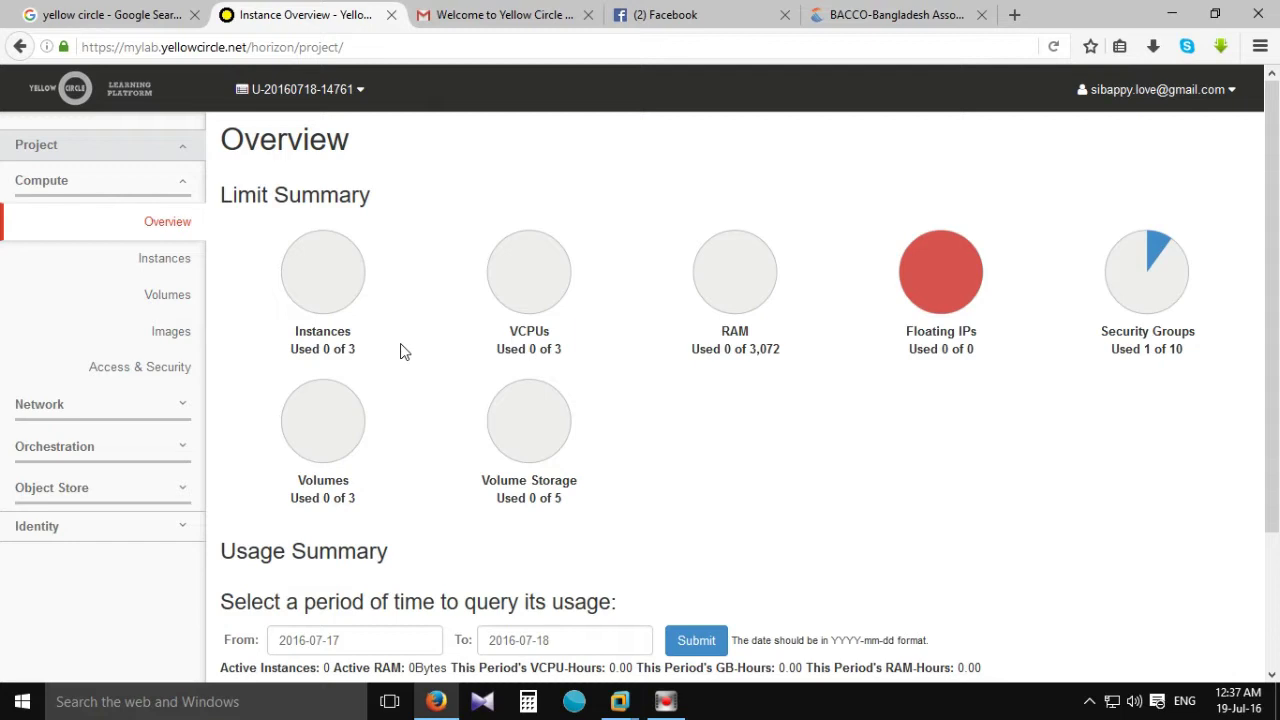
pyautogui.click(178, 410)
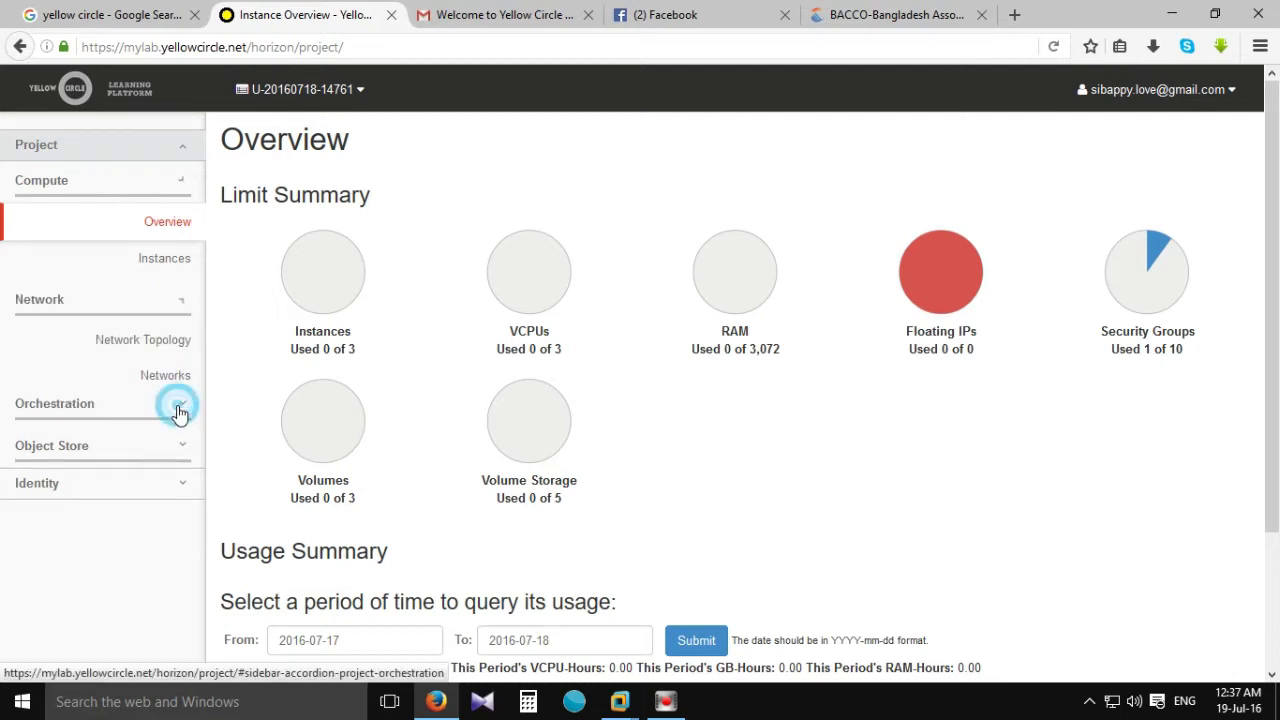
# Create a network named vnetw with Admin State UP and advance to the Subnet step.
pyautogui.click(153, 300)
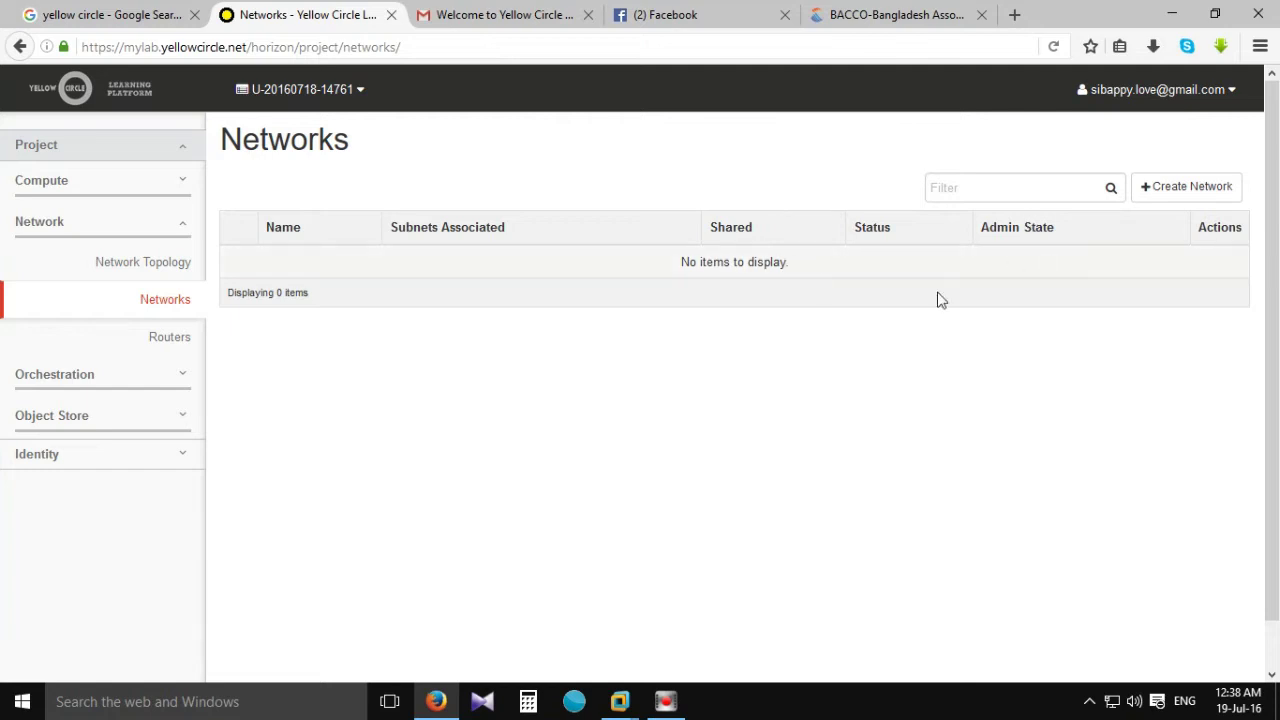
pyautogui.click(1193, 188)
pyautogui.click(373, 252)
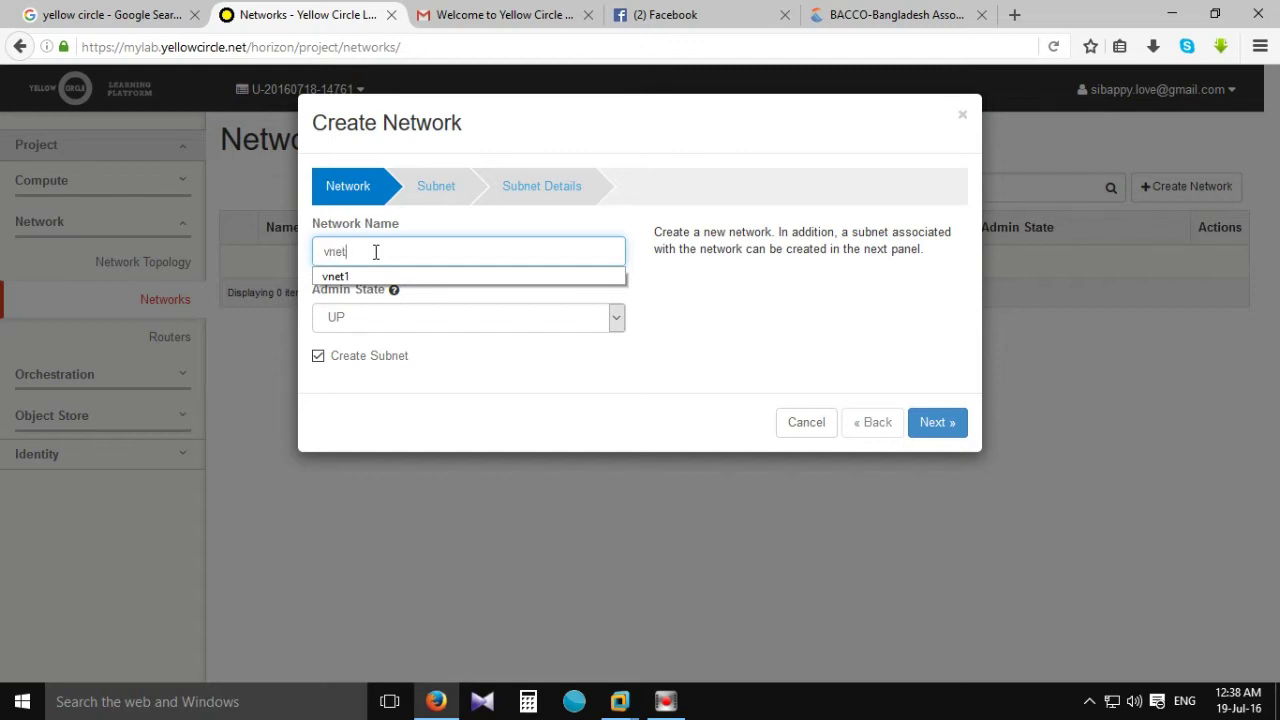
pyautogui.write('vnetw')
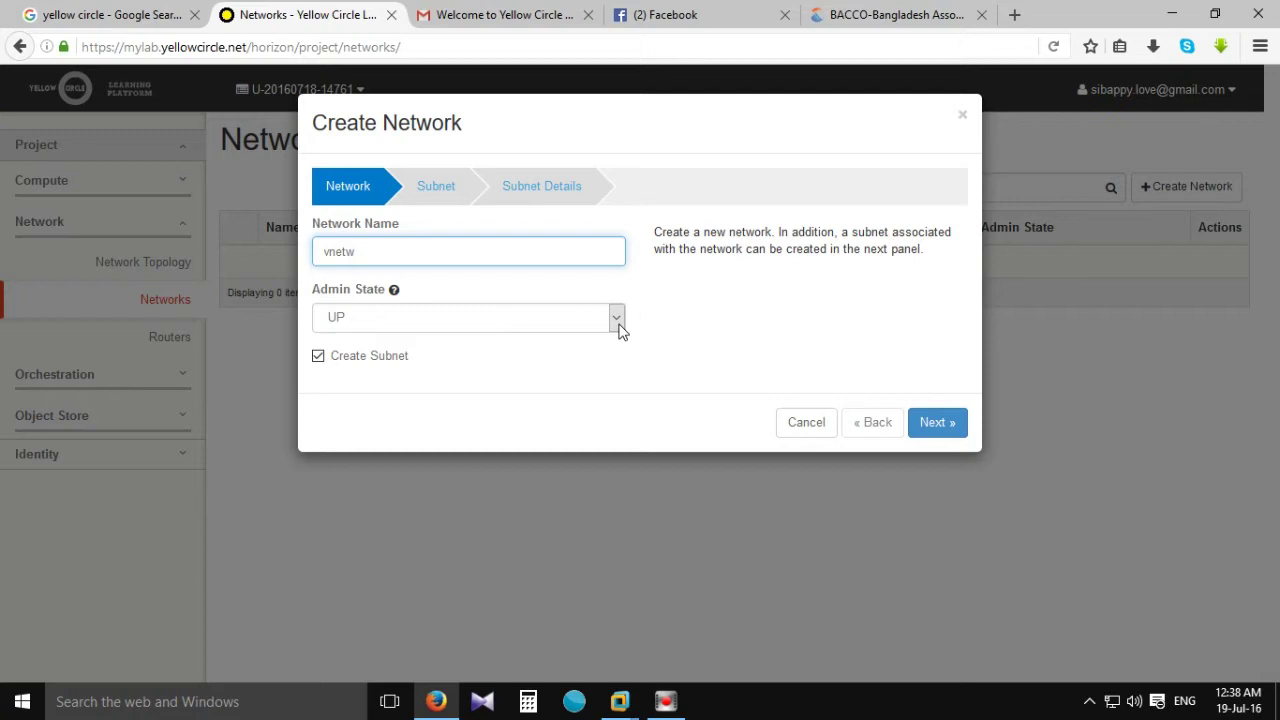
pyautogui.click(617, 318)
pyautogui.click(443, 340)
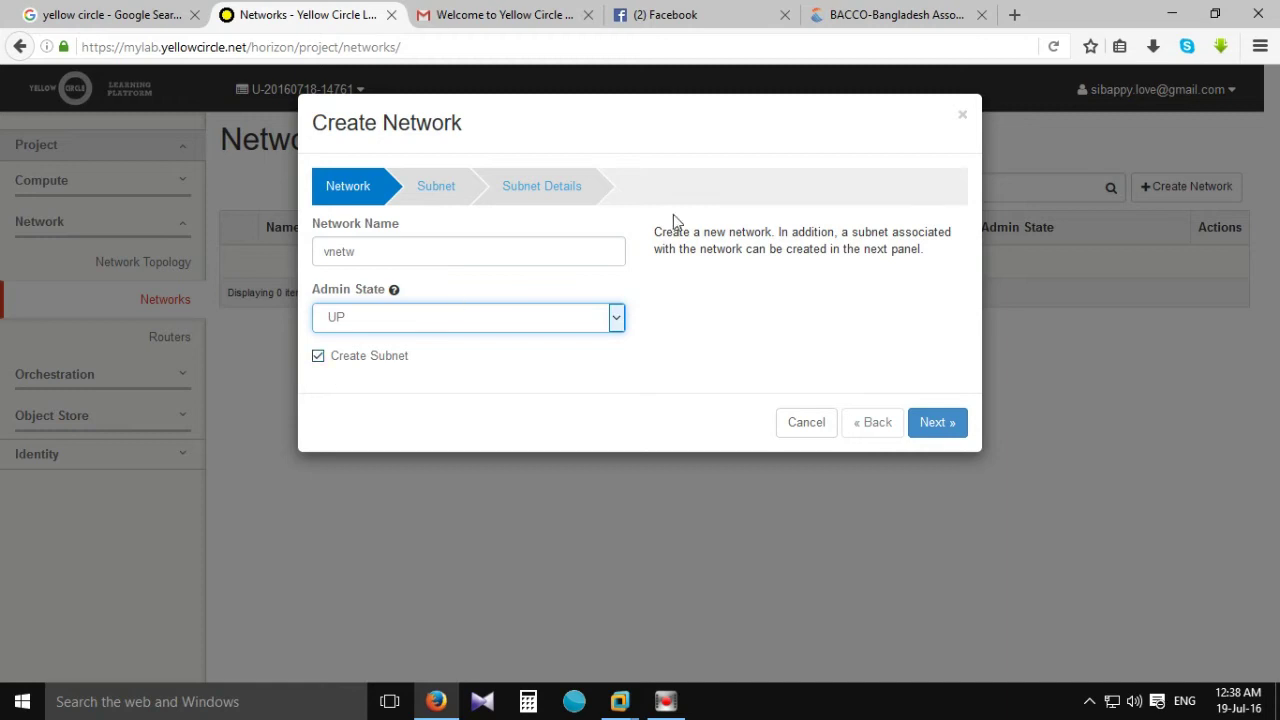
pyautogui.click(929, 421)
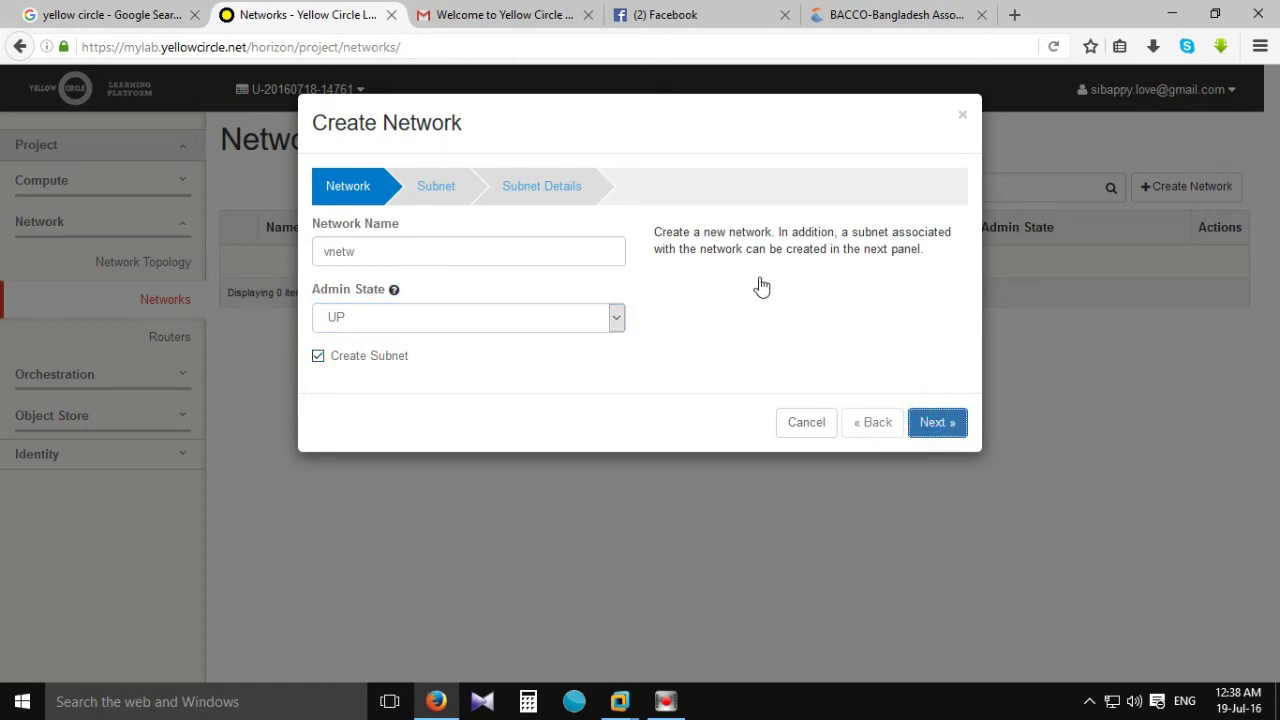
pyautogui.click(330, 253)
# Name the subnet vsubnetw by reusing the earlier name vsubnet1 and editing its ending.
pyautogui.click(373, 252)
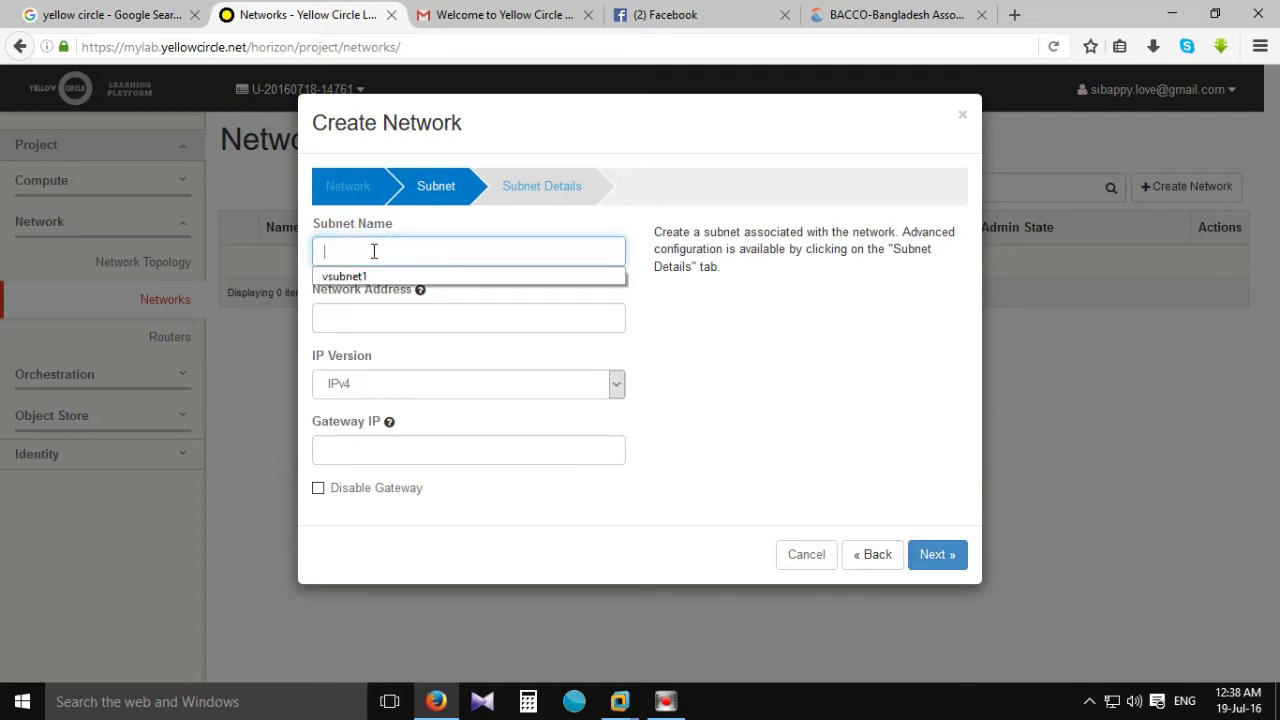
pyautogui.click(352, 277)
pyautogui.click(380, 248)
pyautogui.press('BackSpace')
pyautogui.write('w')
# Enter network address 172.16.0.0/24 and gateway 172.16.0.1, correcting the missing prefix length.
pyautogui.click(386, 317)
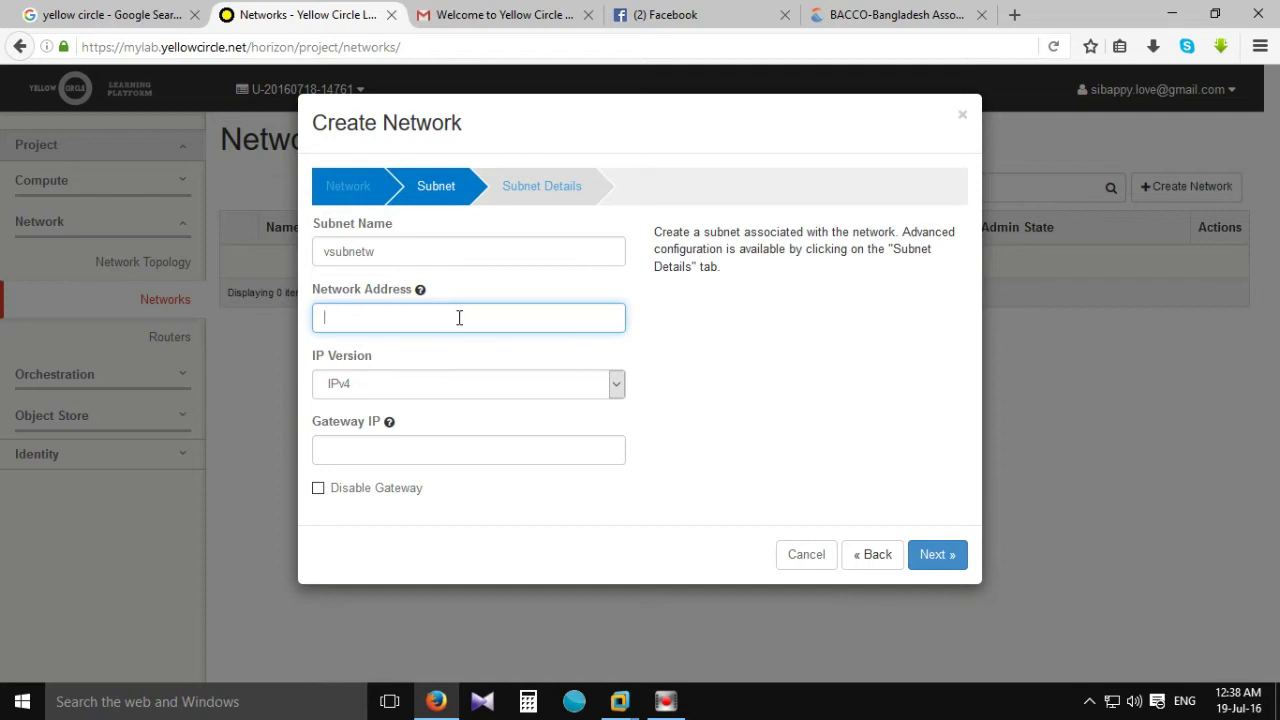
pyautogui.write('172.16.0.0')
pyautogui.click(377, 451)
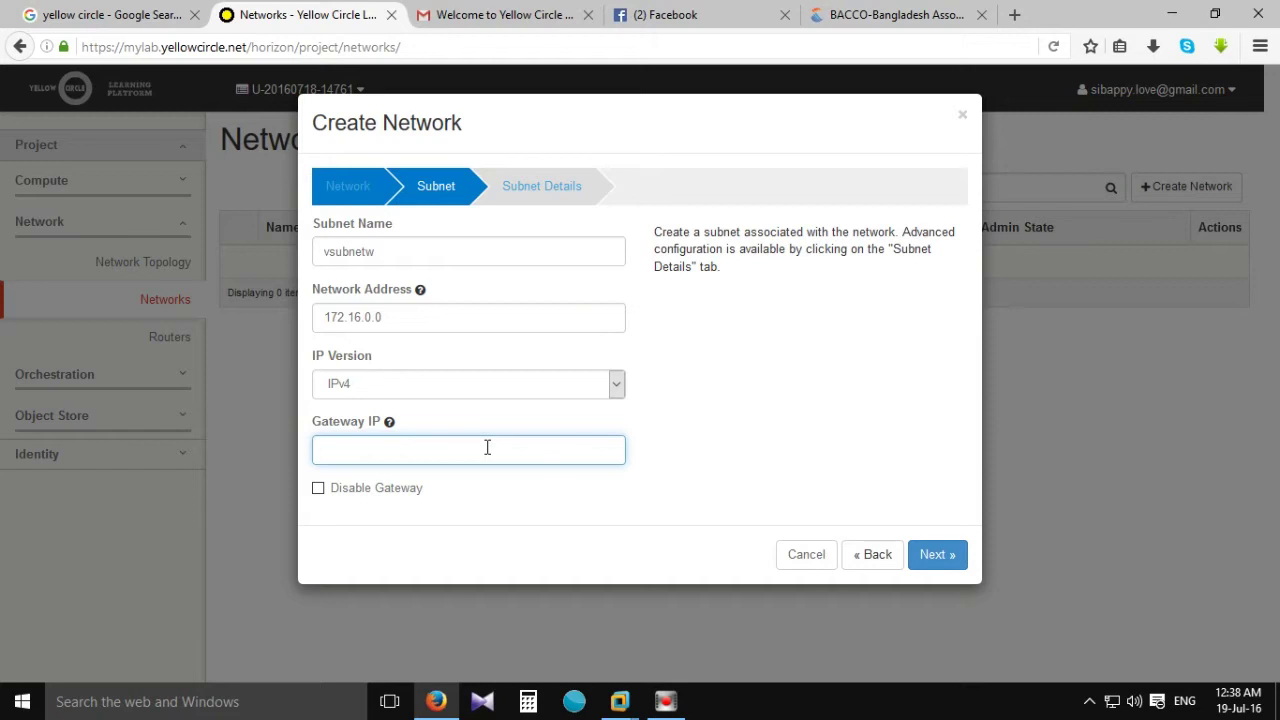
pyautogui.moveTo(389, 423)
pyautogui.write('172')
pyautogui.click(950, 558)
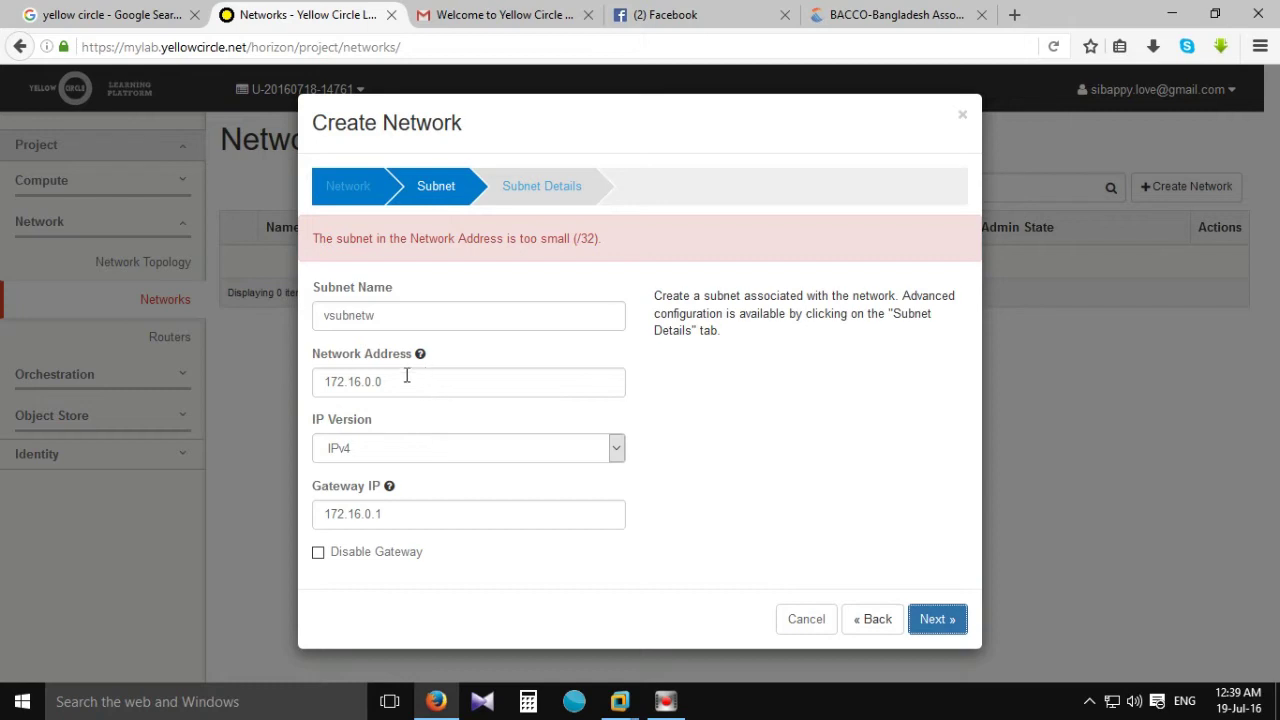
pyautogui.click(404, 378)
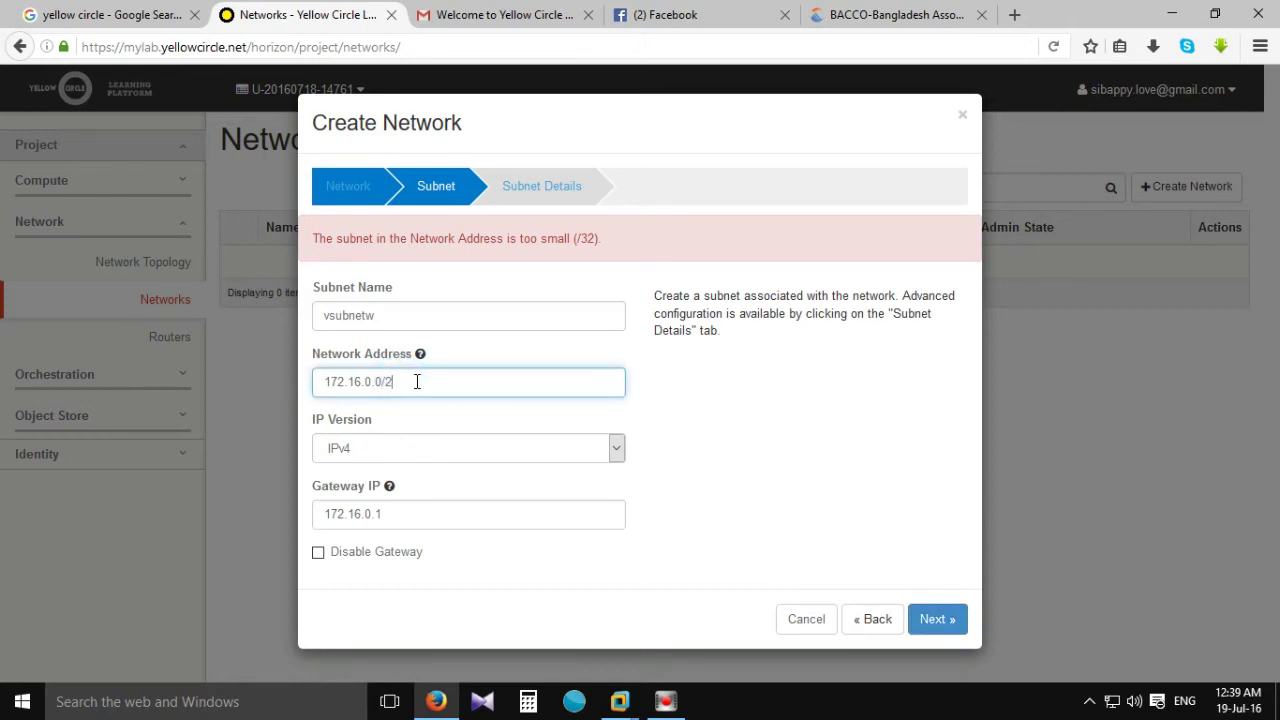
pyautogui.click(932, 622)
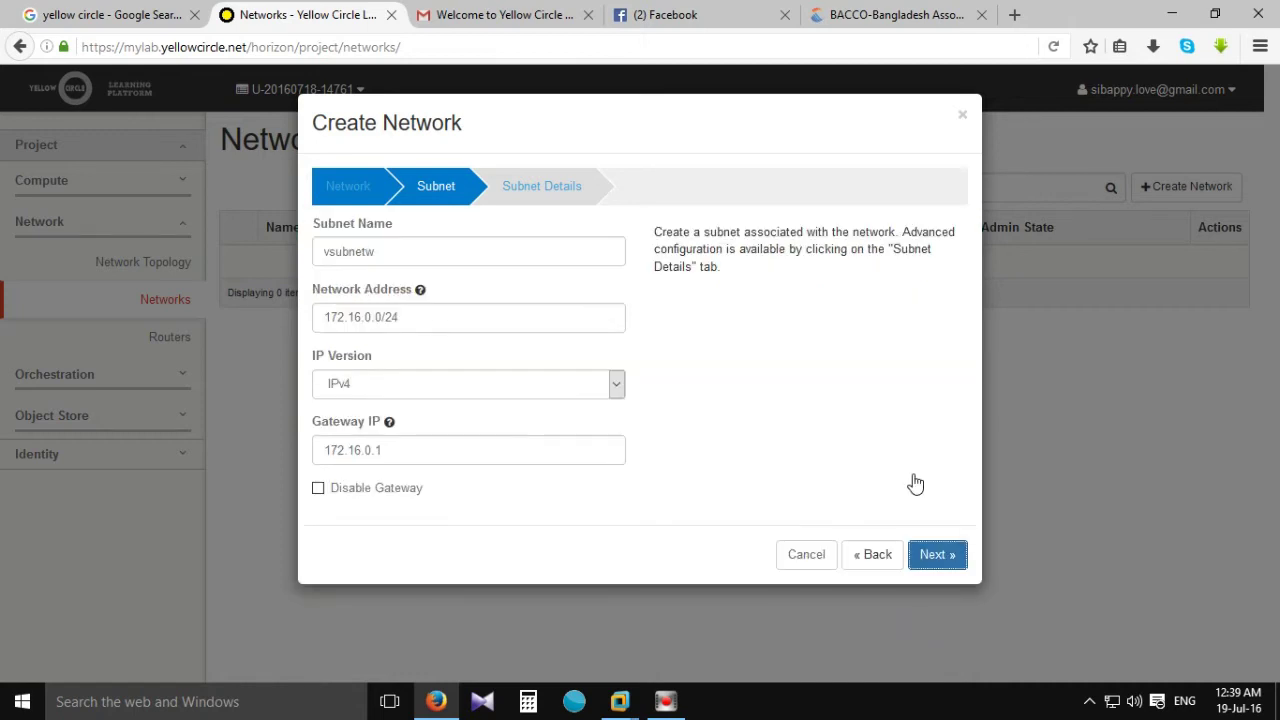
# Keep DHCP enabled, set the allocation pool to 172.16.0.5,172.16.0.30, and create network vnetw.
pyautogui.click(384, 309)
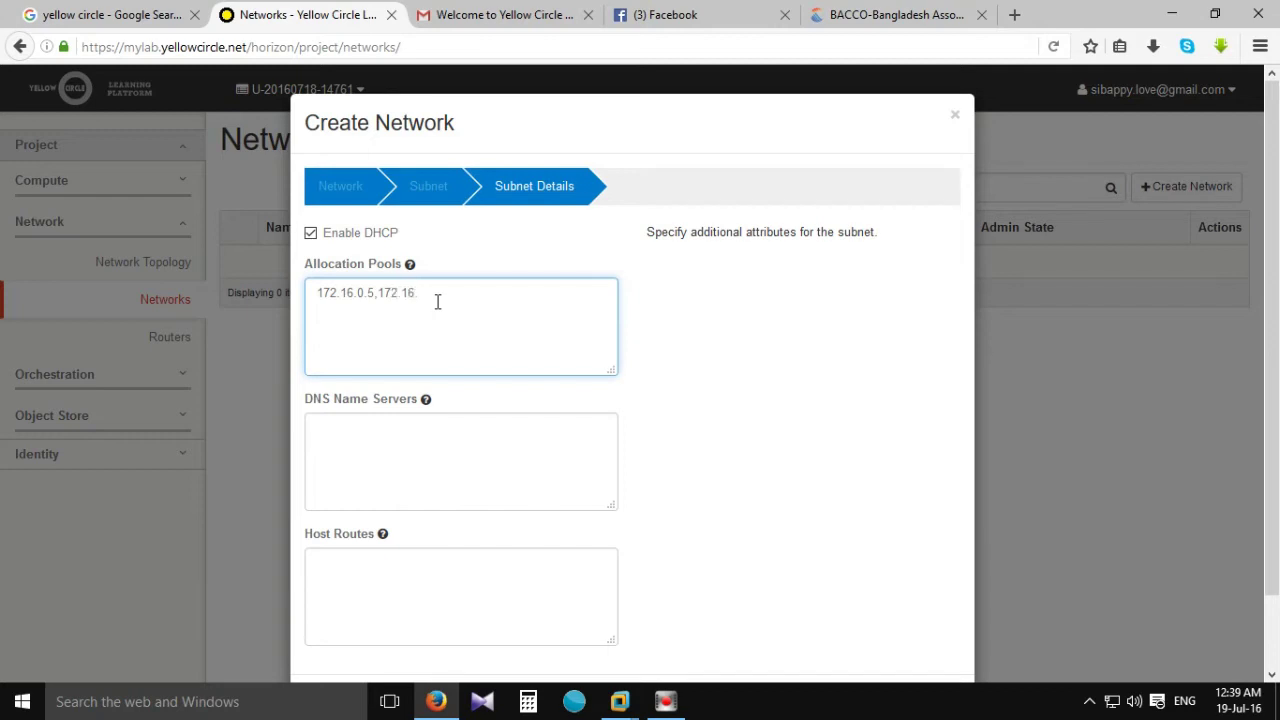
pyautogui.write('30')
pyautogui.click(383, 463)
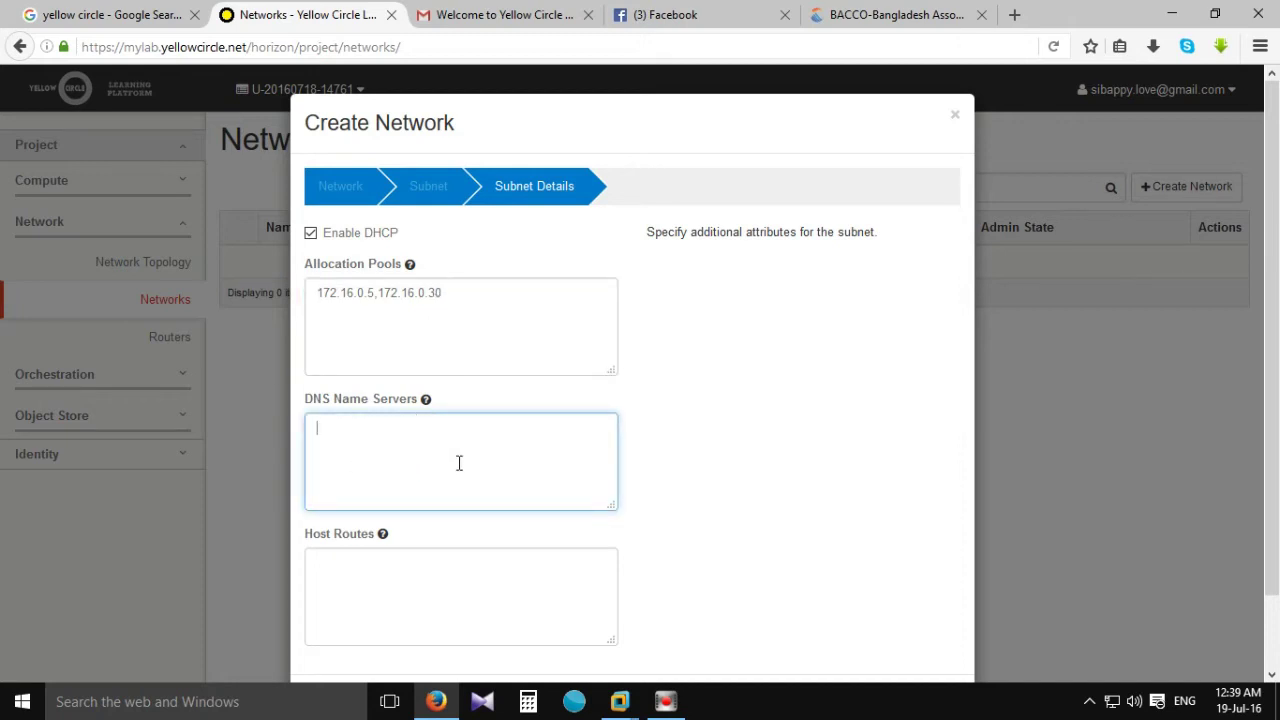
pyautogui.scroll(-2, 771, 434)
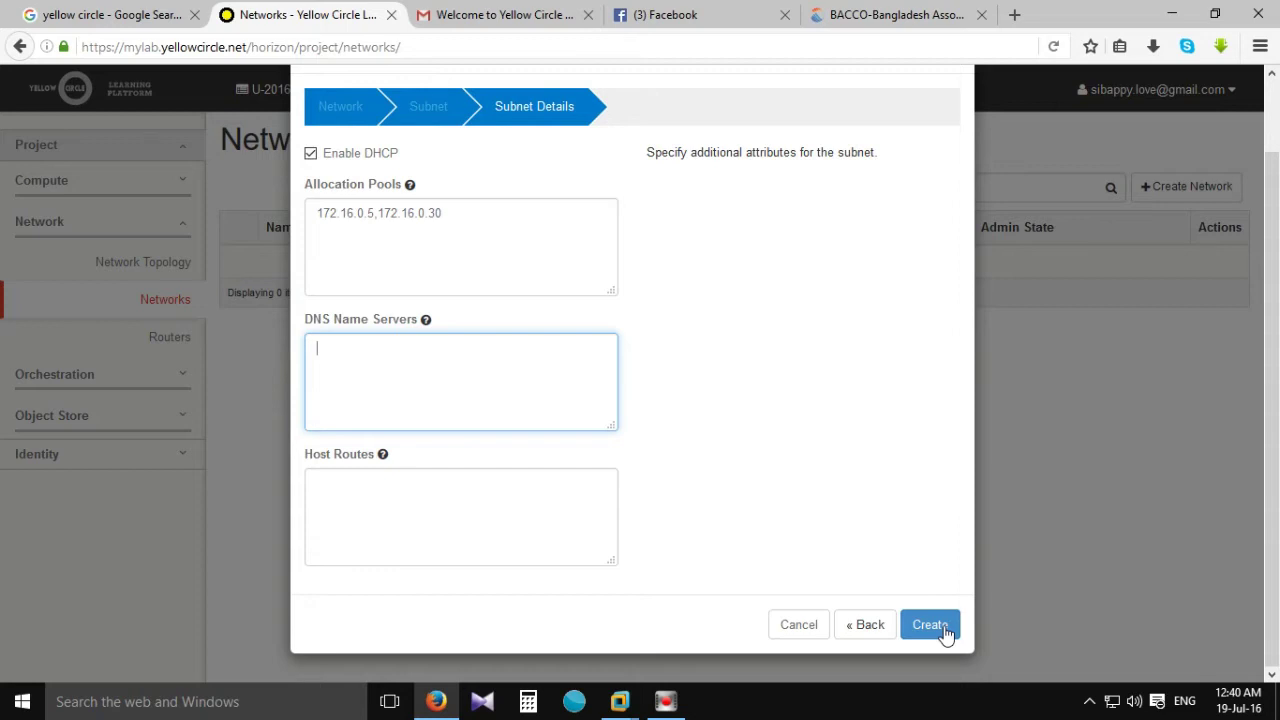
pyautogui.click(932, 624)
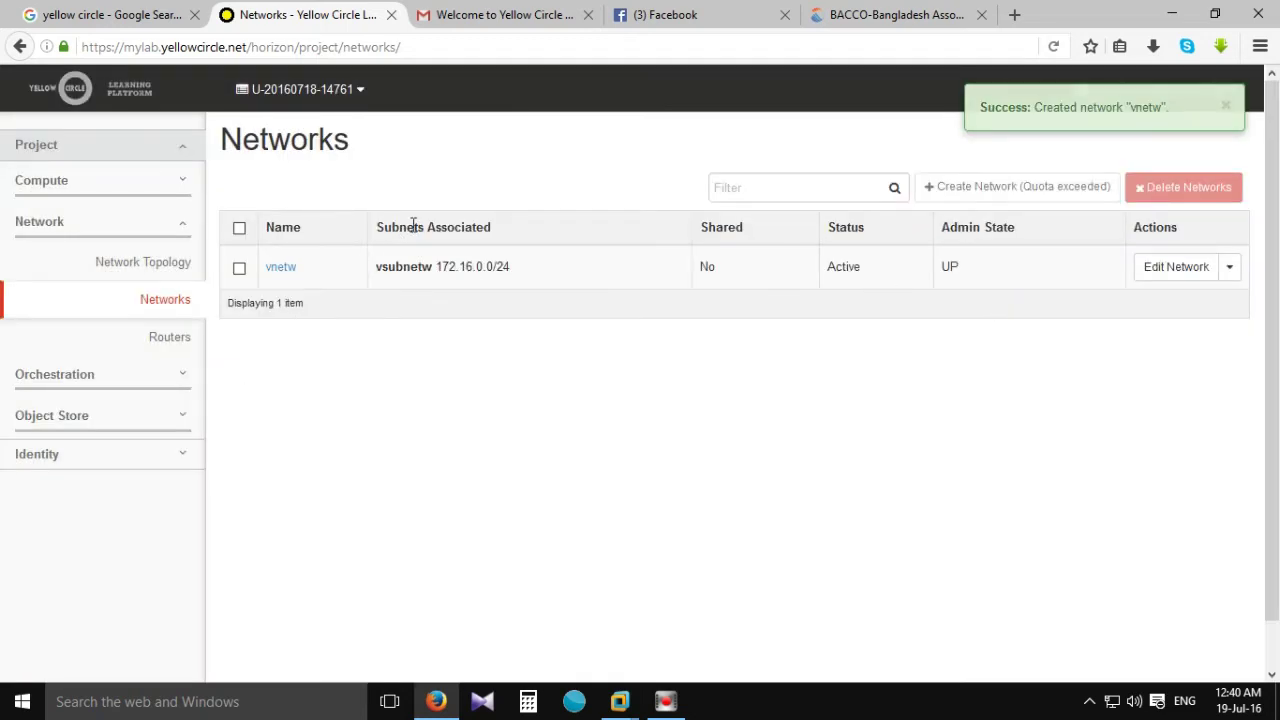
# Go to Compute > Instances and open the Launch Instance dialog.
pyautogui.click(85, 183)
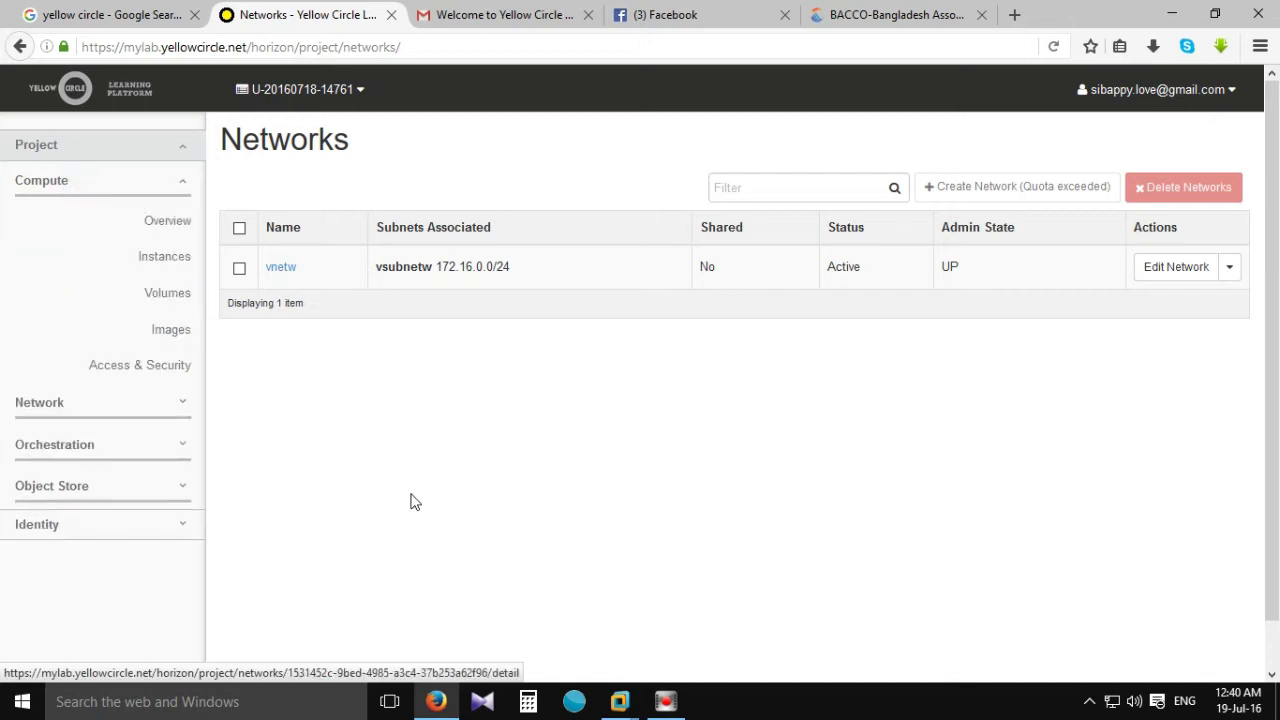
pyautogui.click(185, 257)
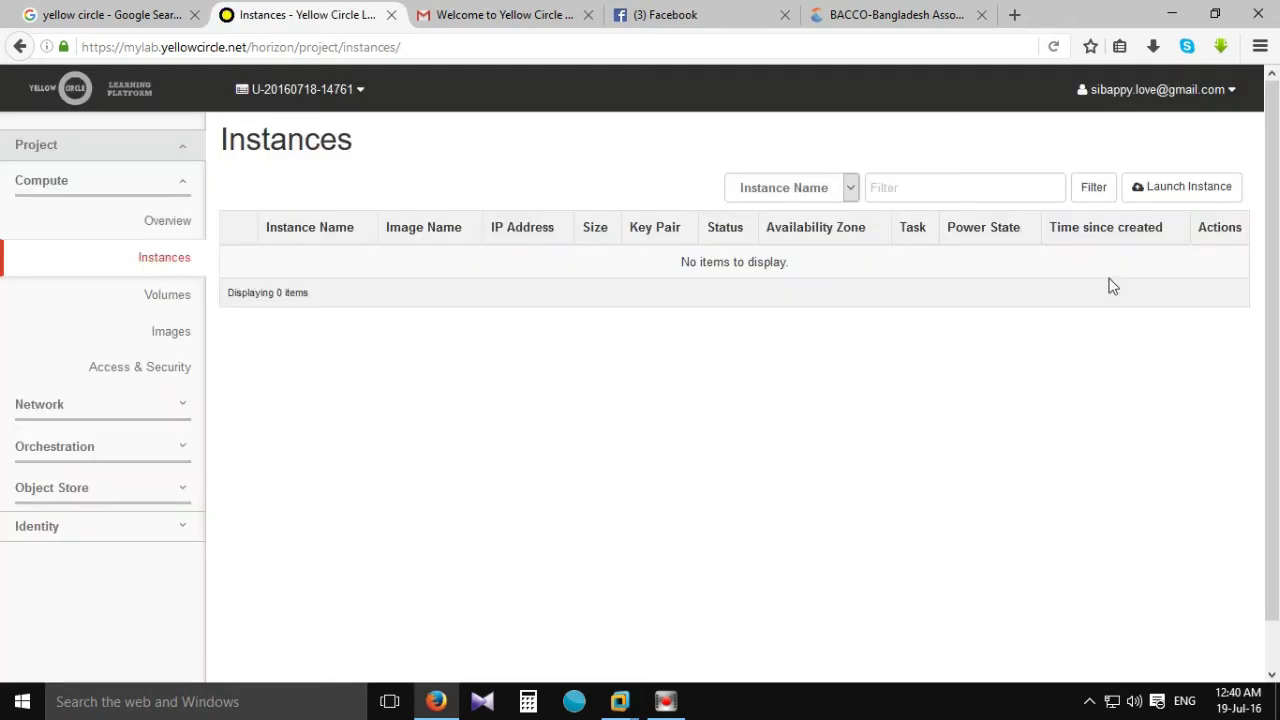
pyautogui.click(1190, 190)
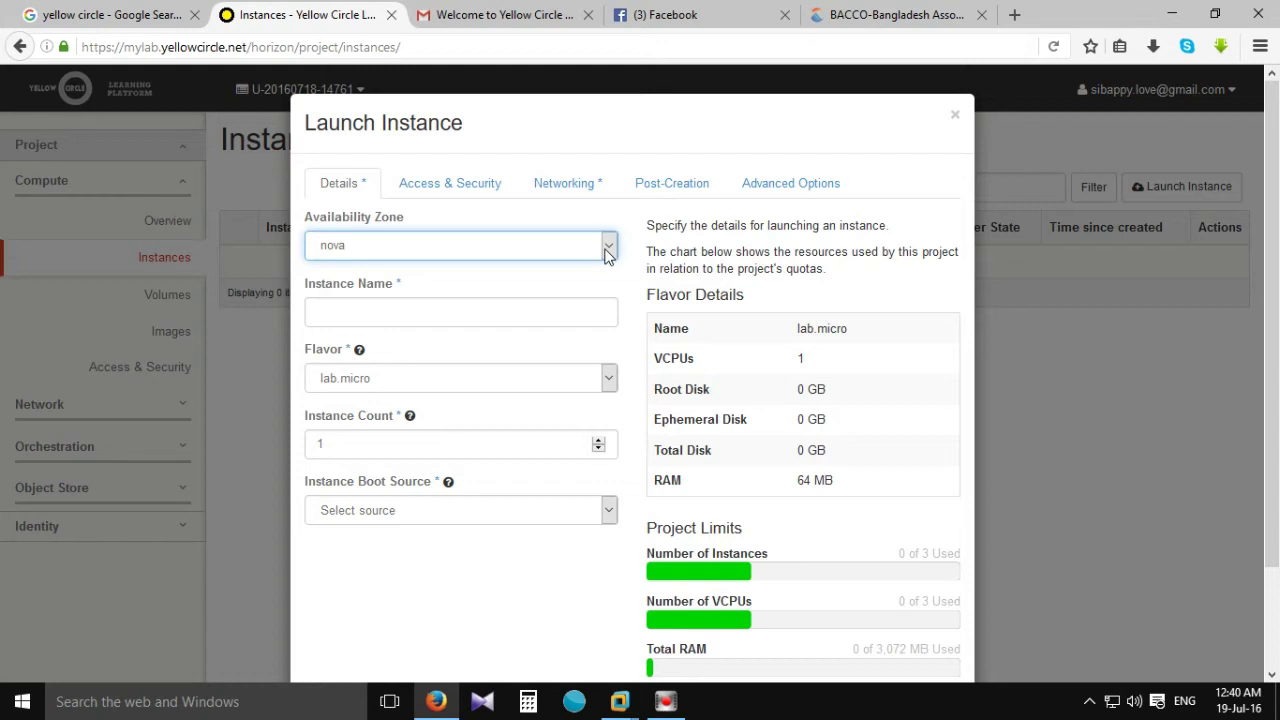
# Keep availability zone nova and name the instance BMCSA-WS2012R2-V1 from the autocomplete suggestion.
pyautogui.click(608, 247)
pyautogui.click(560, 269)
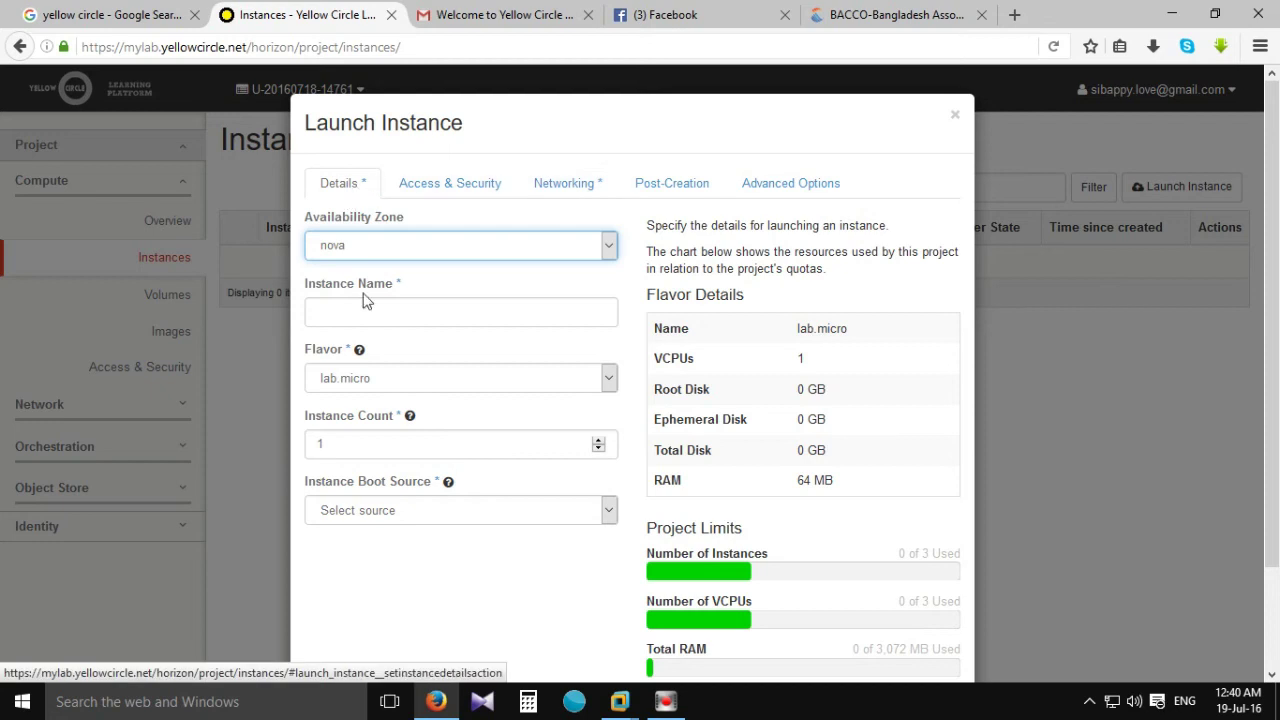
pyautogui.click(332, 312)
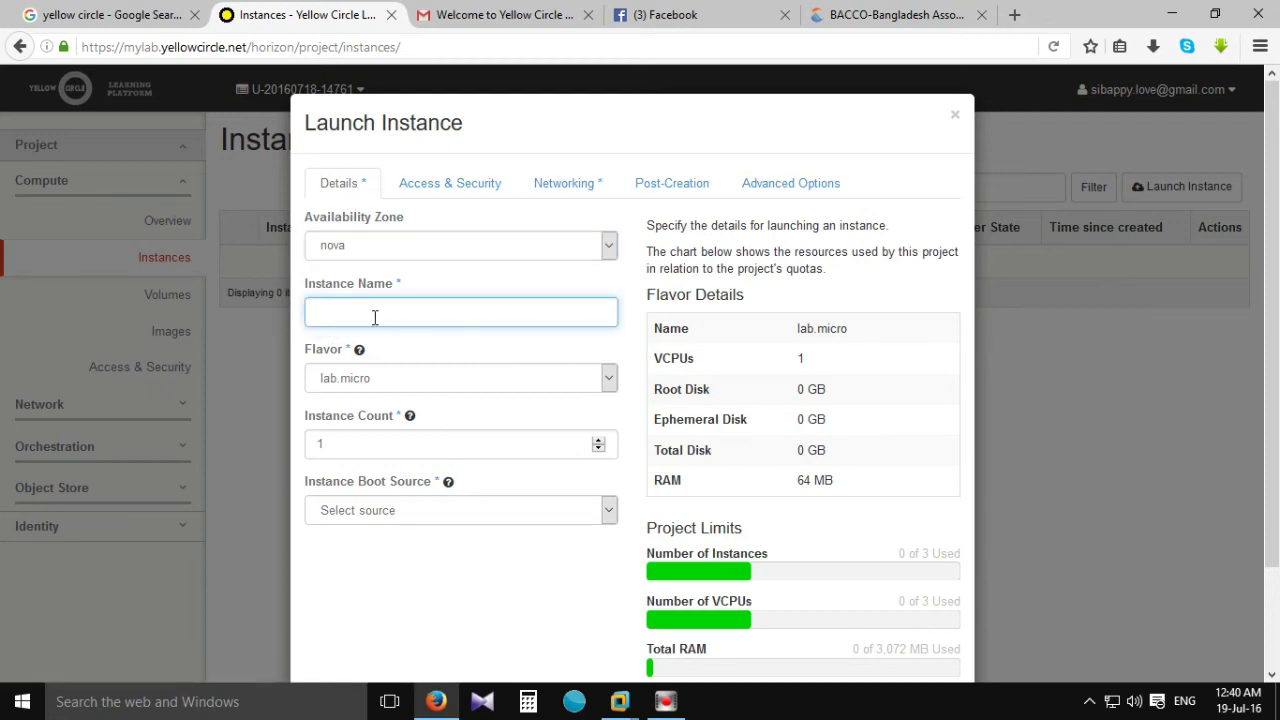
pyautogui.write('MCS')
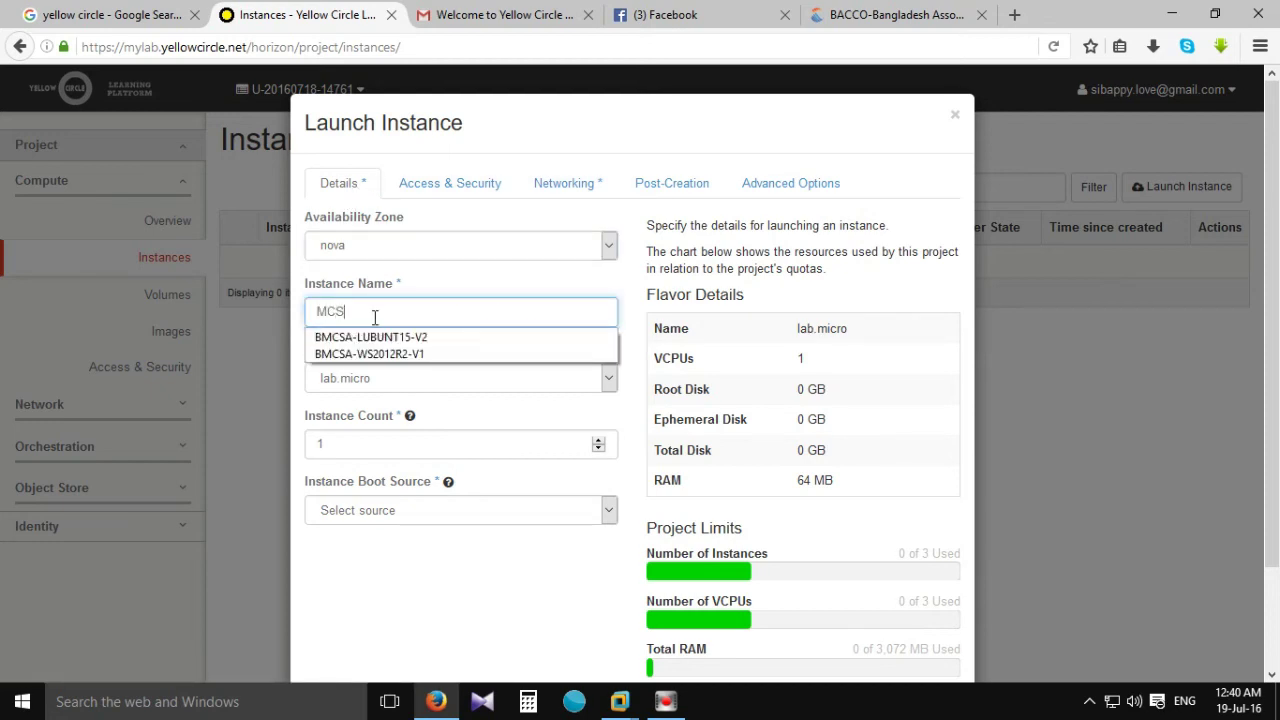
pyautogui.write('A')
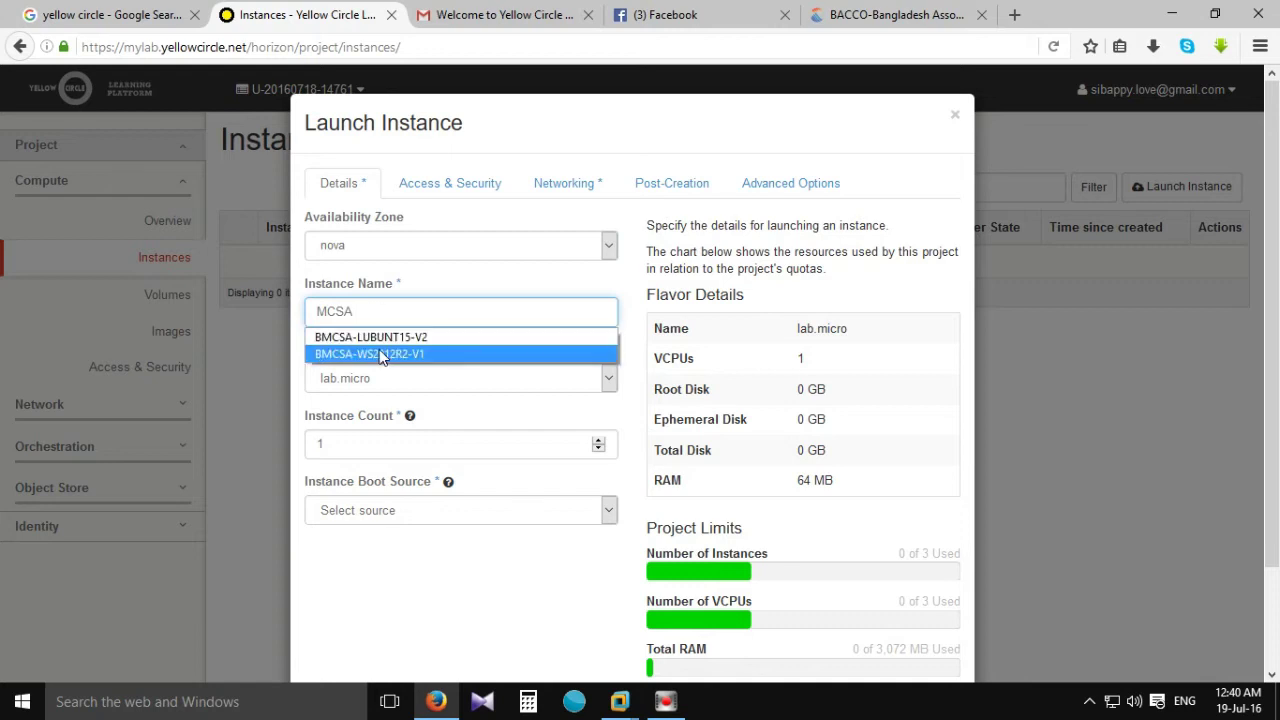
pyautogui.click(379, 352)
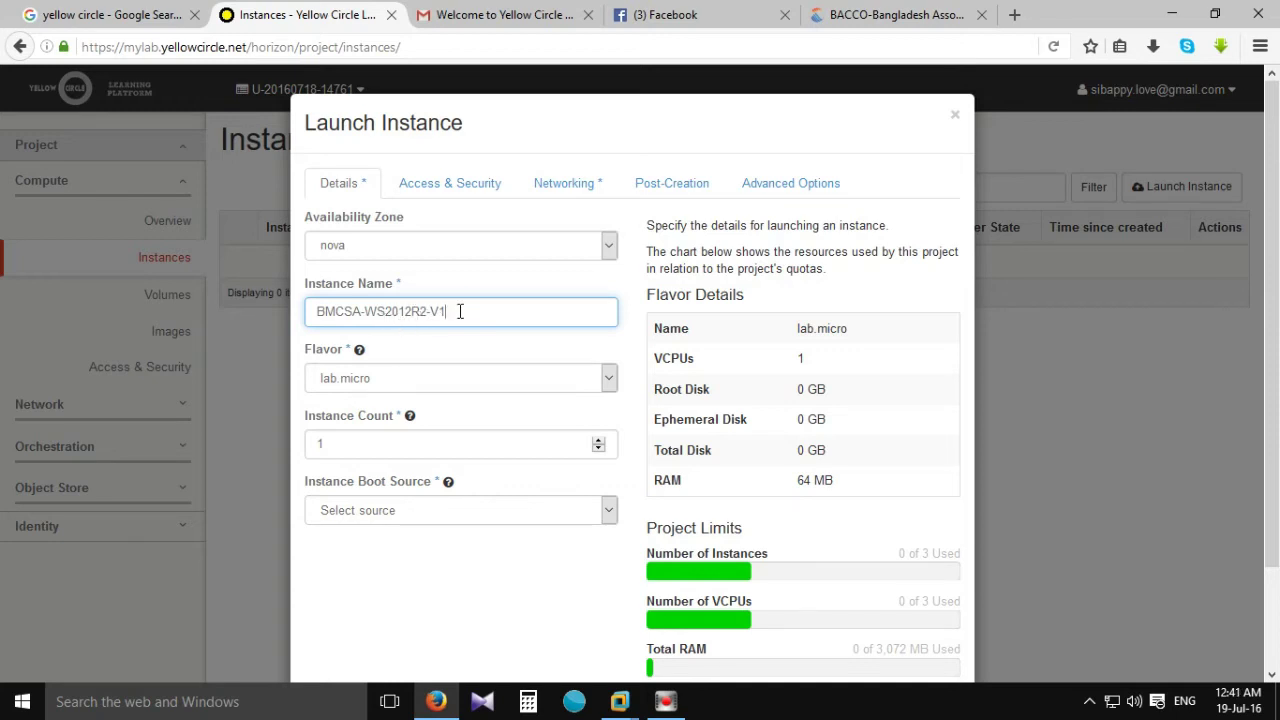
pyautogui.scroll(-2, 466, 256)
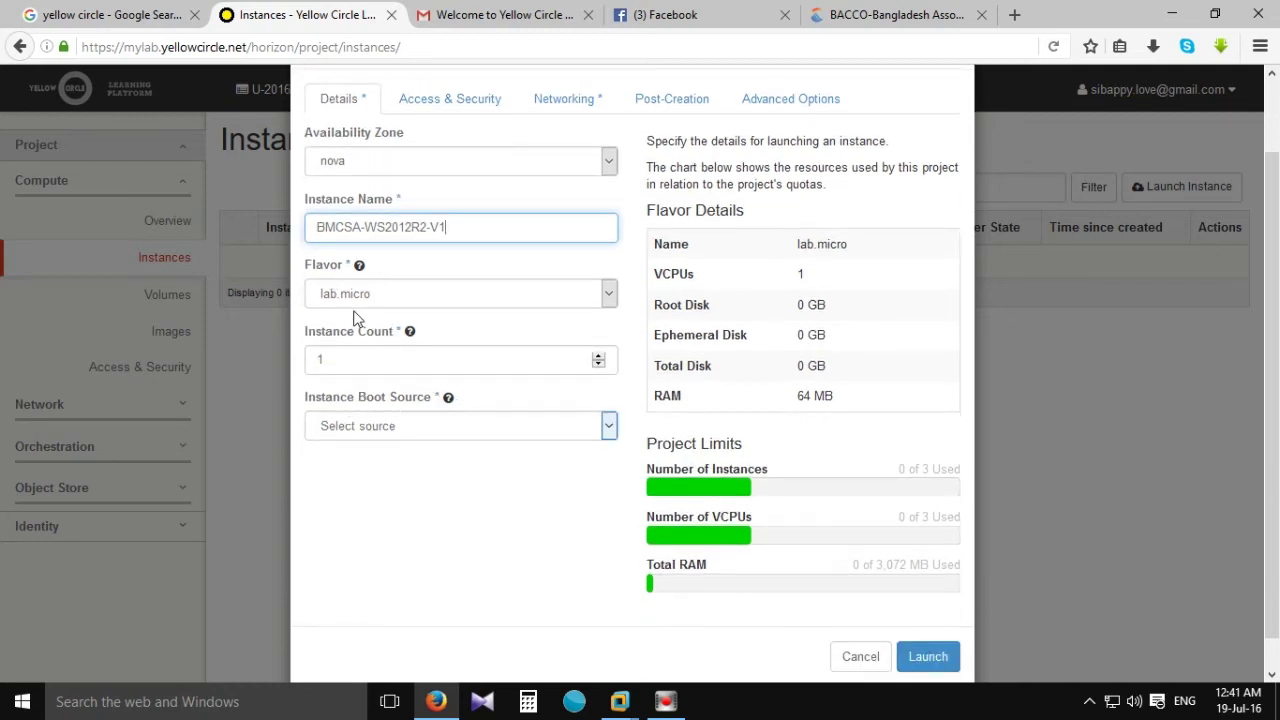
pyautogui.scroll(-1, 365, 370)
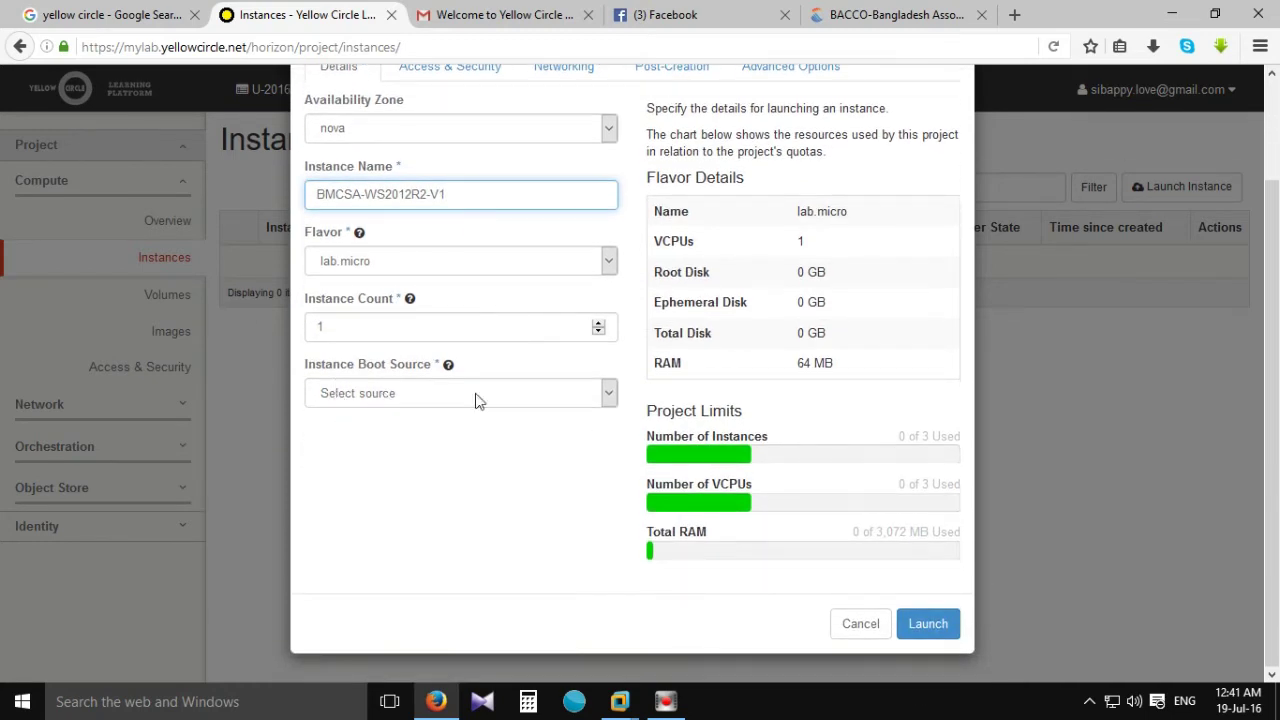
pyautogui.click(609, 394)
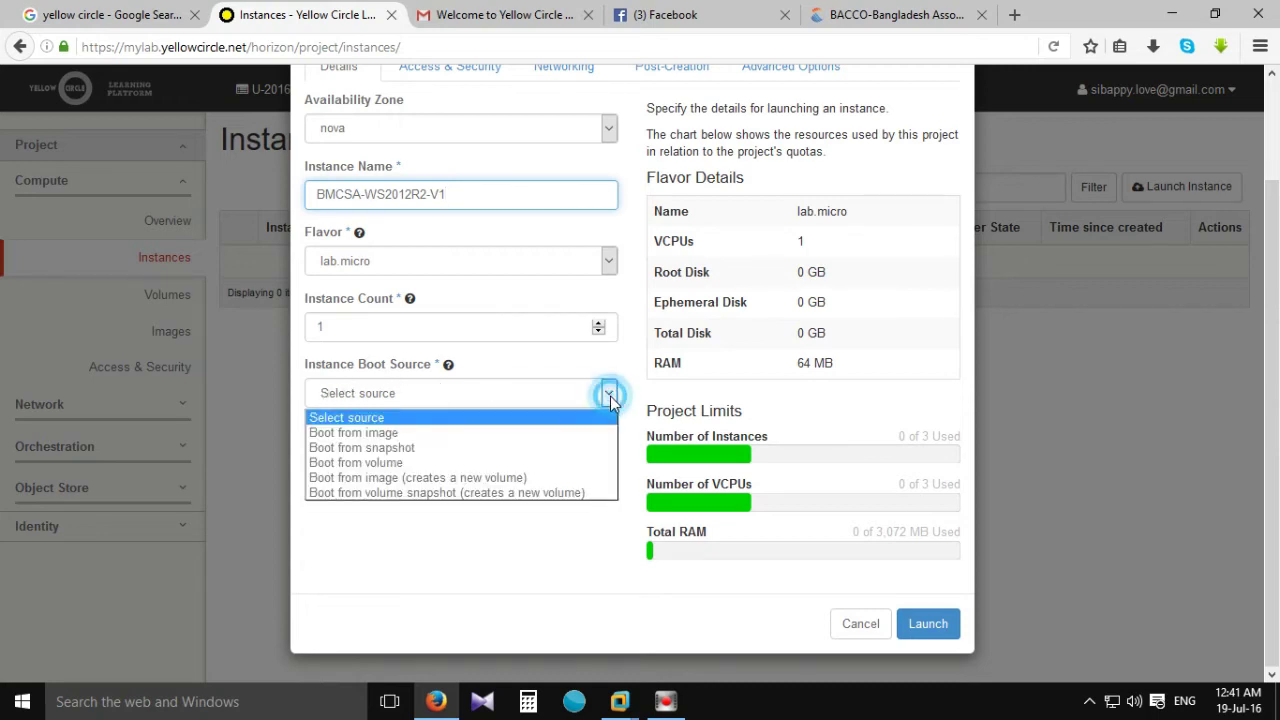
# Set the boot source to Boot from image and pick the windows-server-2012r2-standard image.
pyautogui.click(393, 434)
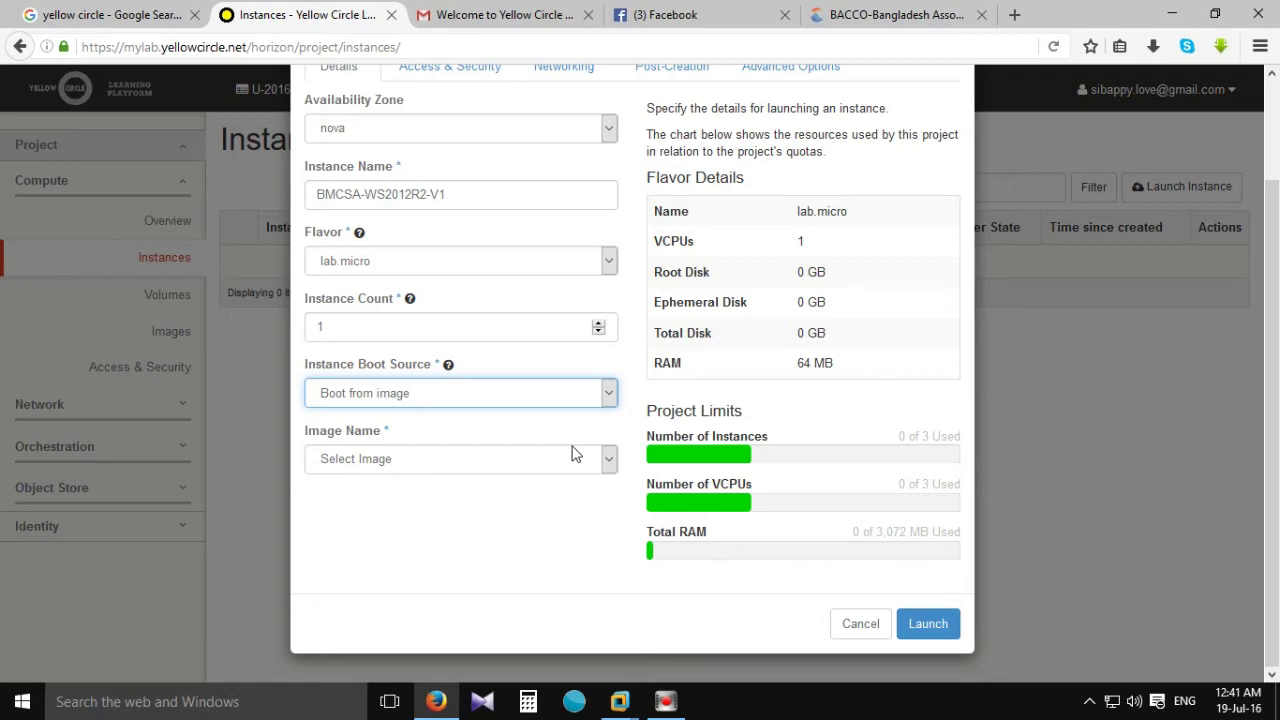
pyautogui.click(609, 459)
pyautogui.scroll(-5, 461, 350)
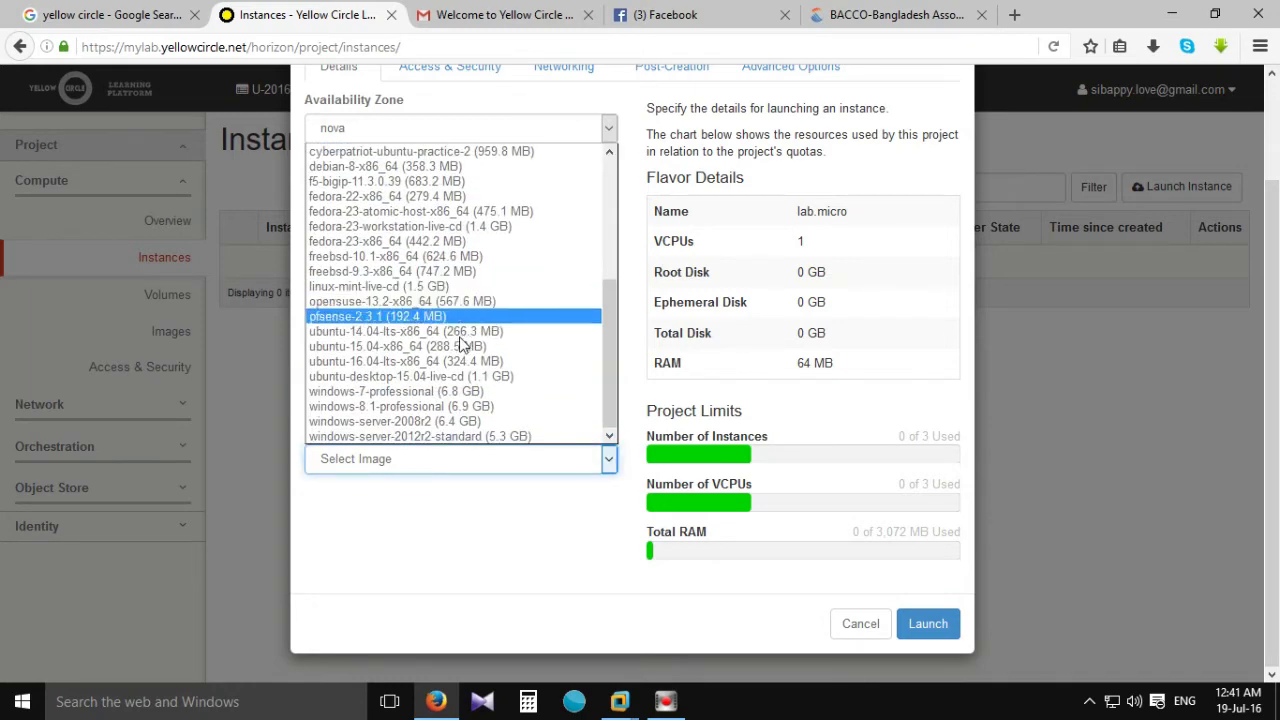
pyautogui.scroll(2, 461, 345)
pyautogui.scroll(-3, 465, 320)
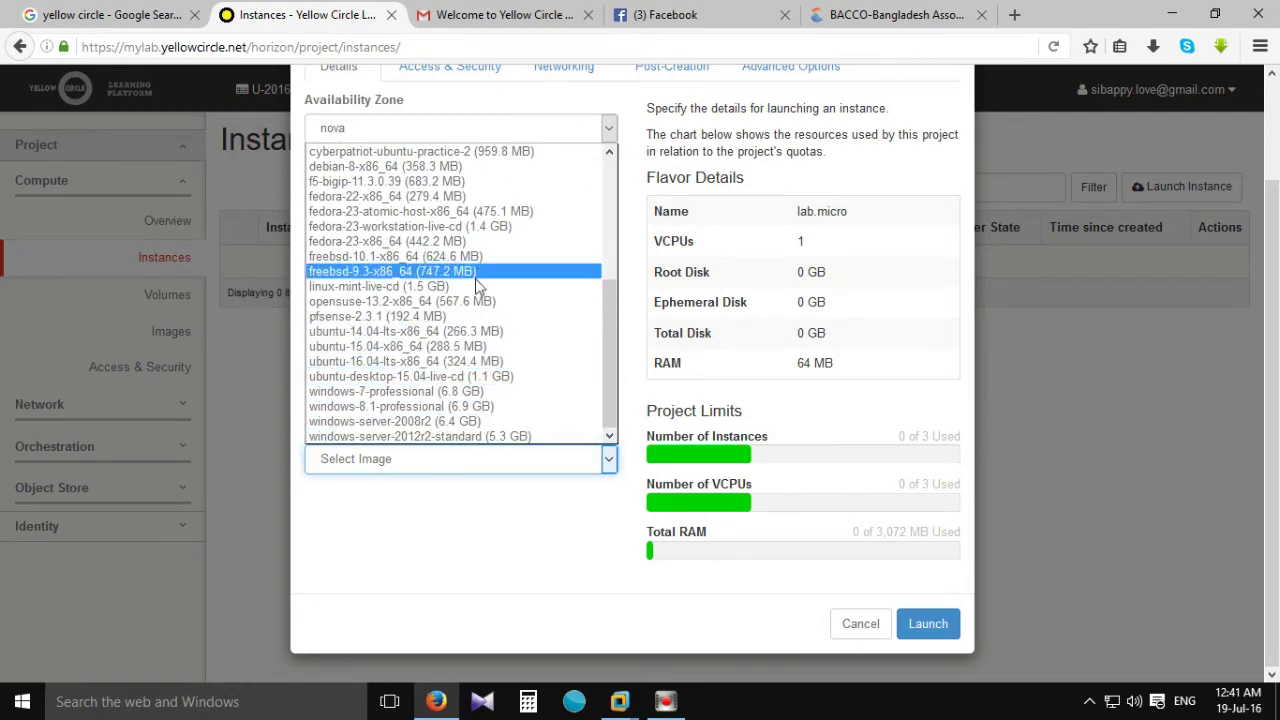
pyautogui.scroll(3, 473, 285)
pyautogui.scroll(3, 465, 285)
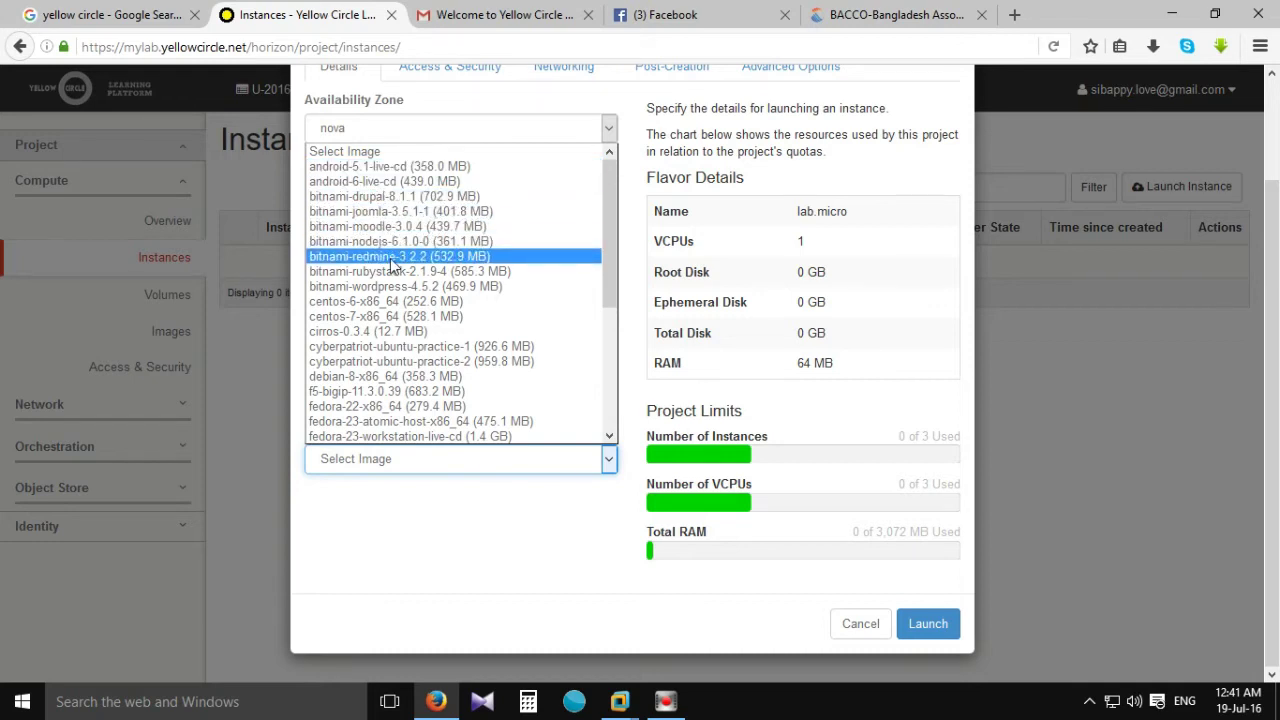
pyautogui.scroll(-5, 405, 240)
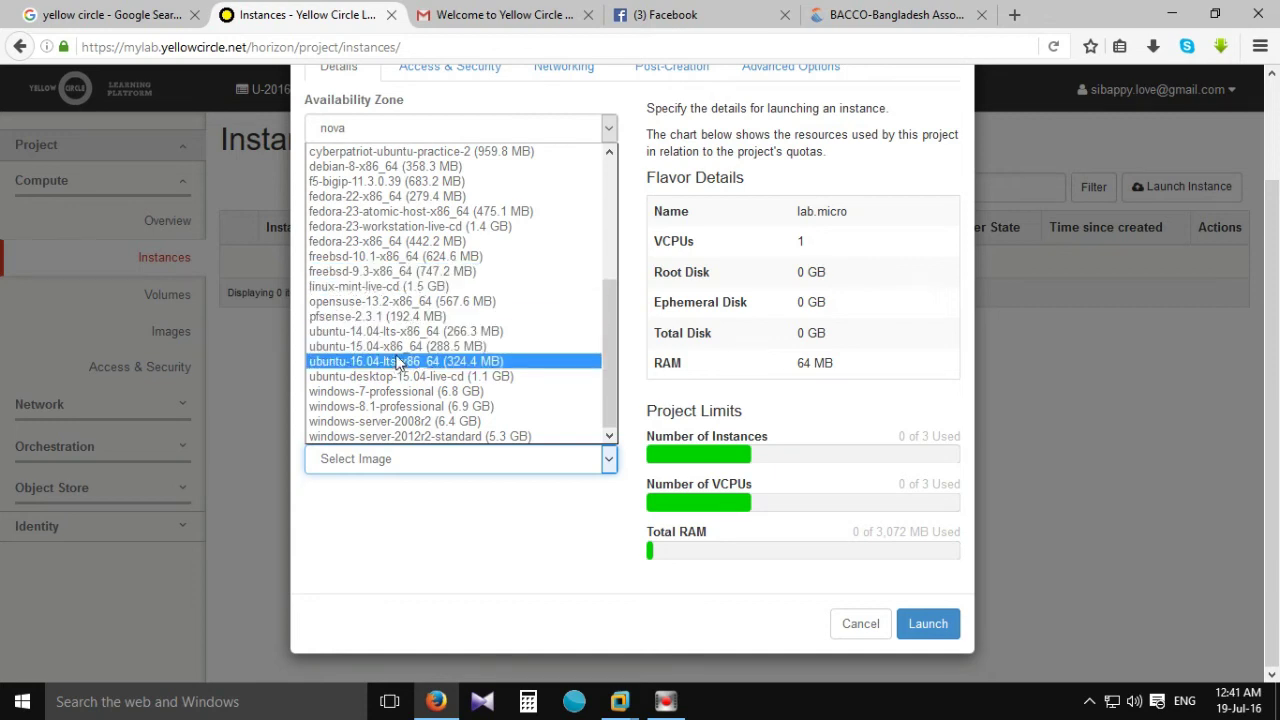
pyautogui.click(387, 437)
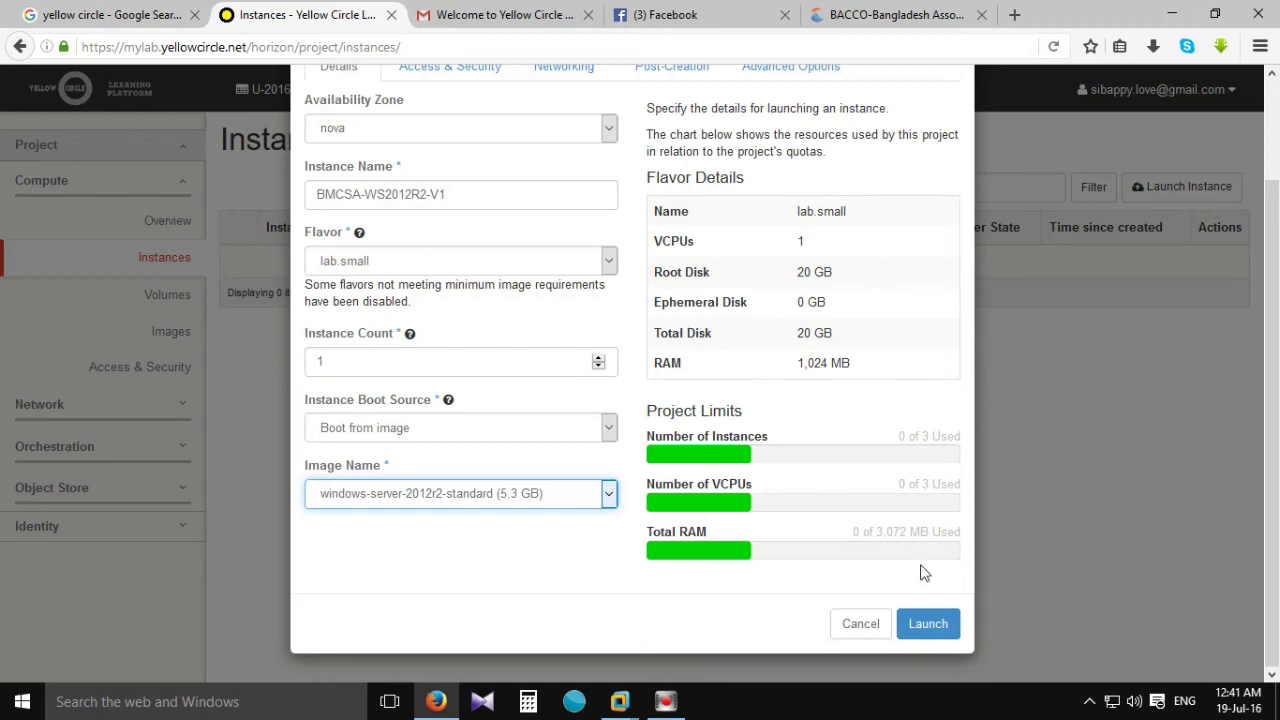
# Launch BMCSA-WS2012R2-V1 and review the project overview showing 1 of 3 instances used.
pyautogui.click(927, 624)
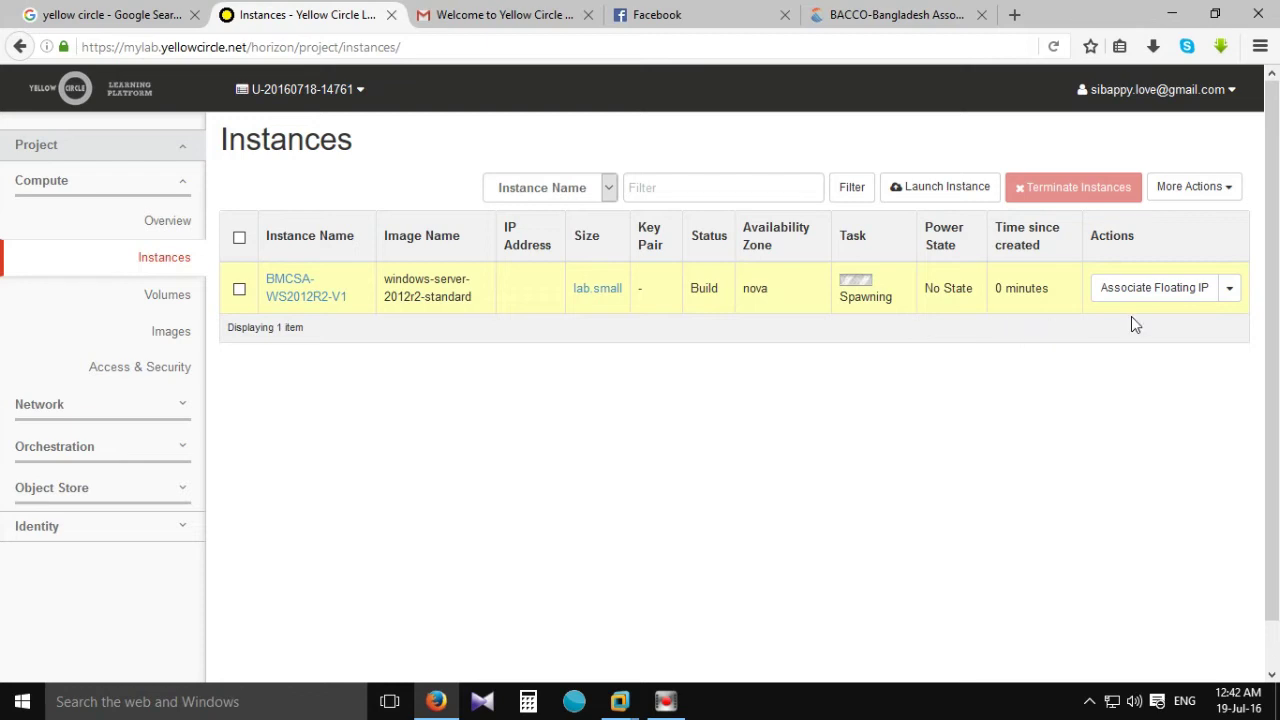
pyautogui.click(182, 224)
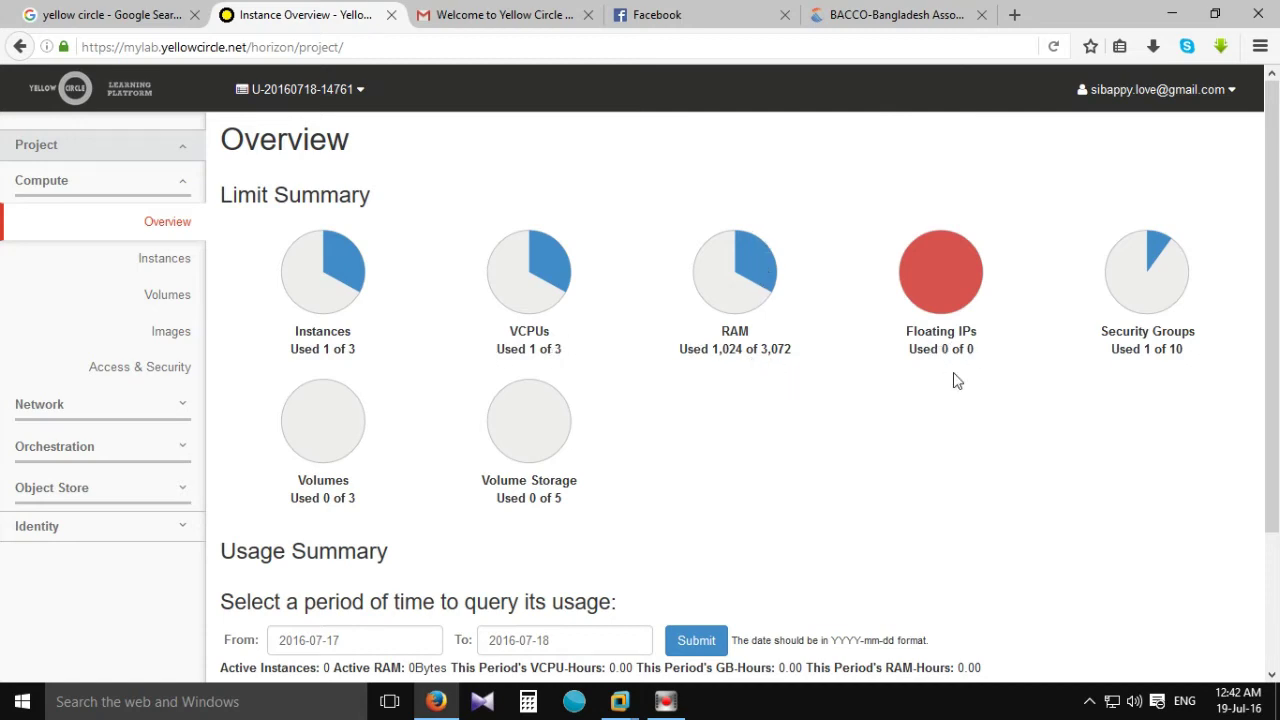
pyautogui.scroll(-2, 600, 414)
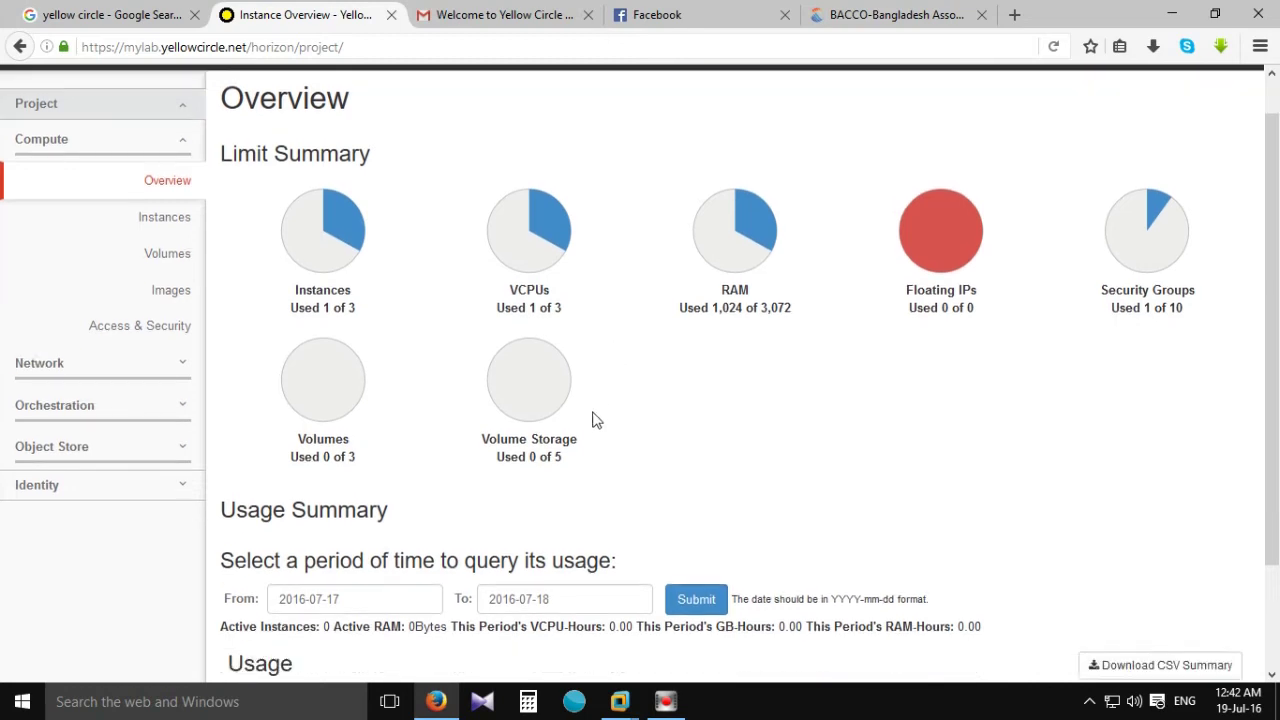
pyautogui.scroll(-1, 690, 408)
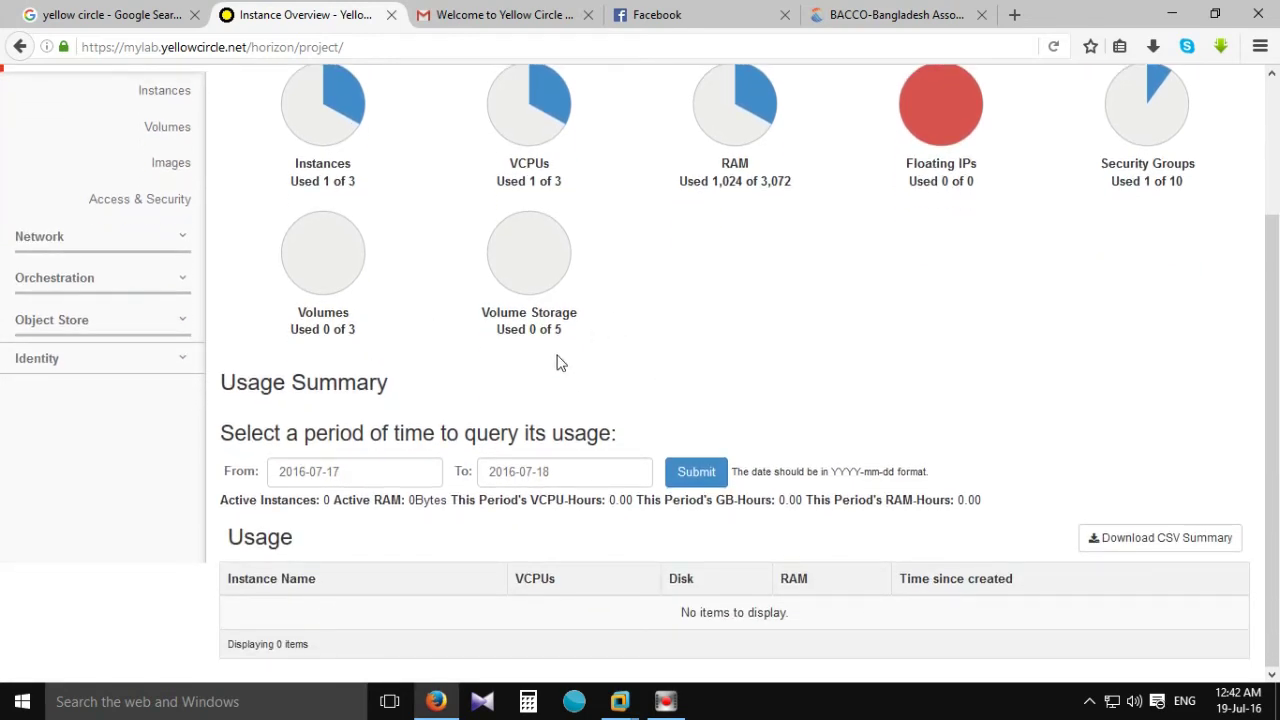
pyautogui.scroll(3, 345, 437)
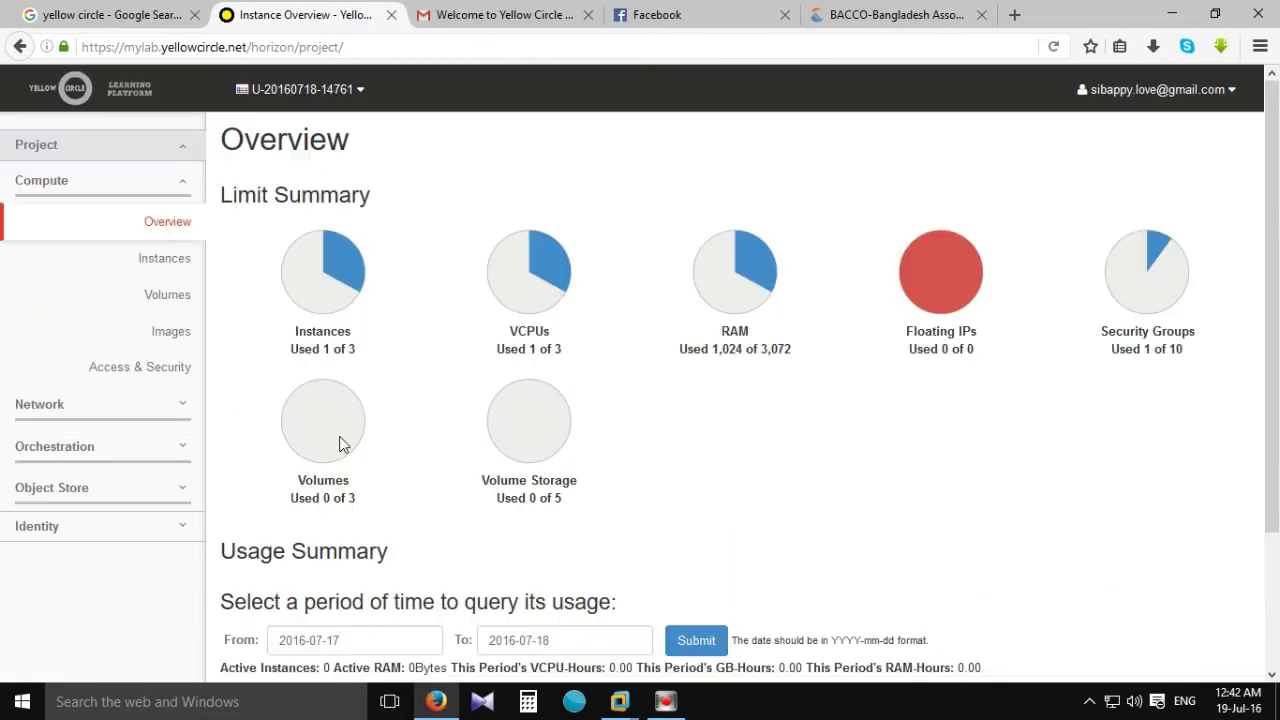
pyautogui.click(165, 258)
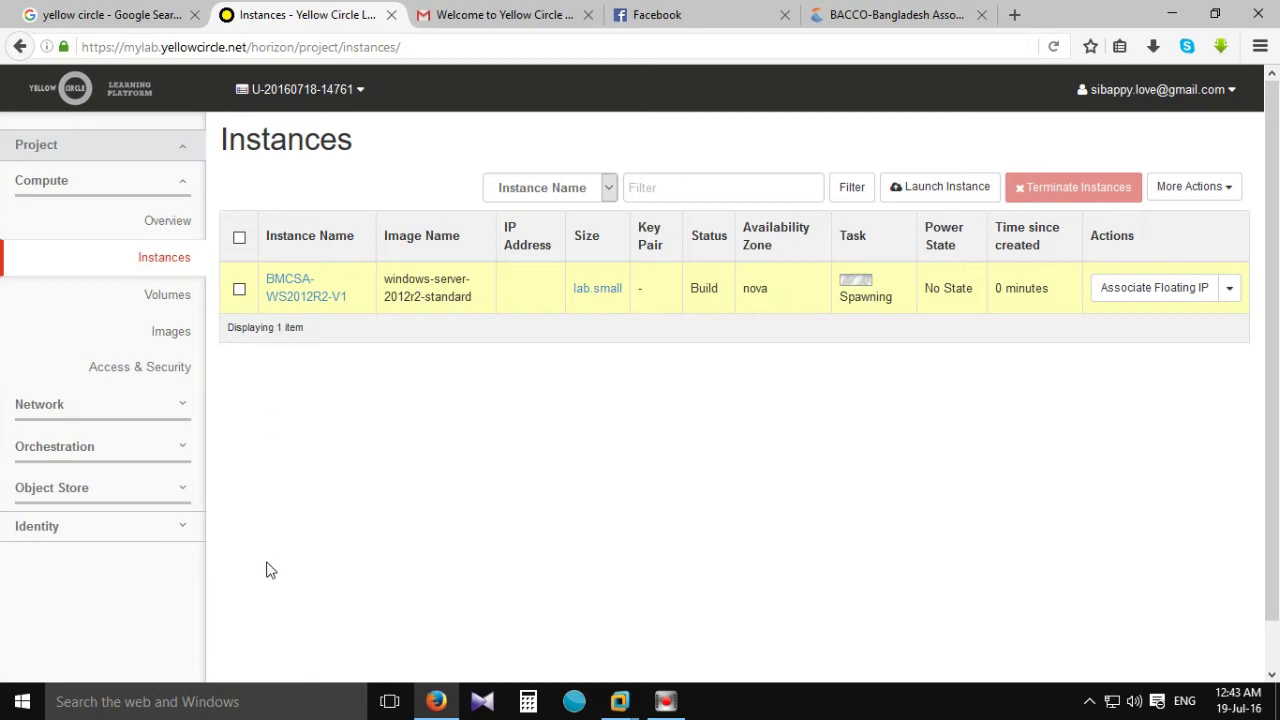
# Open the BMCSA-WS2012R2-V1 details page showing IP 172.16.0.7 on vnetw, 1GB RAM, 20GB disk.
pyautogui.click(287, 300)
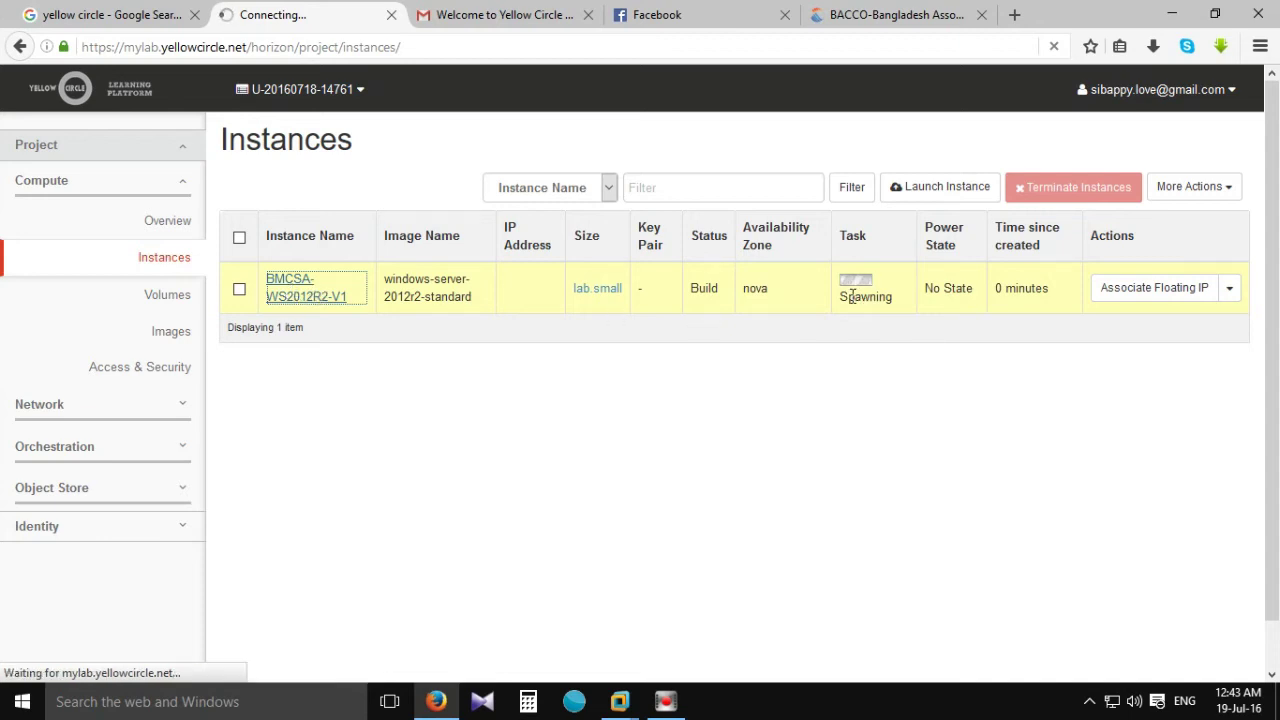
pyautogui.scroll(-3, 503, 372)
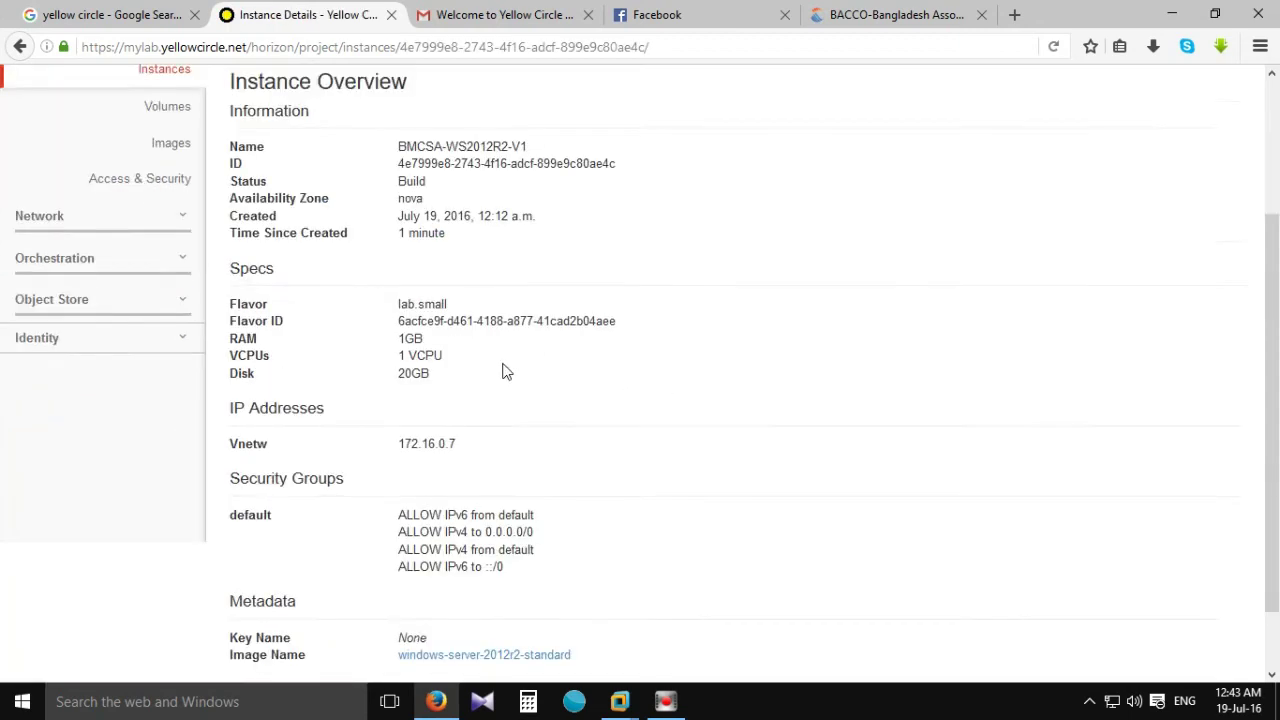
# Switch the BMCSA-WS2012R2-V1 details page to its Console tab.
pyautogui.scroll(3, 640, 420)
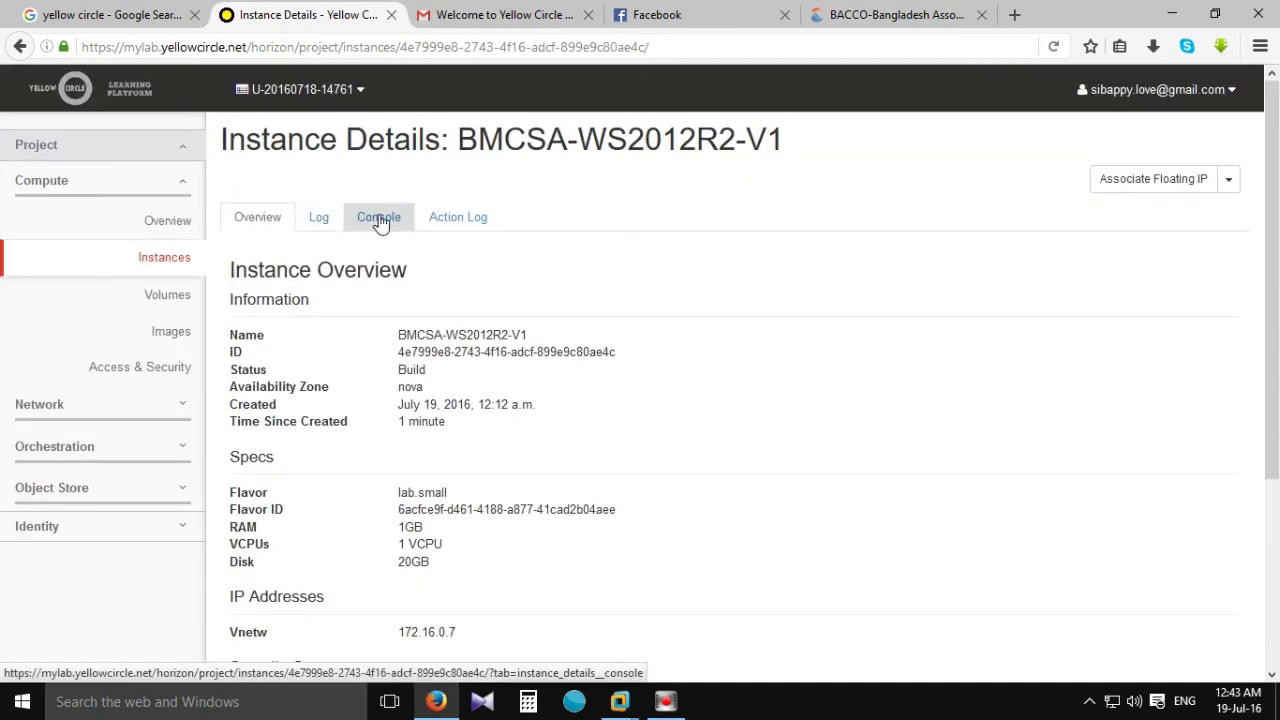
pyautogui.scroll(-1, 491, 149)
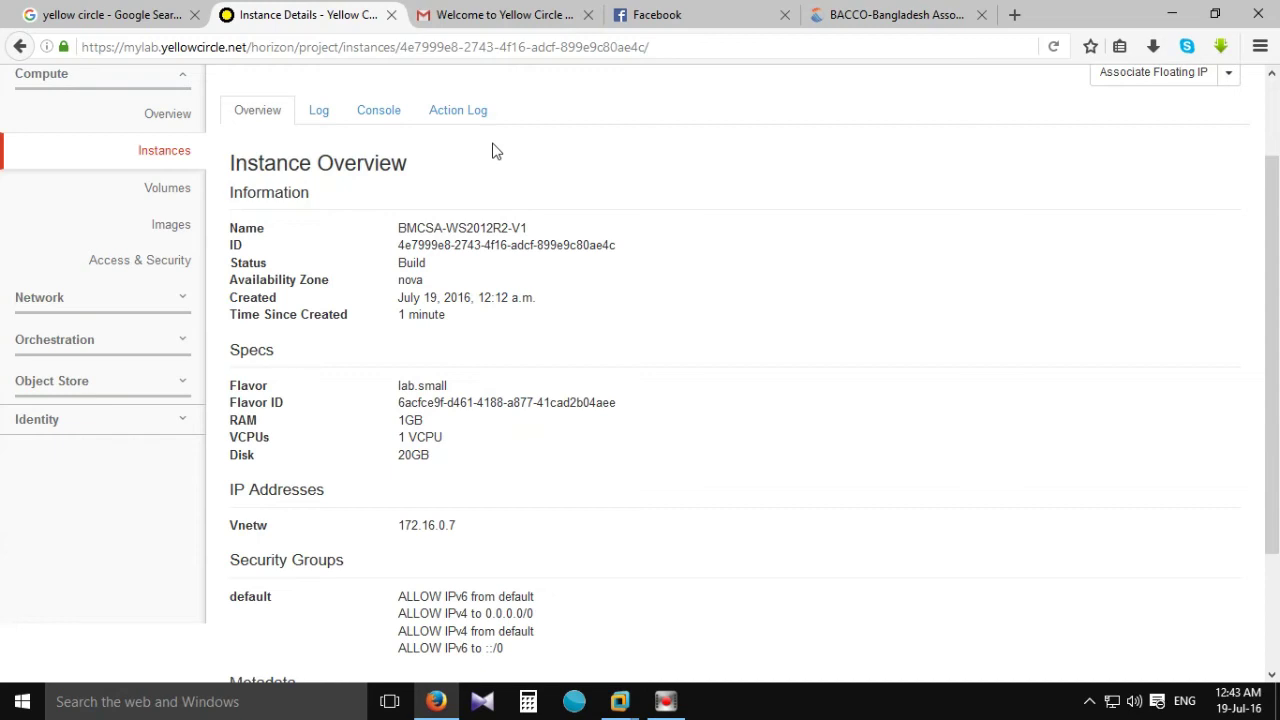
pyautogui.scroll(1, 472, 138)
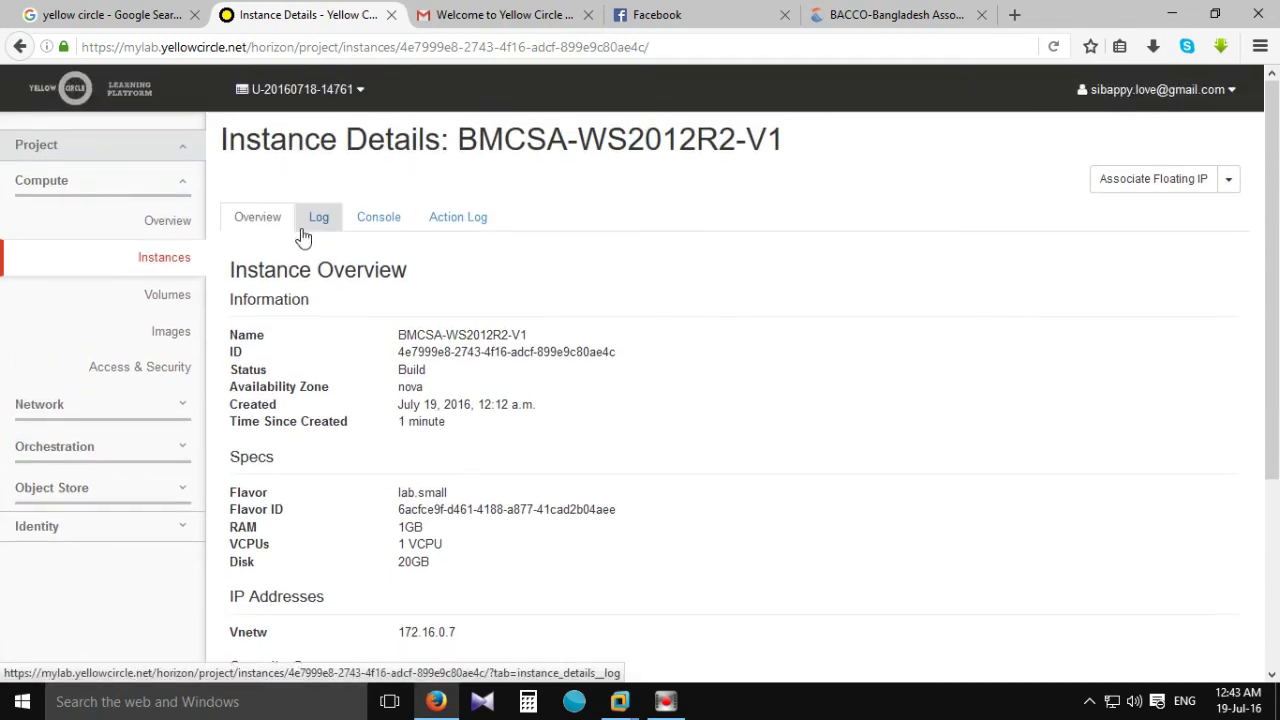
pyautogui.scroll(-3, 497, 337)
pyautogui.scroll(3, 480, 360)
pyautogui.click(388, 215)
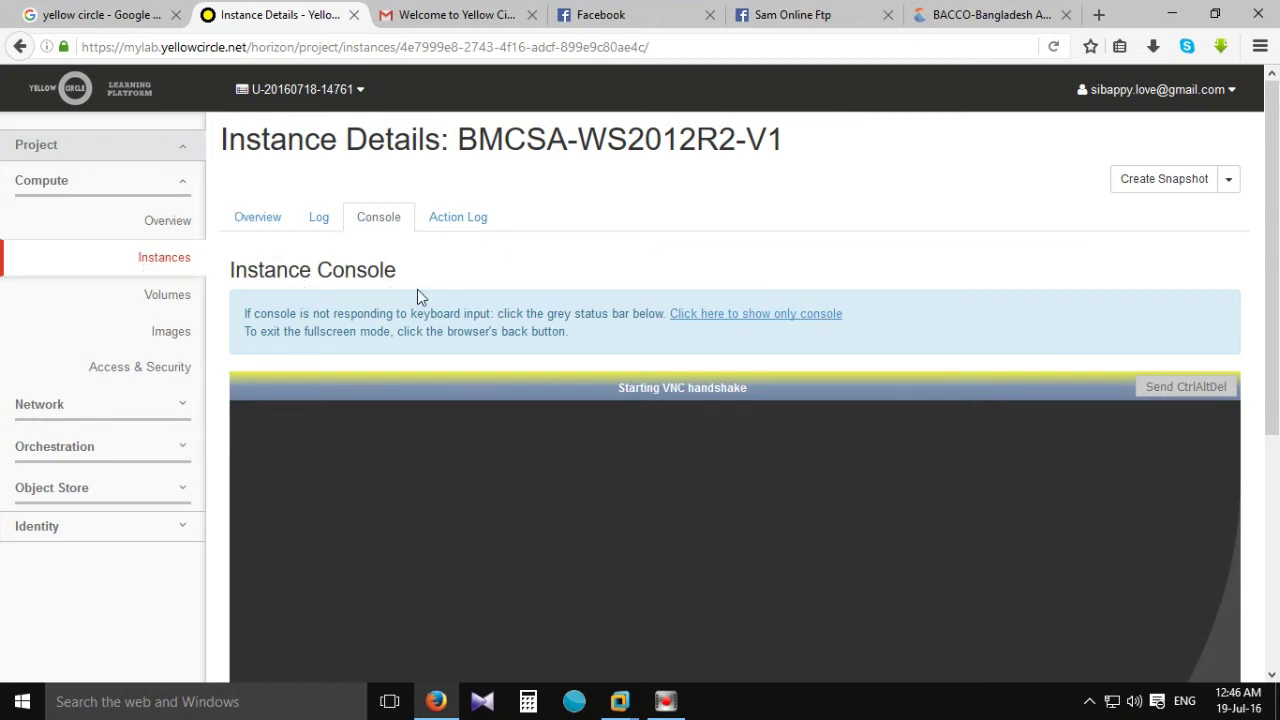
# Scroll the Instances list to confirm BMCSA-WS2012R2-V1 is Active and Running at 172.16.0.7.
pyautogui.scroll(-5, 417, 293)
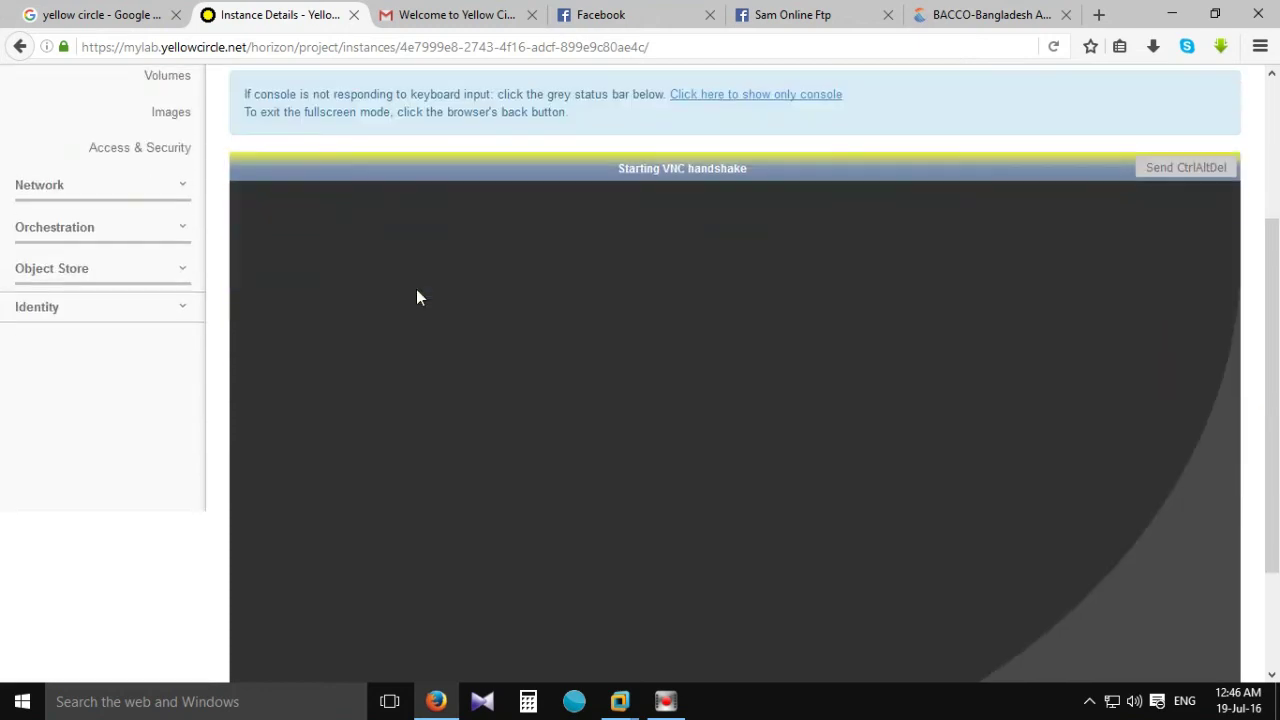
pyautogui.scroll(5, 415, 293)
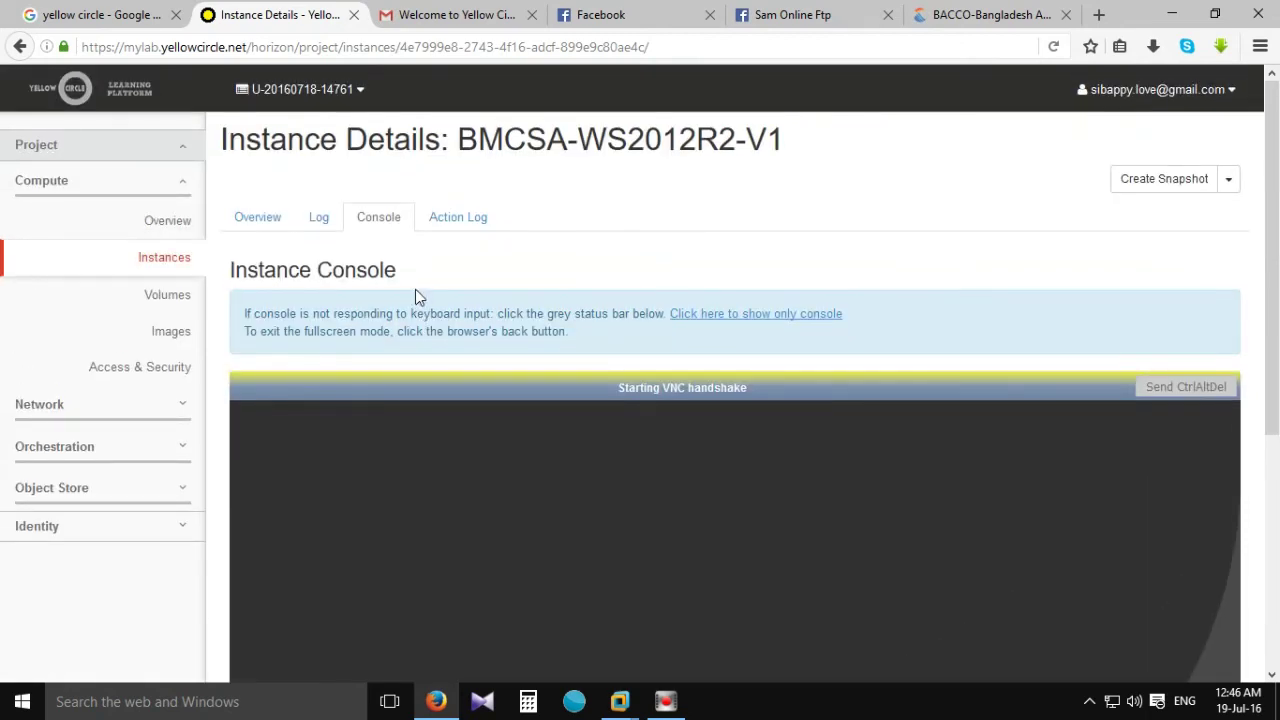
pyautogui.scroll(-2, 415, 293)
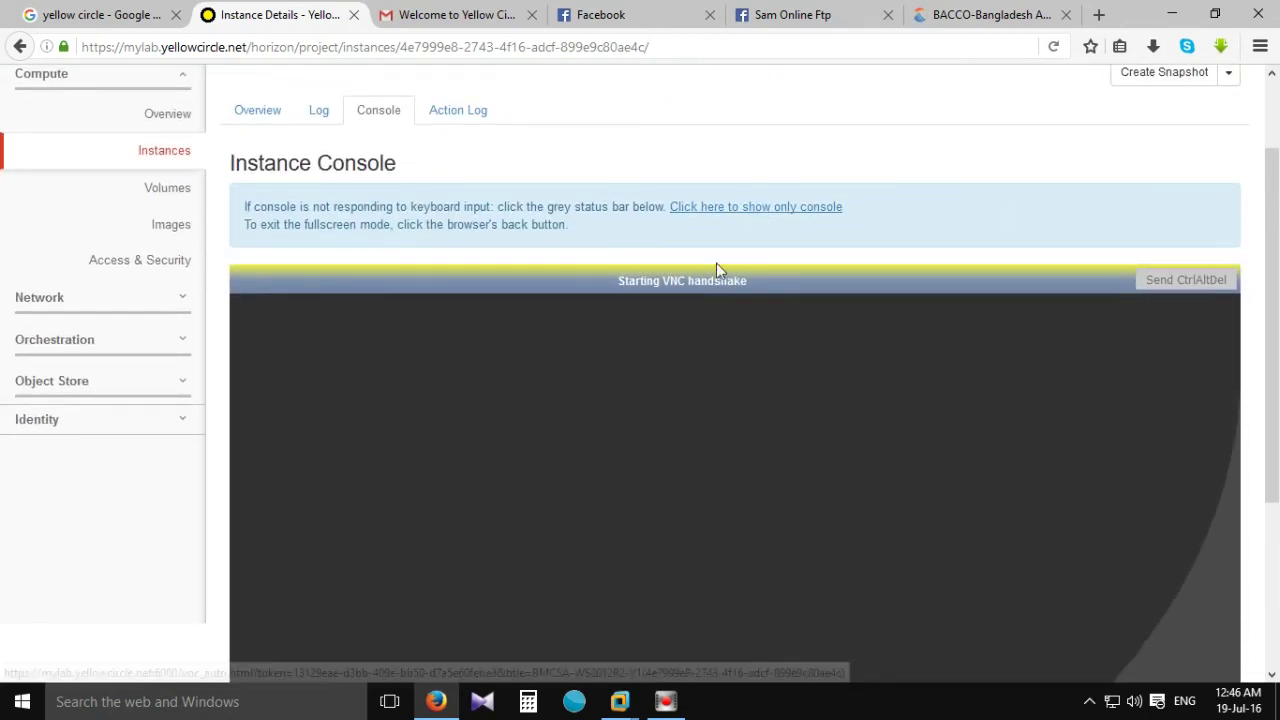
pyautogui.scroll(-5, 676, 291)
pyautogui.scroll(7, 788, 328)
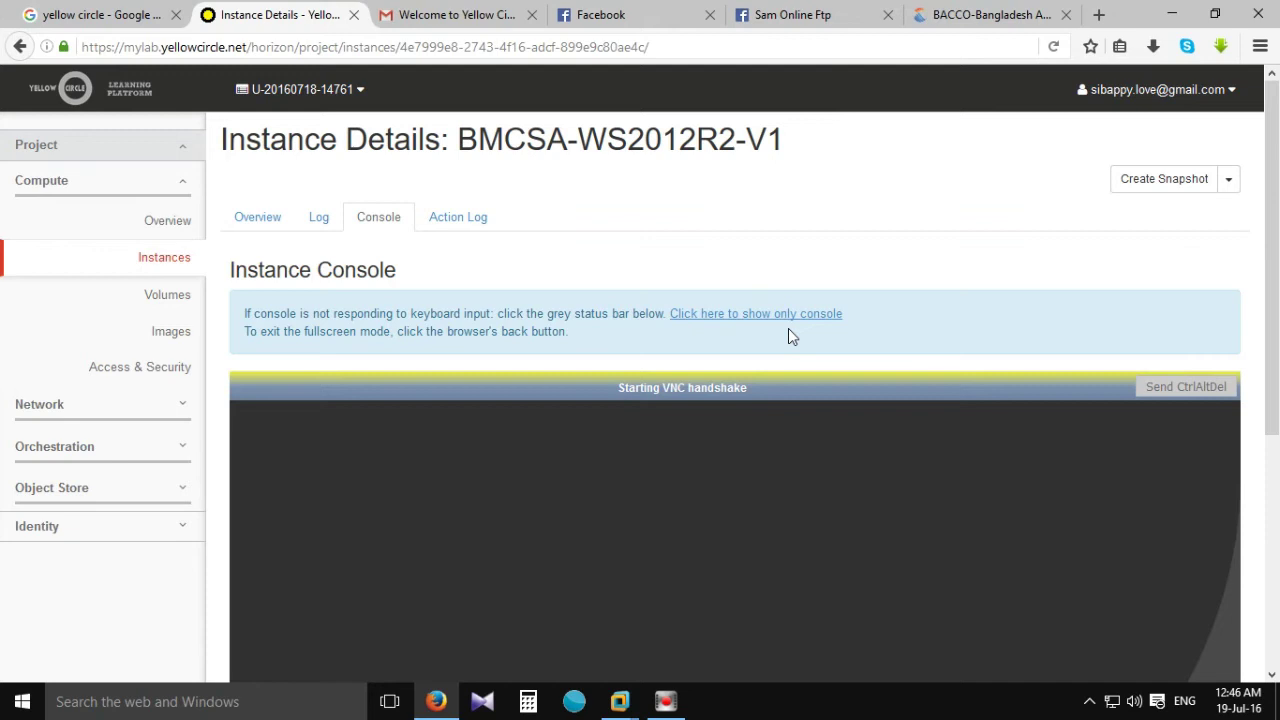
pyautogui.scroll(-2, 598, 355)
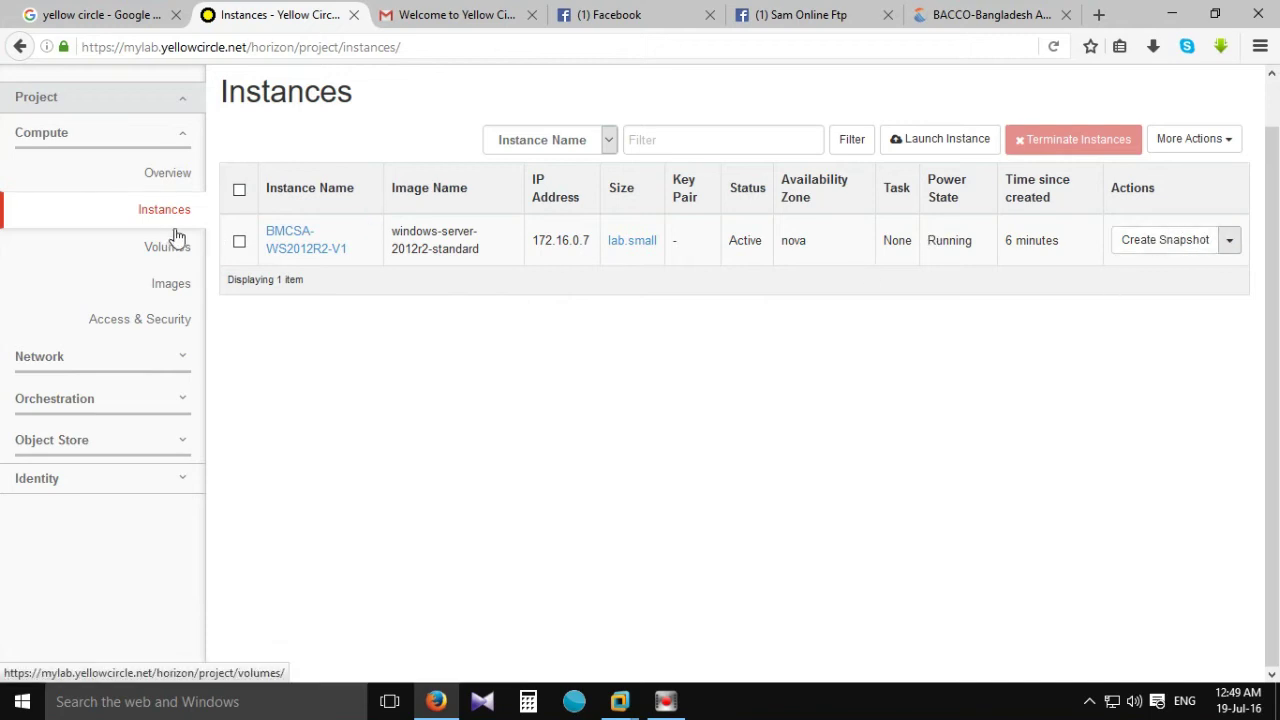
# Hard reboot BMCSA-WS2012R2-V1, then reopen its instance details page.
pyautogui.click(1228, 240)
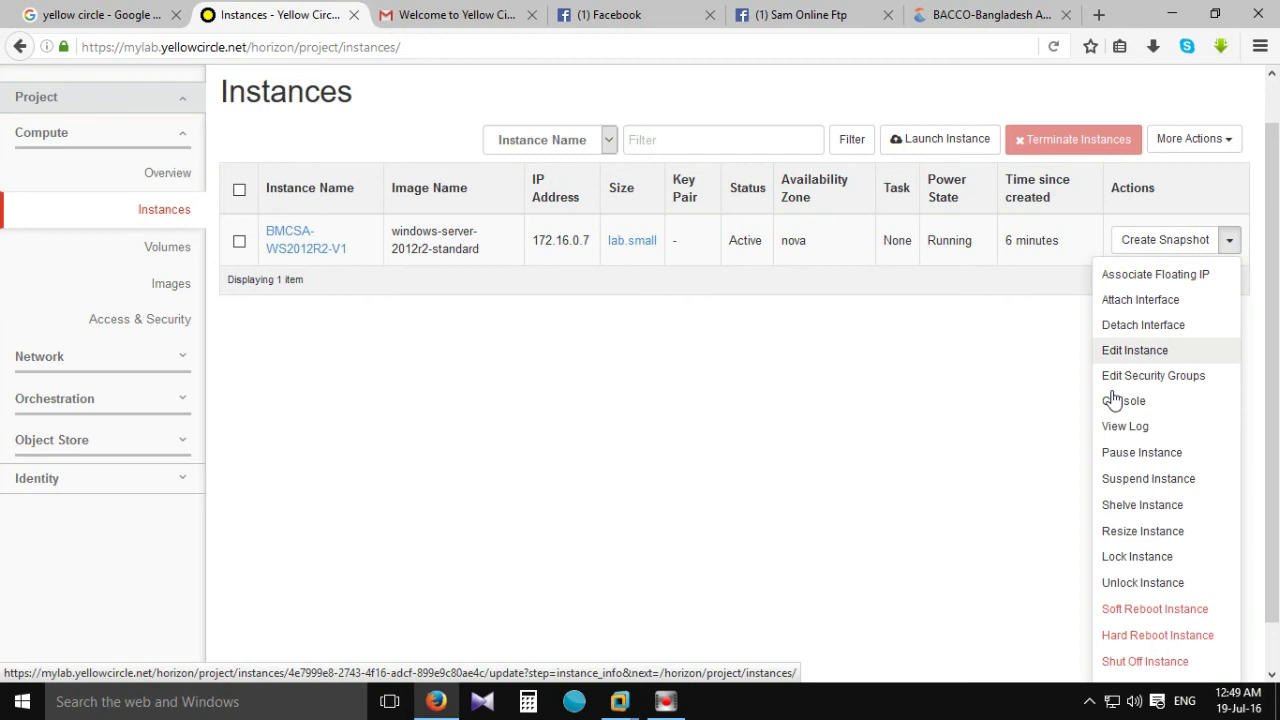
pyautogui.scroll(-1, 1222, 537)
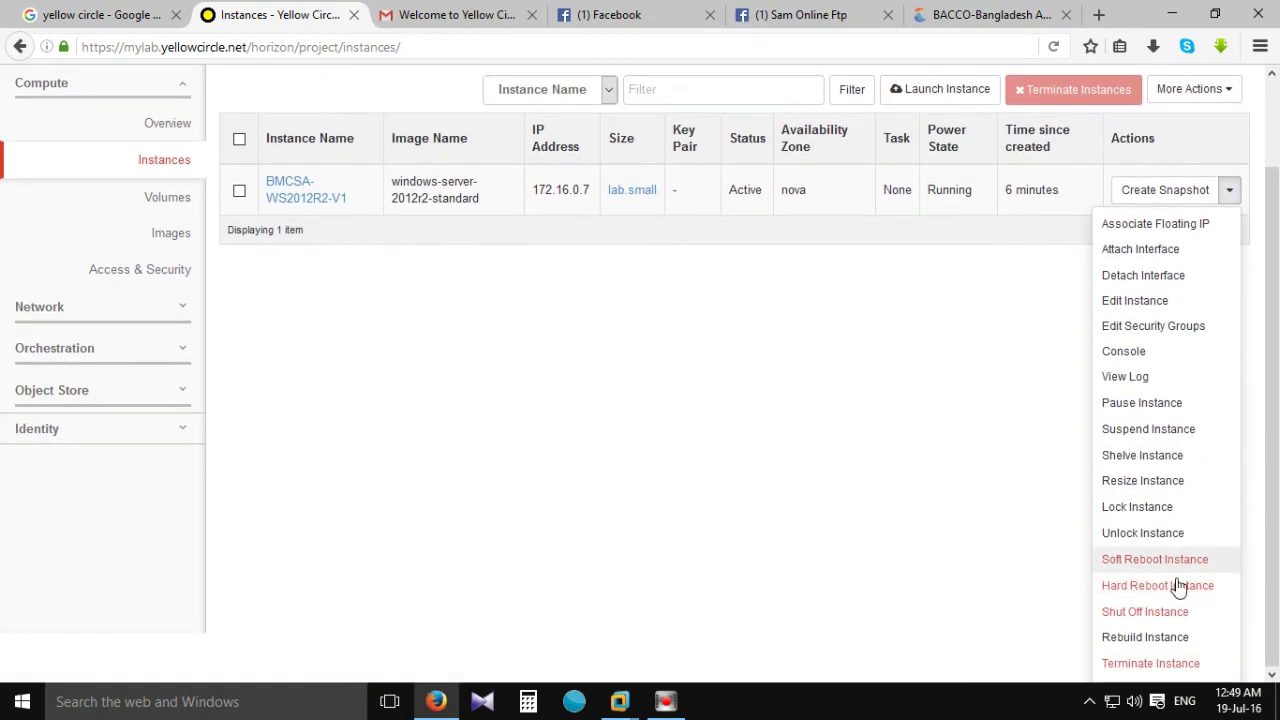
pyautogui.click(1155, 591)
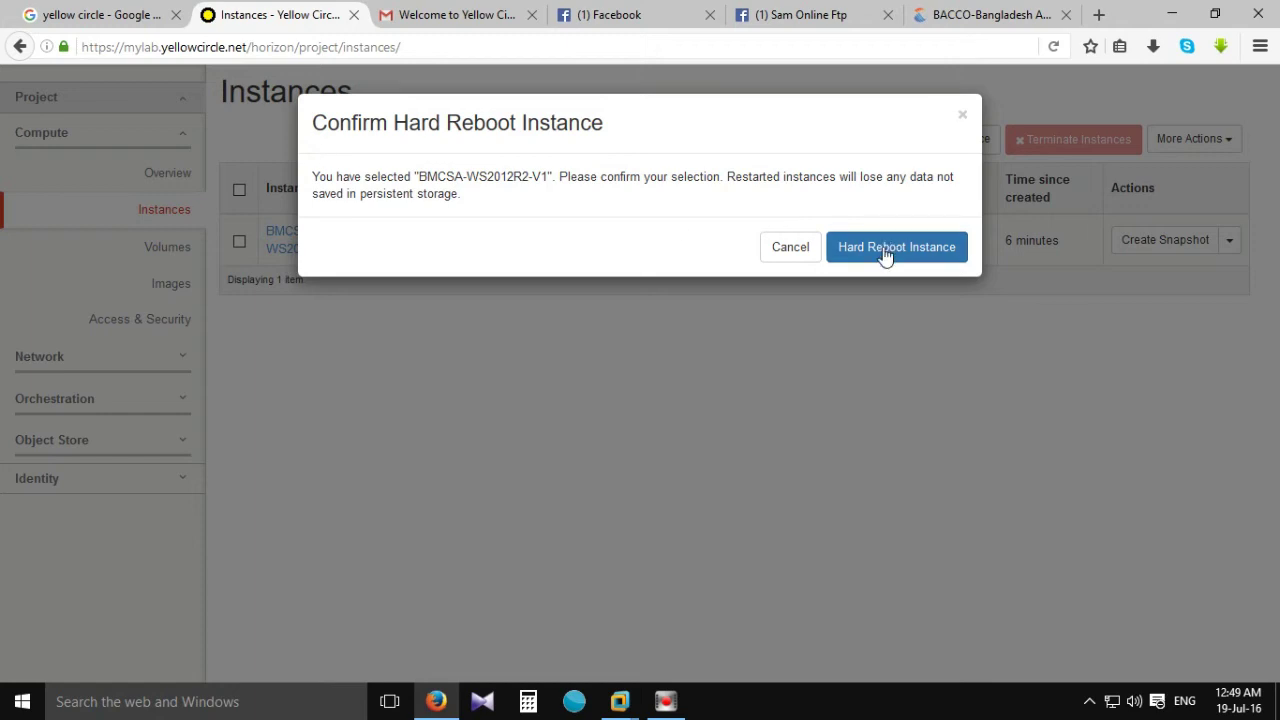
pyautogui.click(887, 252)
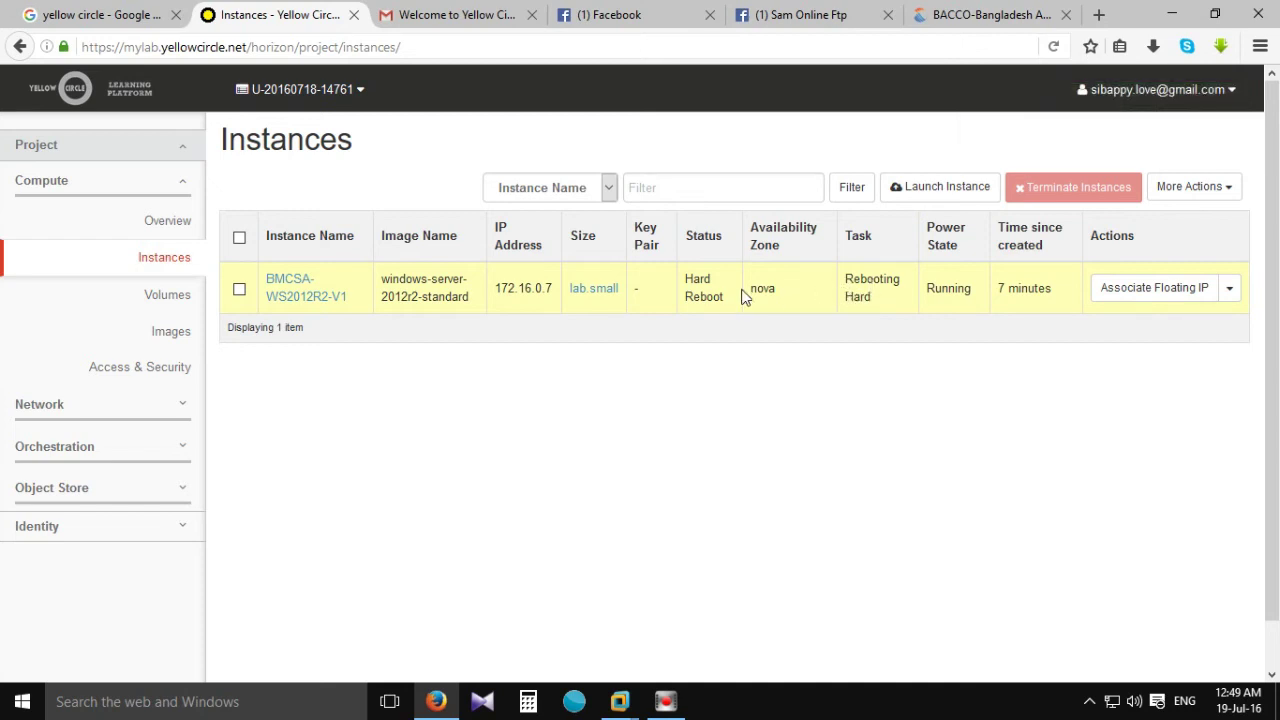
pyautogui.click(288, 290)
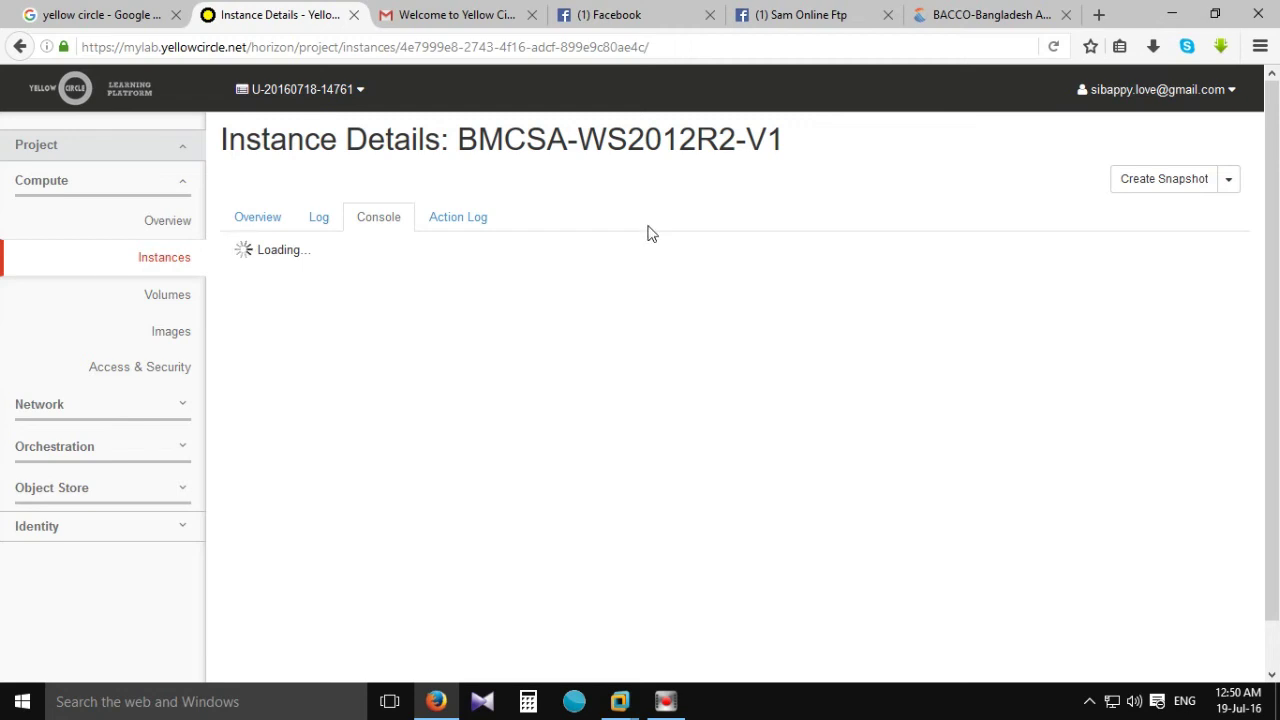
# Scroll to the BMCSA-WS2012R2-V1 noVNC console, which shows the Windows setup Settings page.
pyautogui.scroll(-1, 646, 231)
pyautogui.scroll(1, 647, 236)
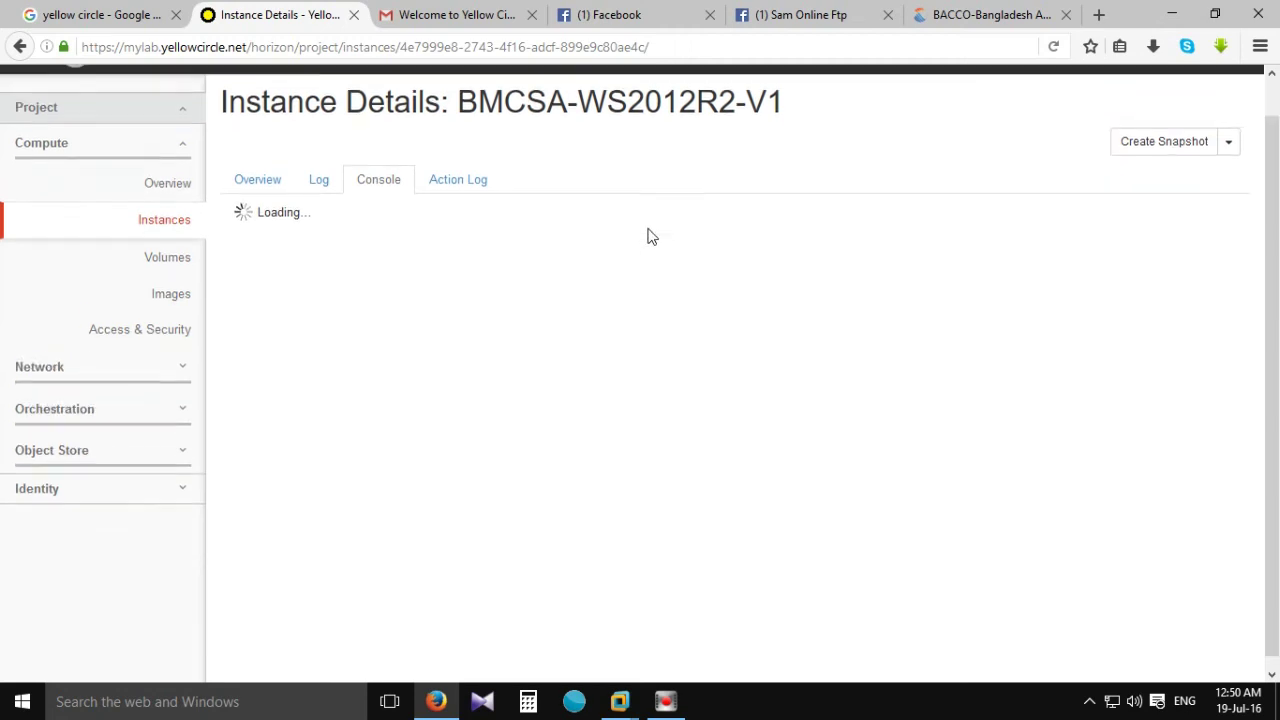
pyautogui.scroll(-2, 649, 234)
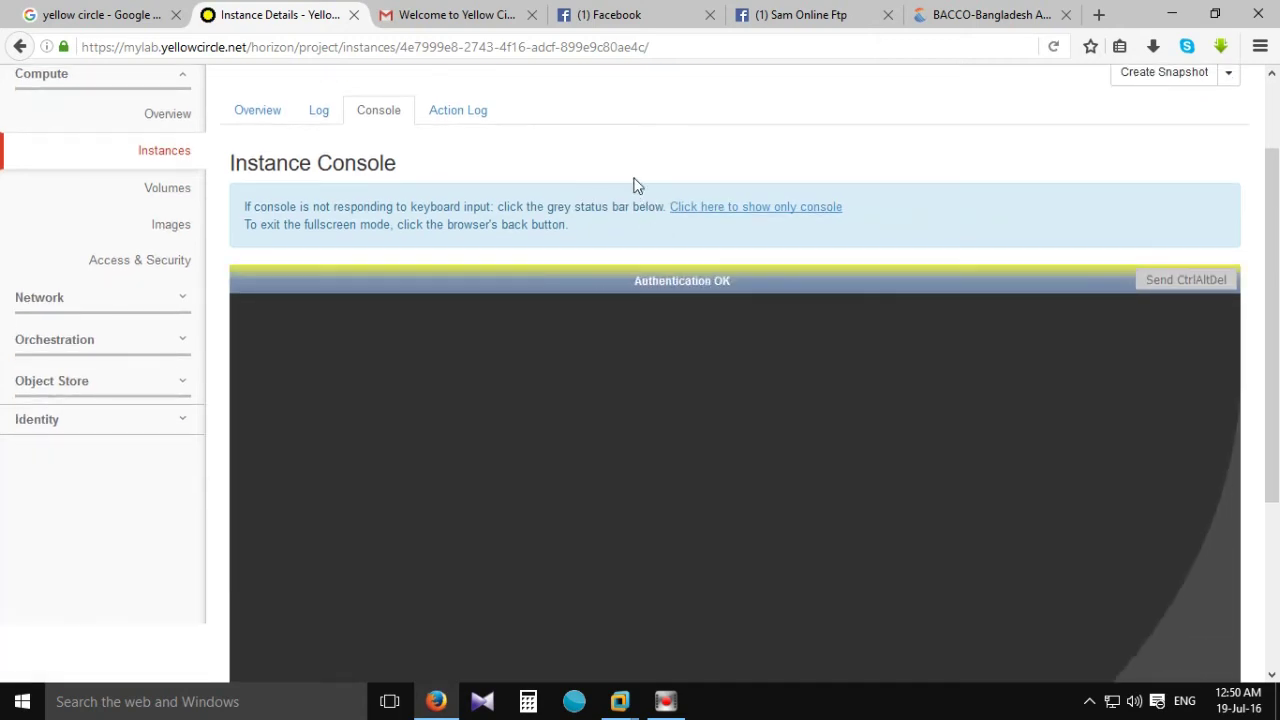
pyautogui.scroll(-4, 634, 186)
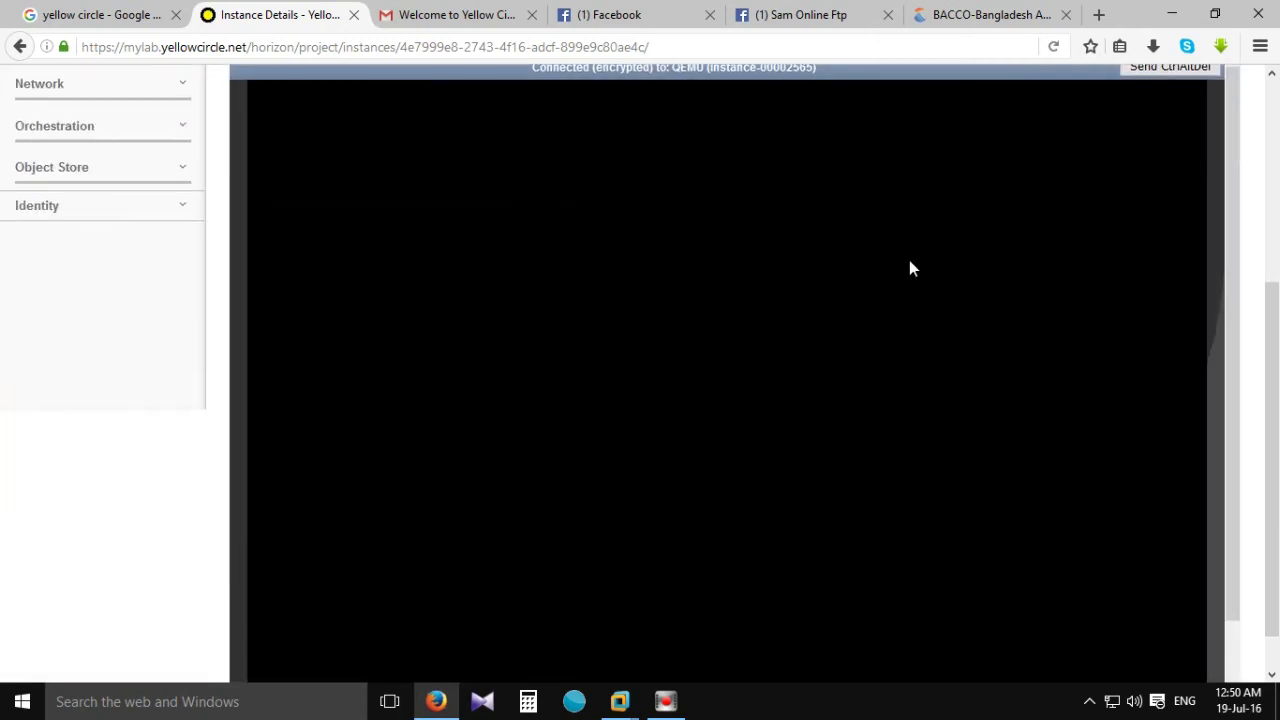
pyautogui.scroll(2, 794, 329)
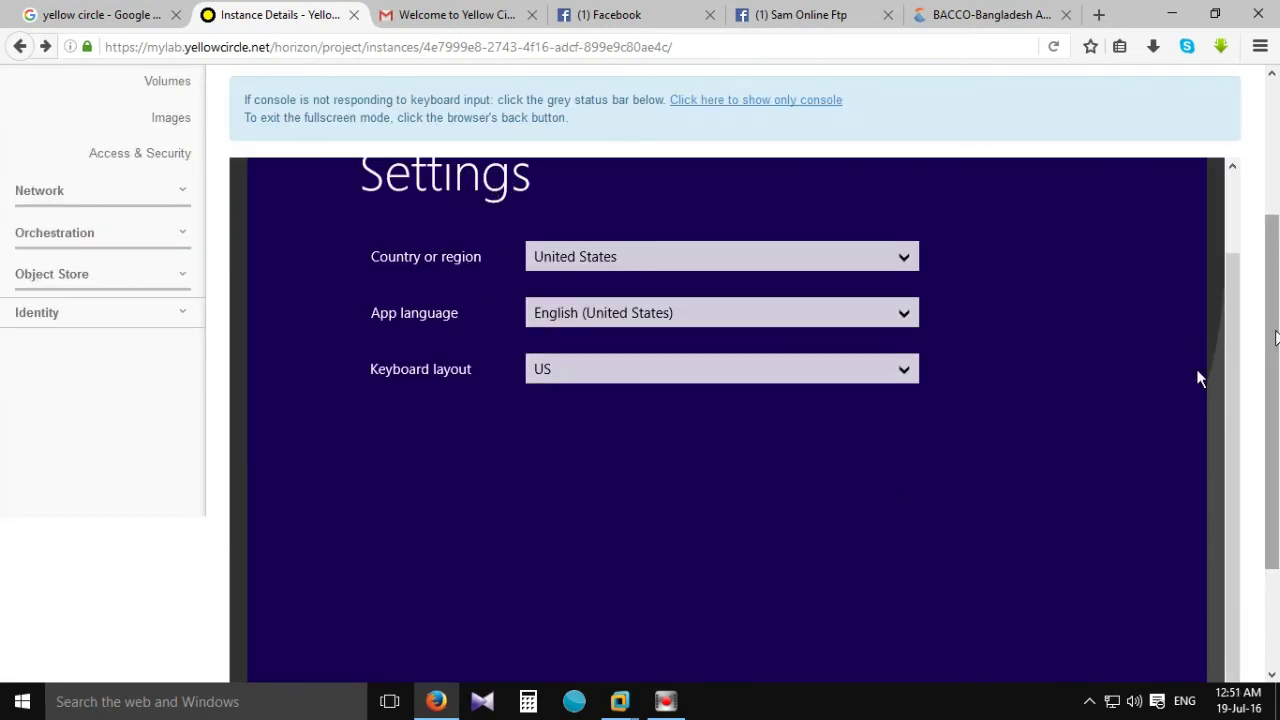
# Accept the default region, language and keyboard, skip the product key, and accept the license terms.
pyautogui.scroll(-3, 1205, 360)
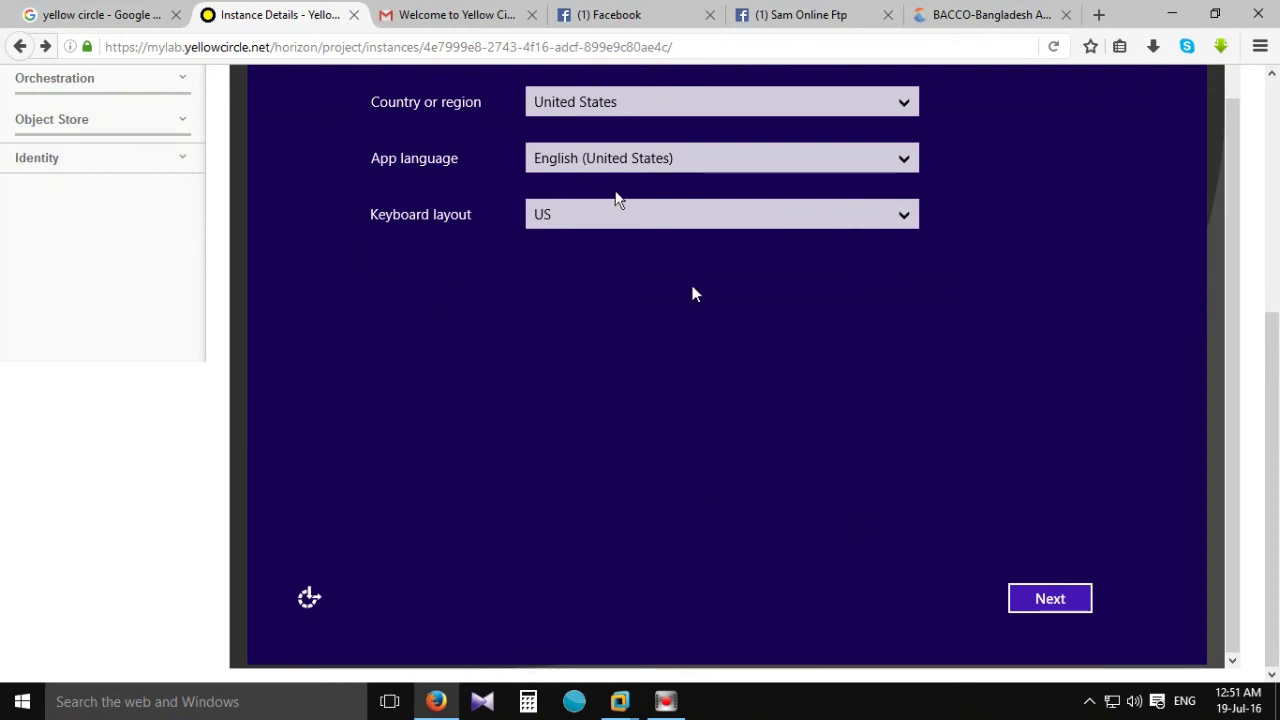
pyautogui.click(1032, 606)
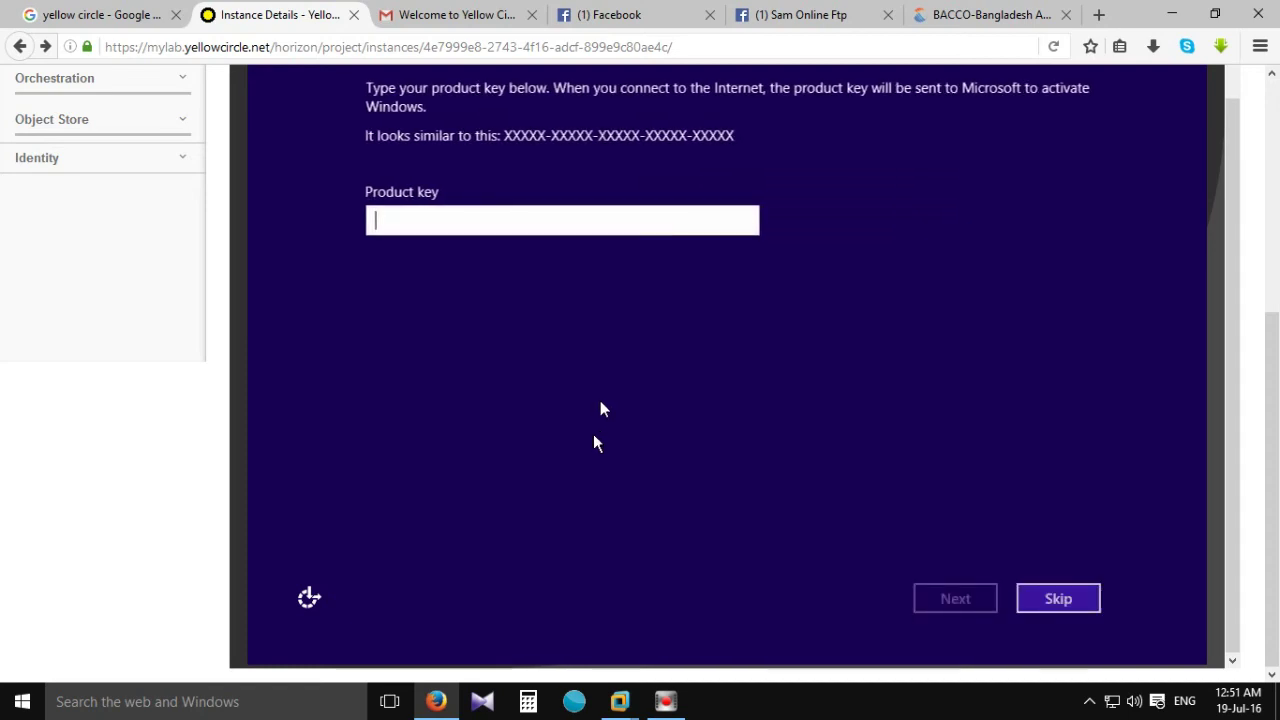
pyautogui.click(1036, 597)
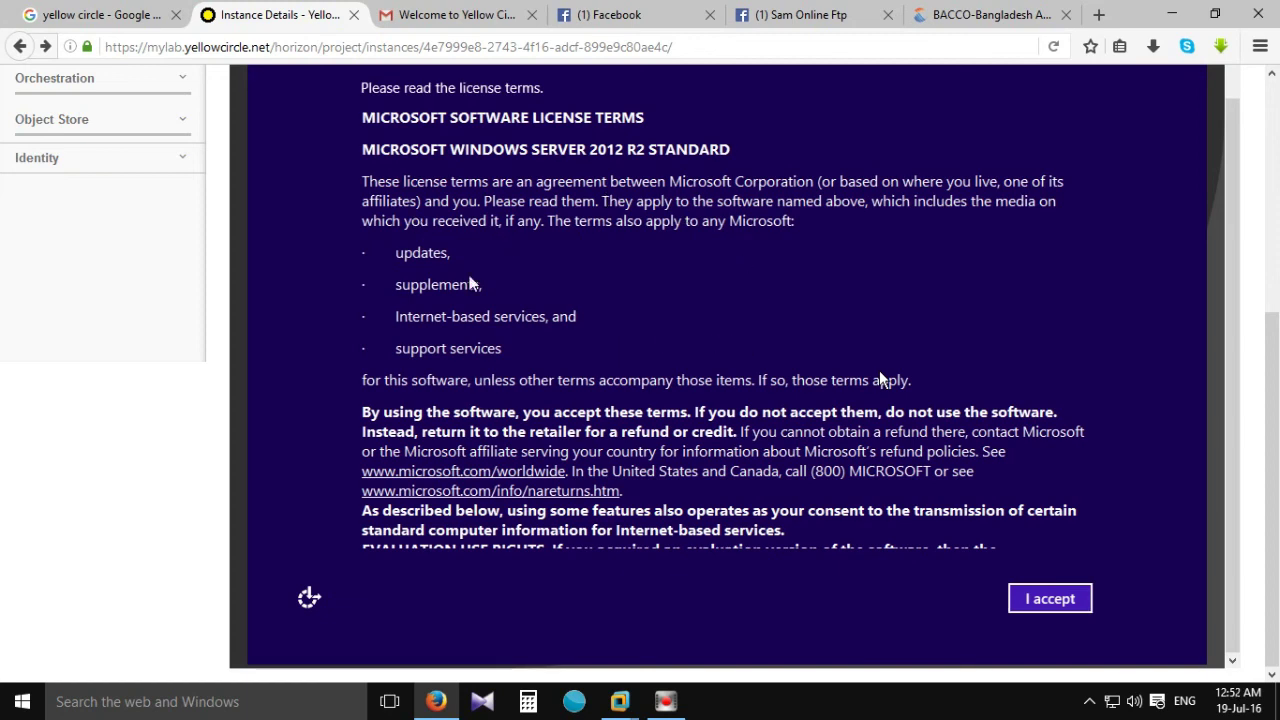
pyautogui.click(1010, 600)
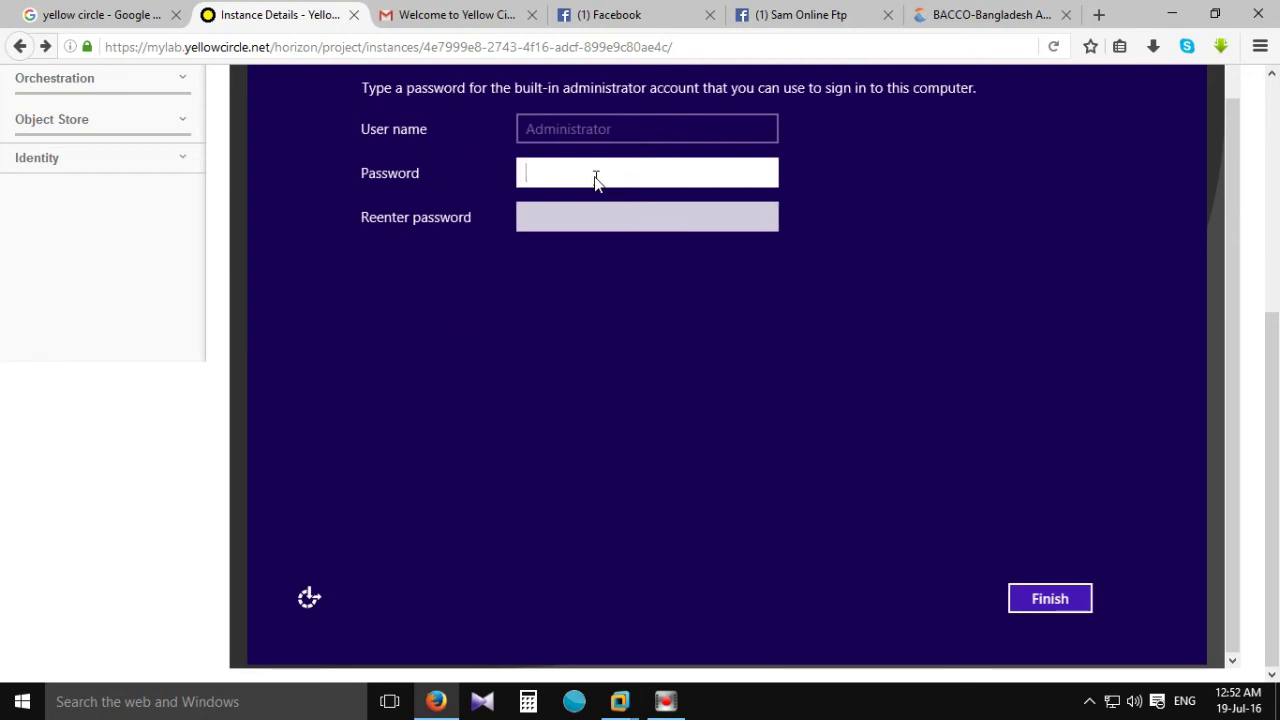
# Enter and confirm the Administrator password, then finish Windows setup.
pyautogui.click(593, 177)
pyautogui.write('P')
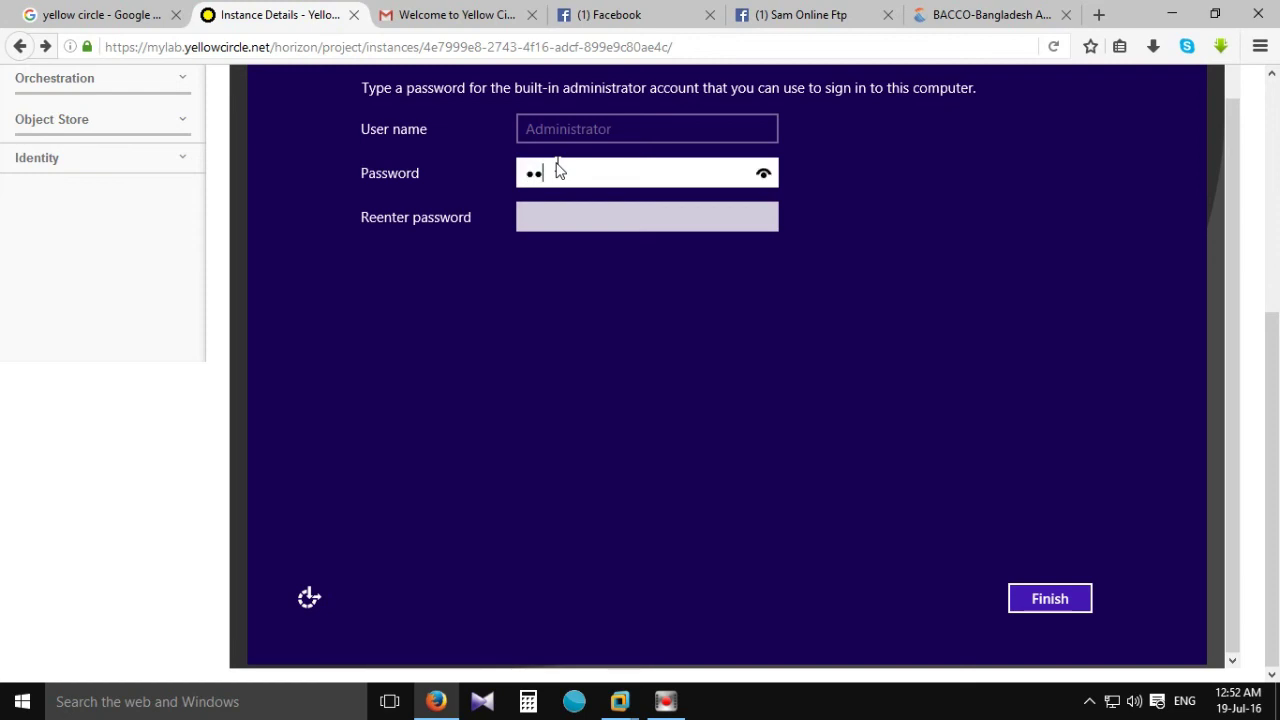
pyautogui.press('BackSpace')
pyautogui.write('P')
pyautogui.write('asswor')
pyautogui.press('Tab')
pyautogui.write('Password')
pyautogui.click(1066, 610)
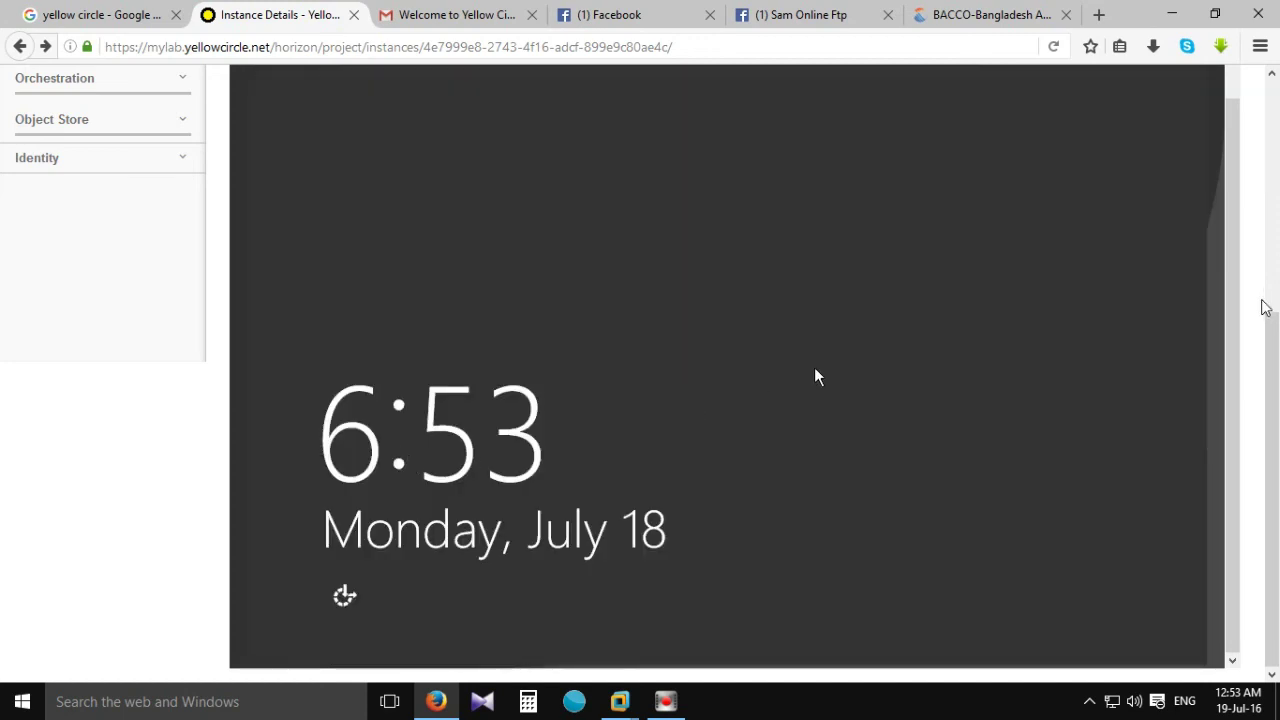
# Send Ctrl+Alt+Del and sign in as Administrator with the account password.
pyautogui.scroll(2, 1195, 285)
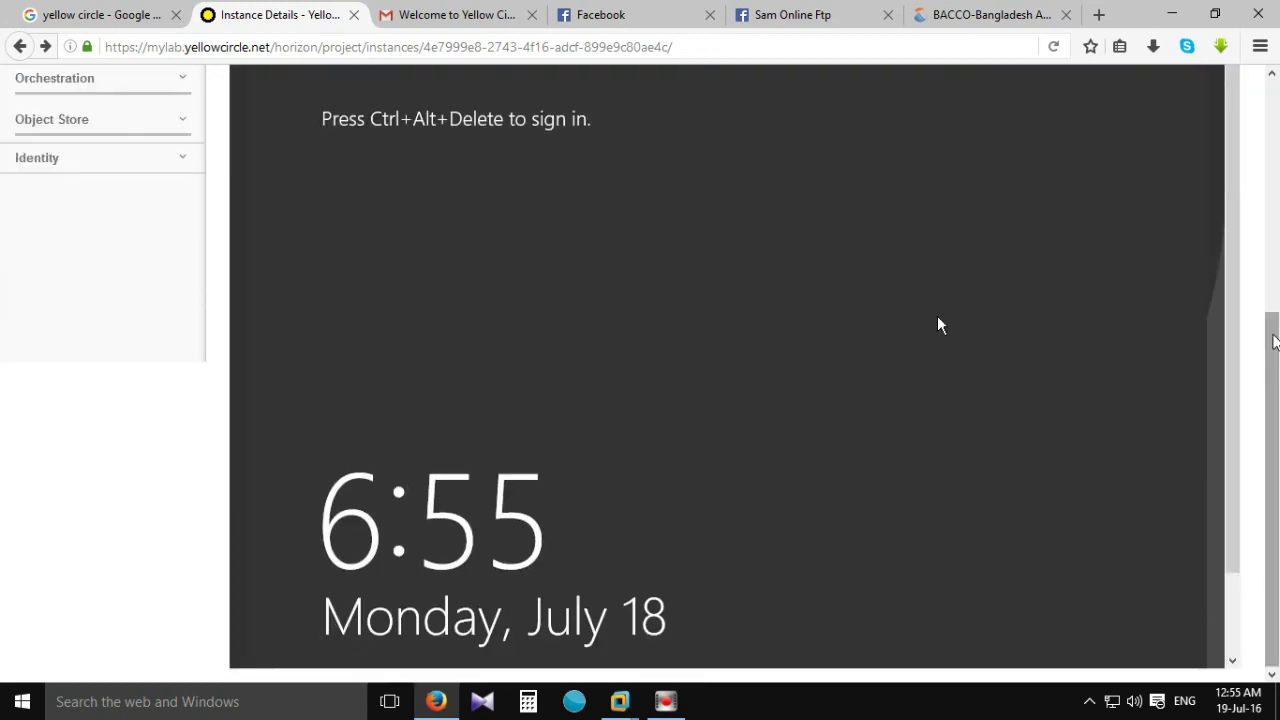
pyautogui.scroll(2, 1163, 286)
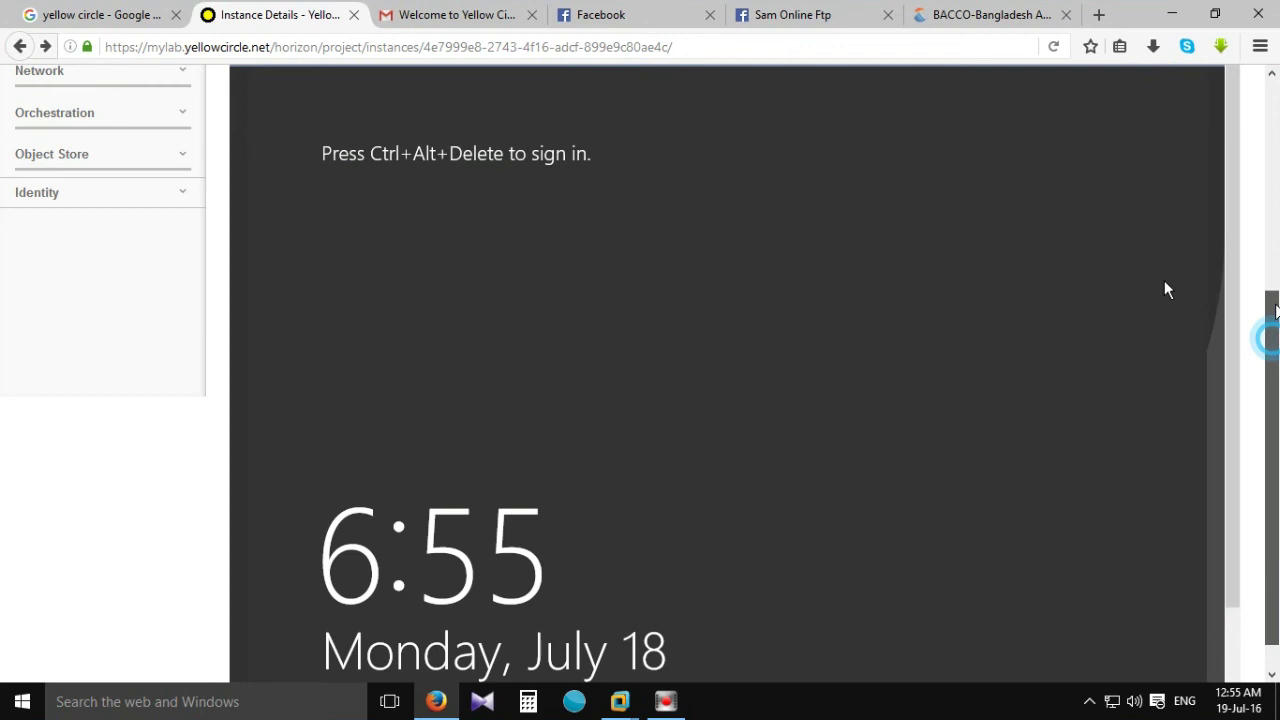
pyautogui.click(1186, 135)
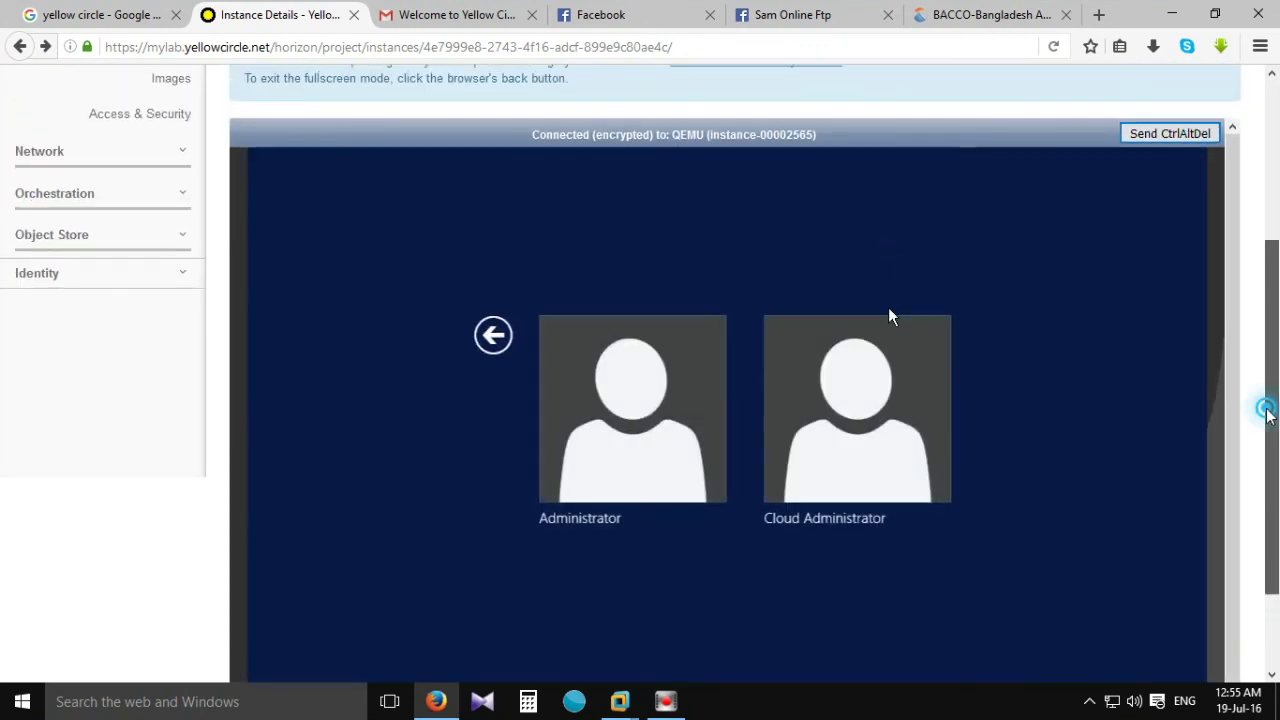
pyautogui.scroll(-1, 1268, 412)
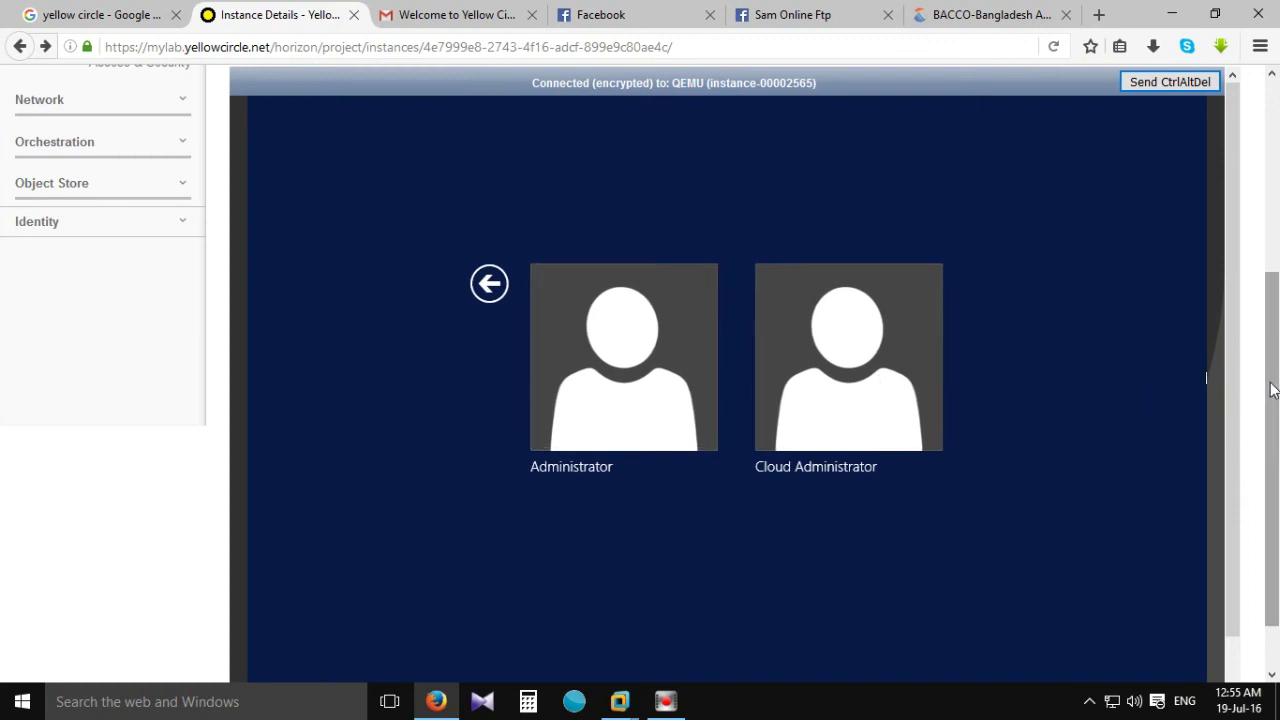
pyautogui.scroll(-1, 1272, 389)
pyautogui.click(641, 306)
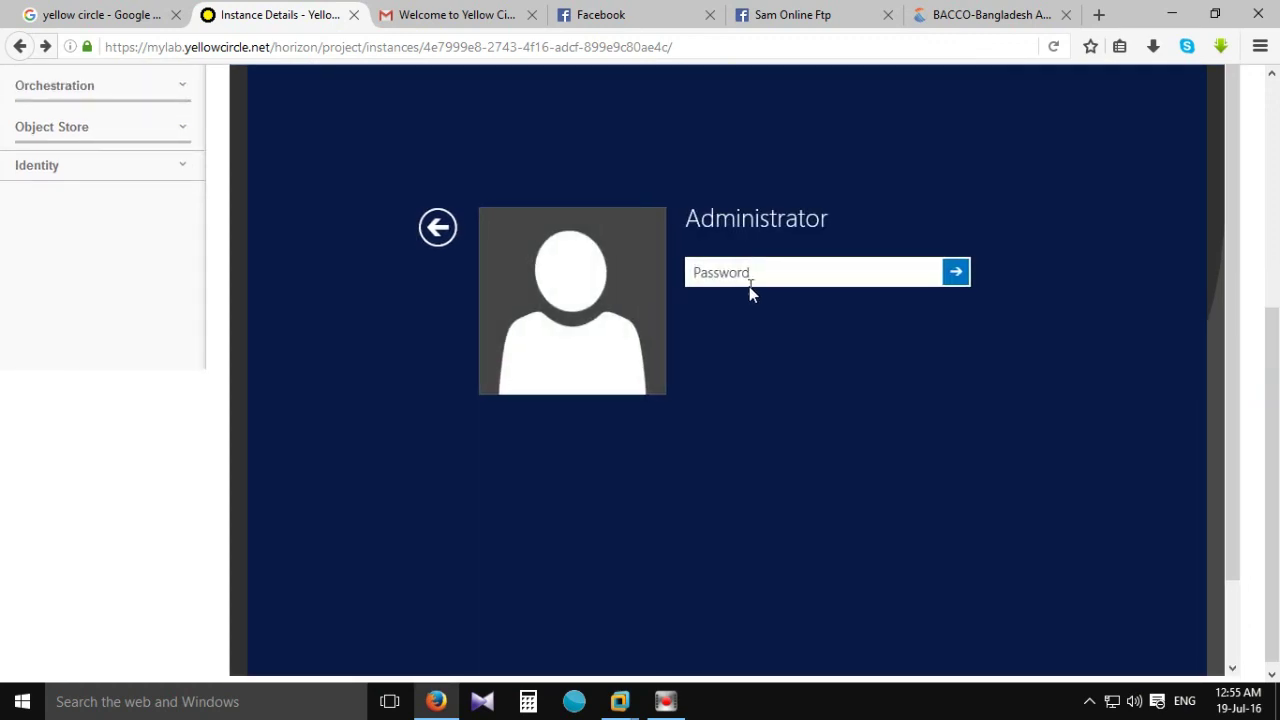
pyautogui.write('••••••••')
pyautogui.press('Return')
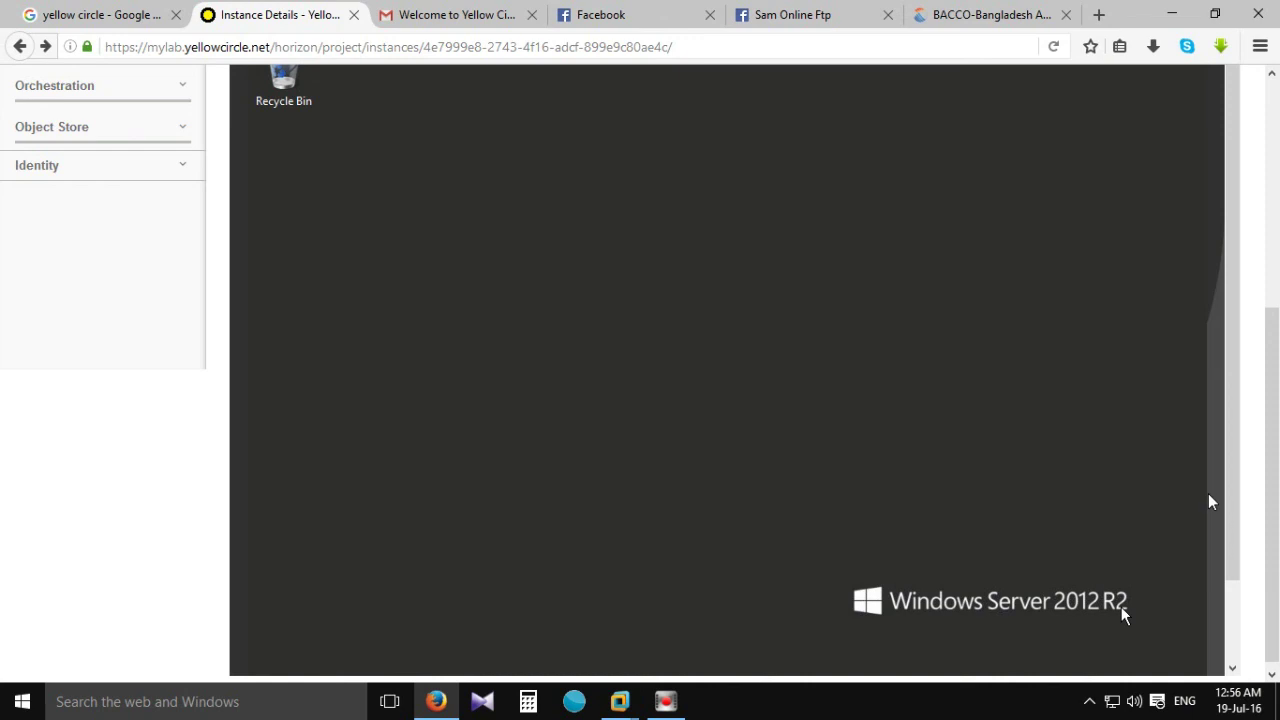
# Scroll the console page while Server Manager launches on the Windows Server instance.
pyautogui.moveTo(1238, 468); pyautogui.dragTo(1204, 410)
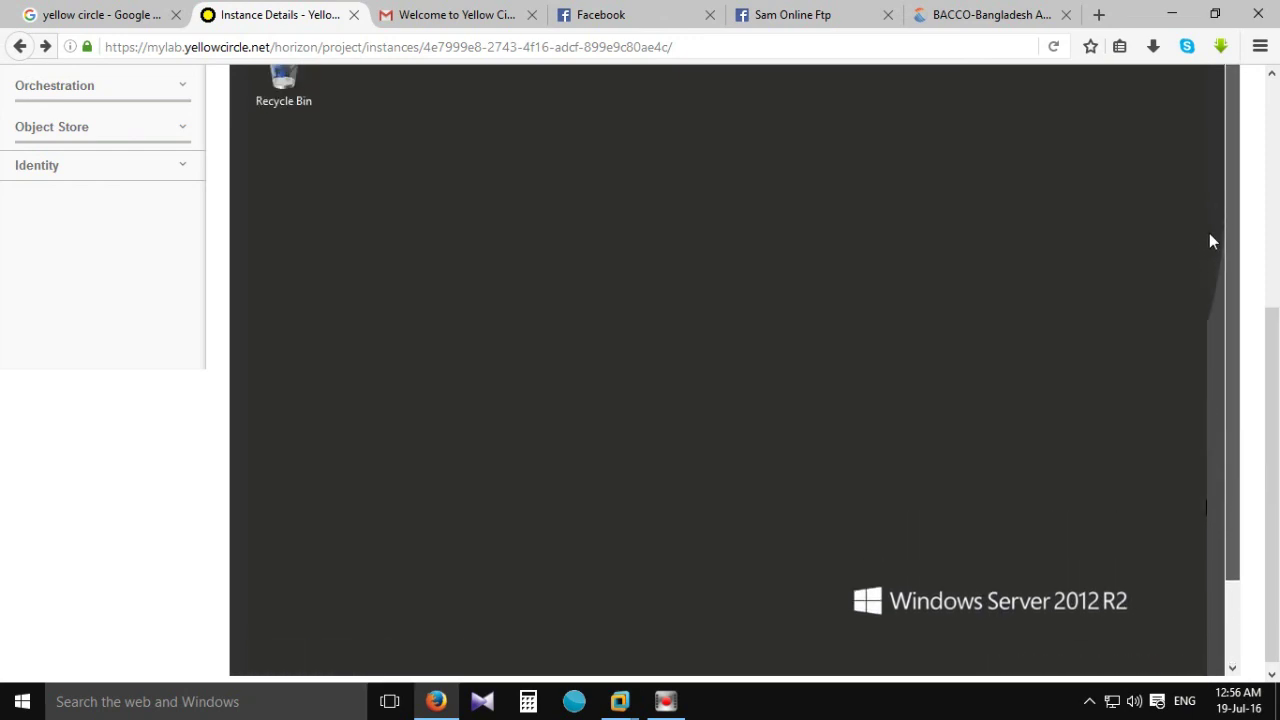
pyautogui.moveTo(1229, 234); pyautogui.dragTo(1232, 384)
pyautogui.moveTo(1274, 456); pyautogui.dragTo(1273, 393)
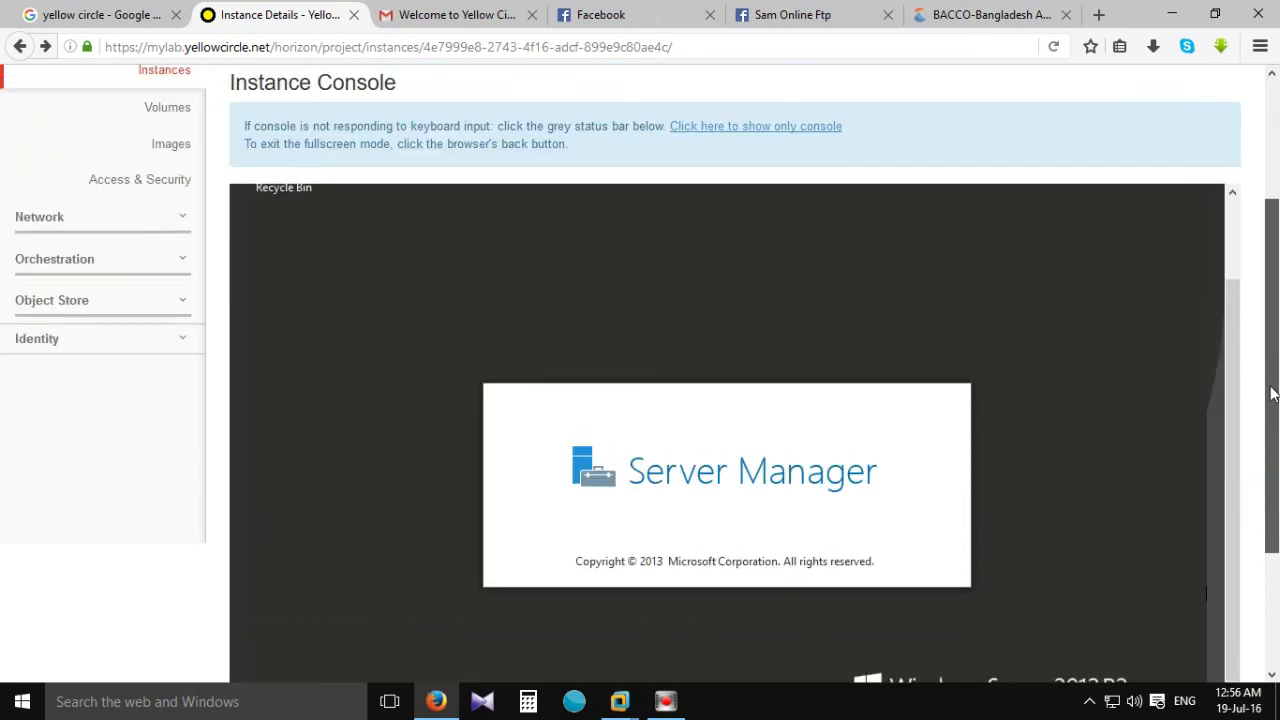
pyautogui.moveTo(1225, 468); pyautogui.dragTo(1226, 384)
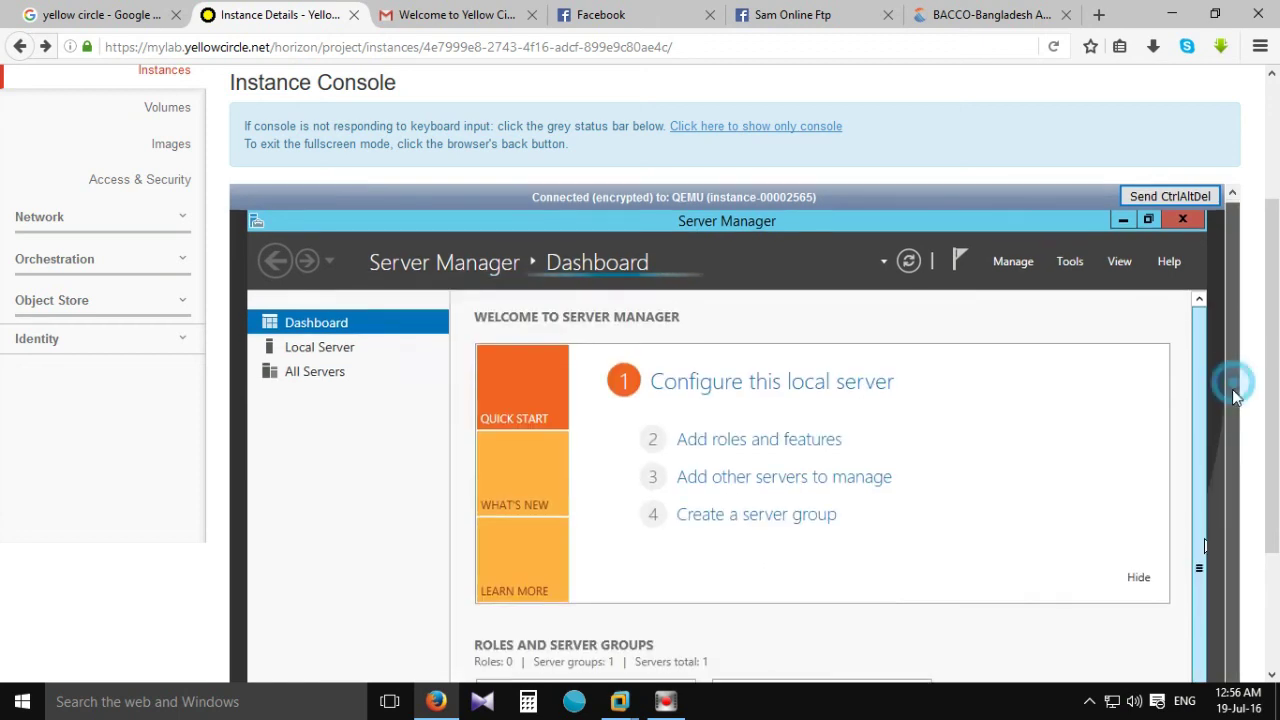
pyautogui.moveTo(1233, 382); pyautogui.dragTo(1223, 465)
pyautogui.moveTo(1269, 420); pyautogui.dragTo(1268, 585)
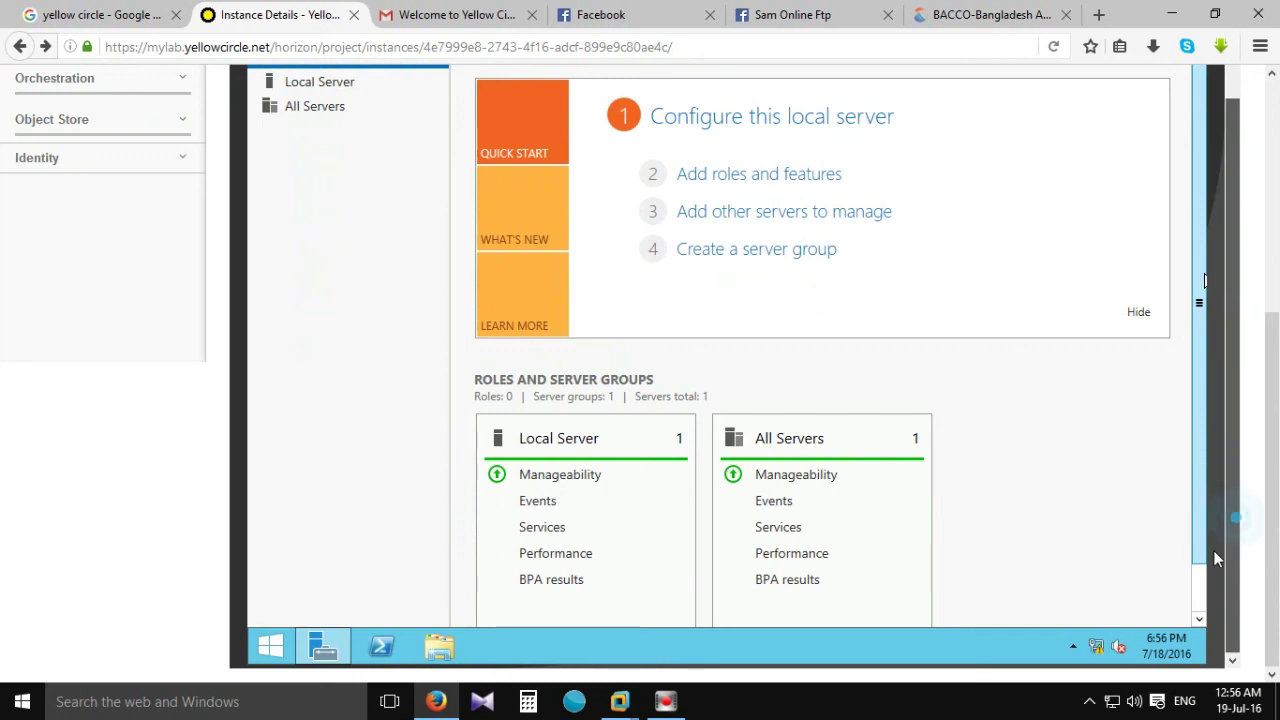
pyautogui.moveTo(1219, 537)
pyautogui.mouseDown()
pyautogui.moveTo(1228, 437)
pyautogui.moveTo(1228, 500)
pyautogui.moveTo(1206, 556)
pyautogui.mouseUp()
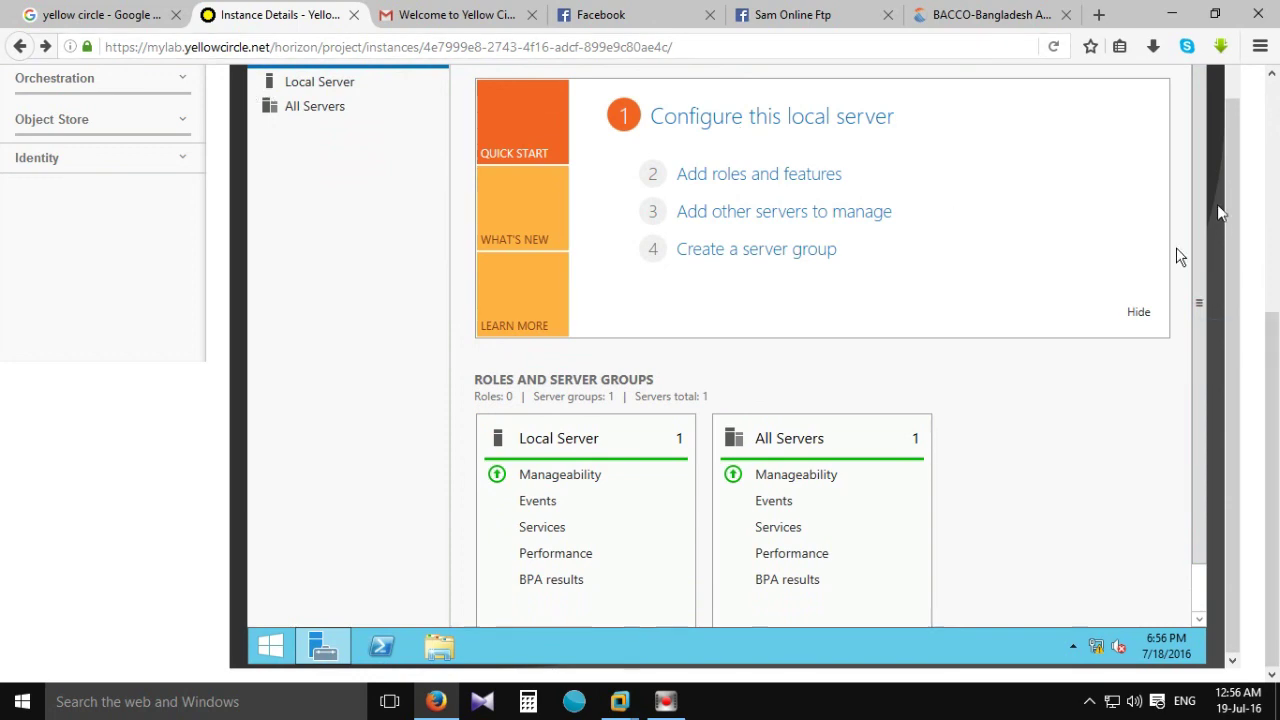
# Reload the console page with F5 and scroll back to Server Manager's Dashboard.
pyautogui.scroll(5, 1180, 257)
pyautogui.press('F5')
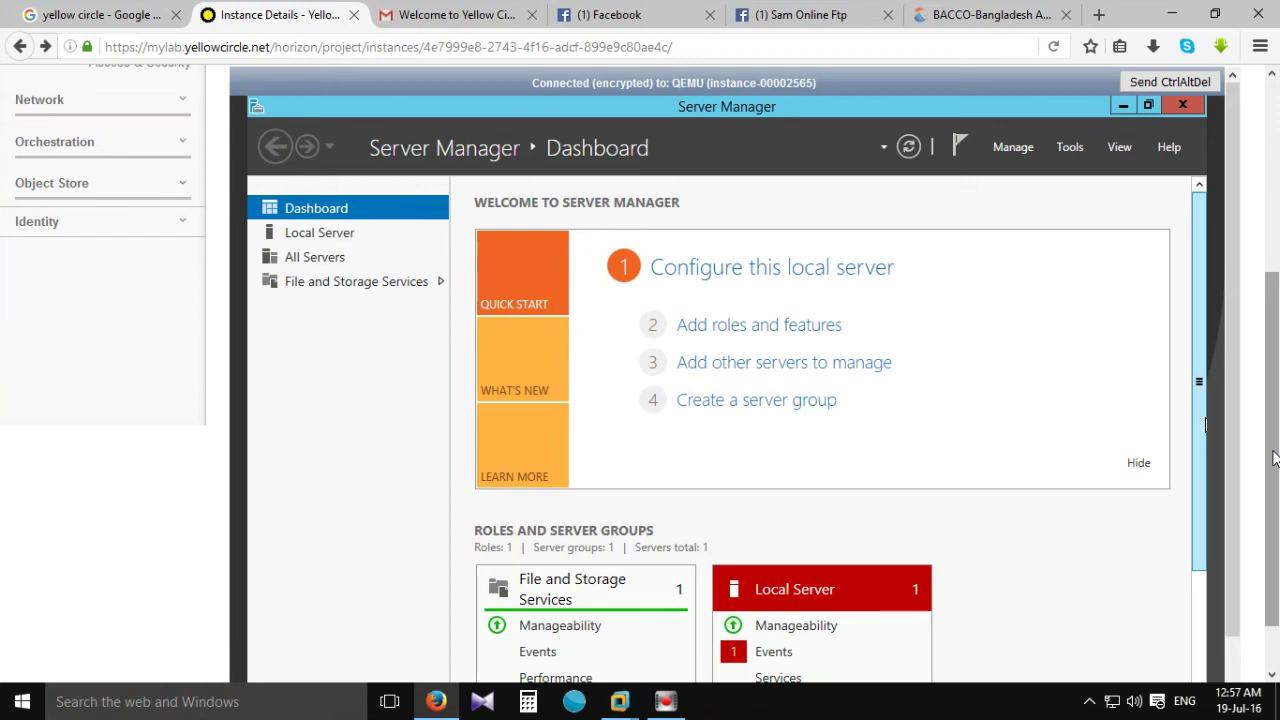
pyautogui.scroll(1, 1273, 420)
pyautogui.scroll(-2, 1273, 420)
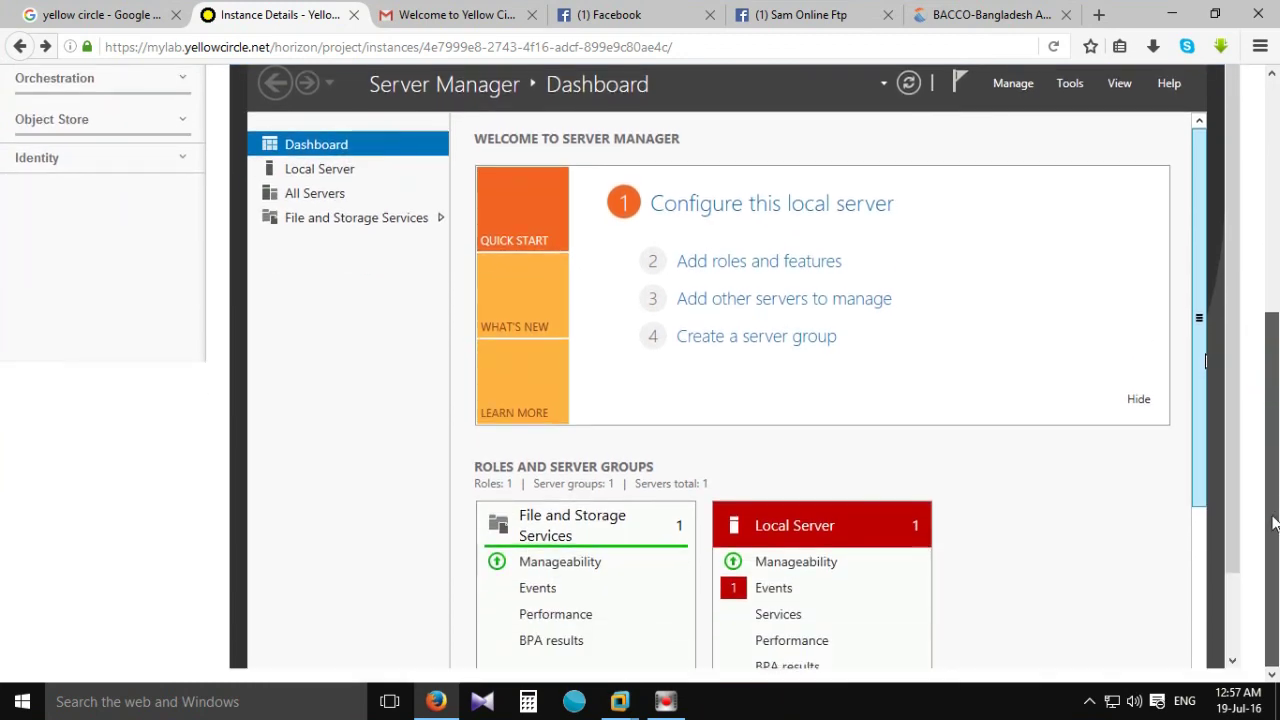
pyautogui.moveTo(1273, 524); pyautogui.dragTo(1277, 325)
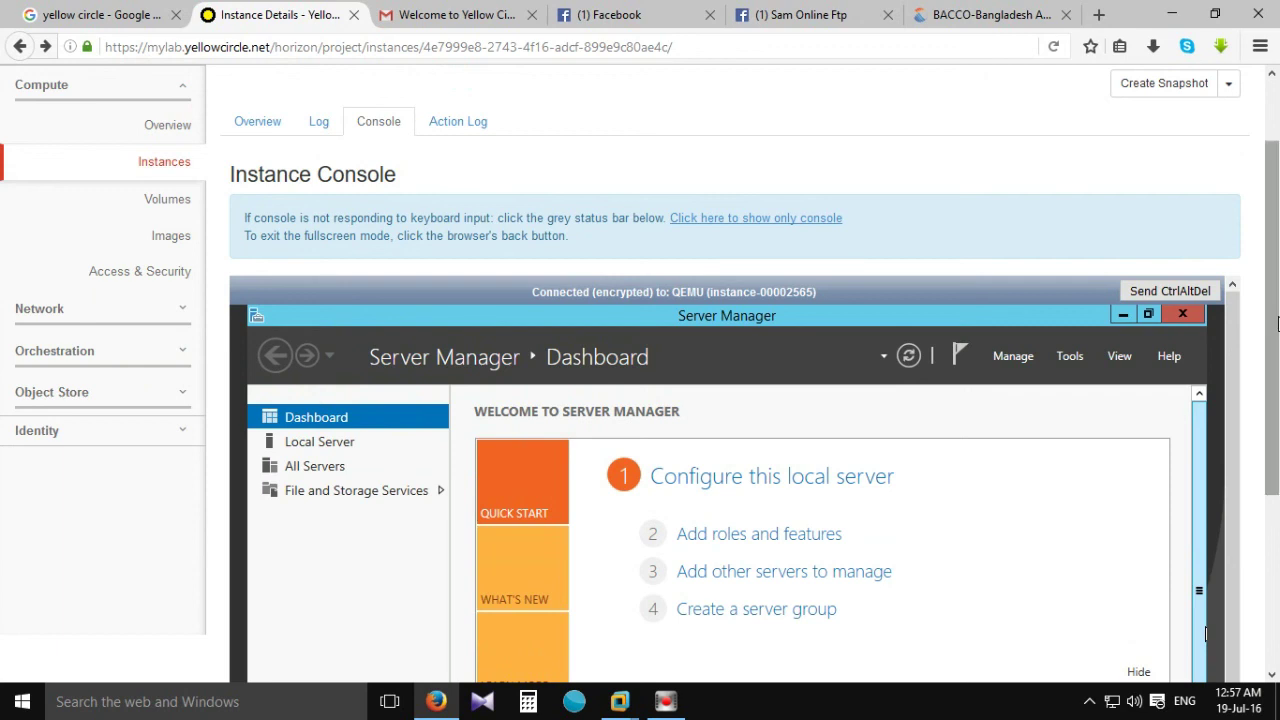